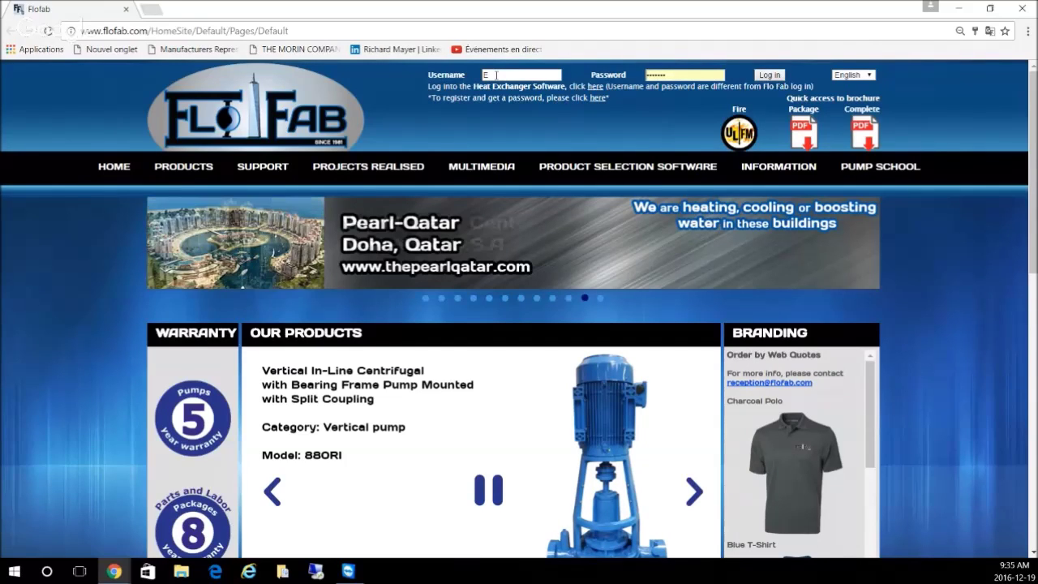
Step: Log in to the quote system with the Engineering account username and password
{"action": "left_click", "coordinate": [496, 74]}
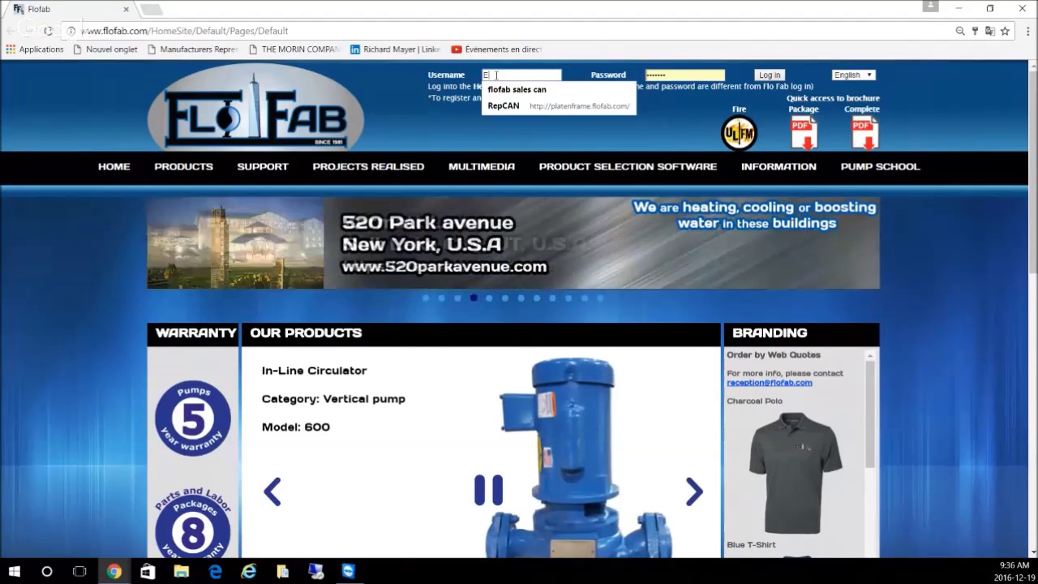
{"action": "type", "text": "ngineering"}
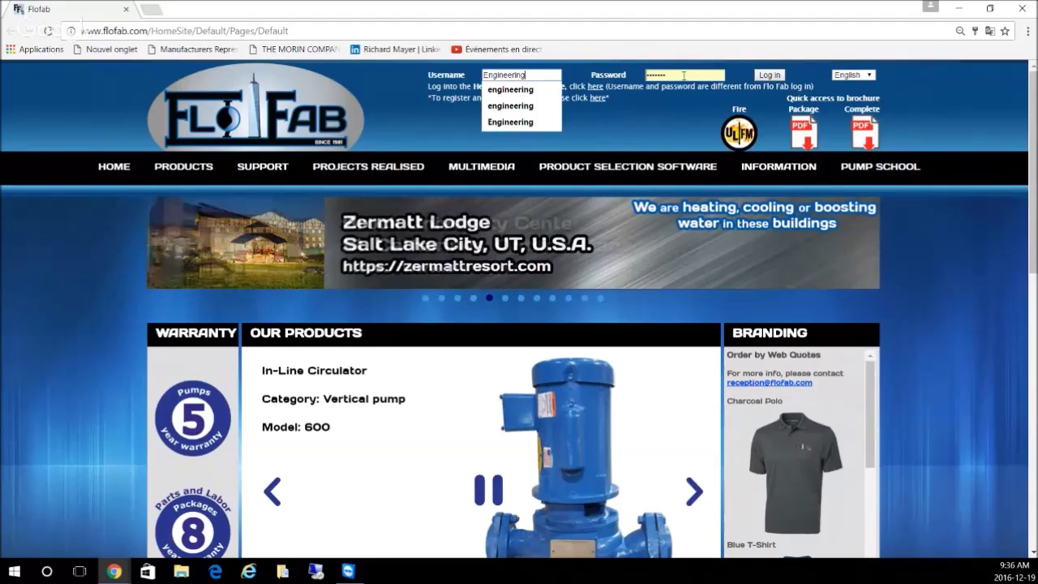
{"action": "key", "text": "Tab"}
{"action": "type", "text": "***"}
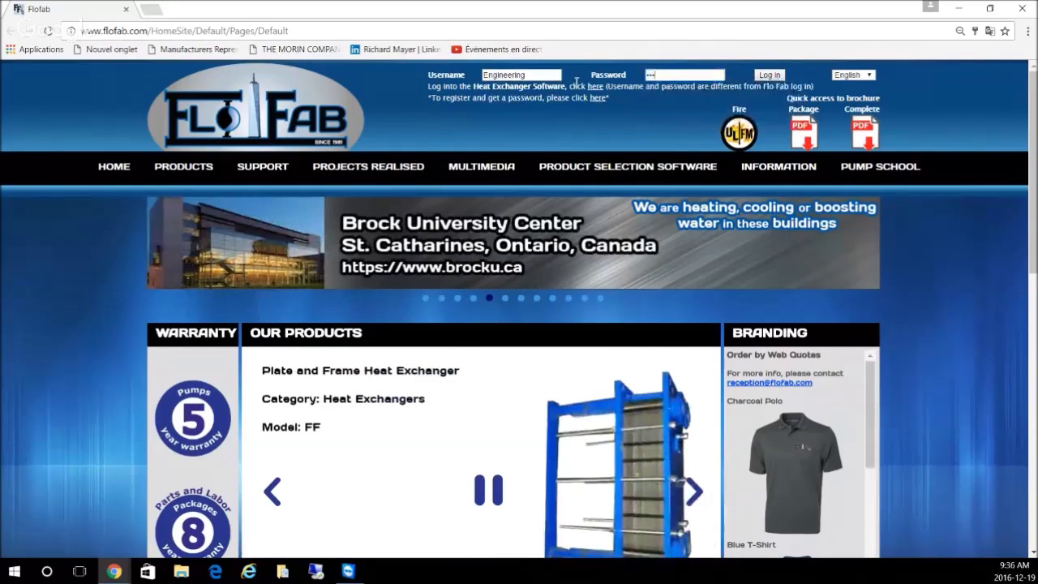
{"action": "left_click", "coordinate": [770, 75]}
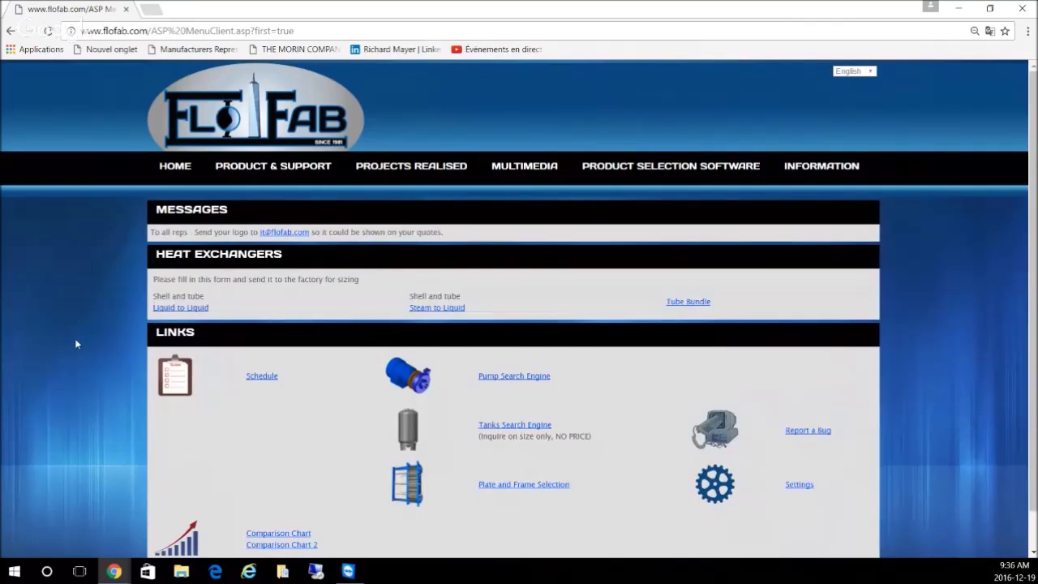
Step: Start a new blank quote from the footer of the menu page
{"action": "scroll", "coordinate": [74, 338], "scroll_direction": "down", "scroll_amount": 1}
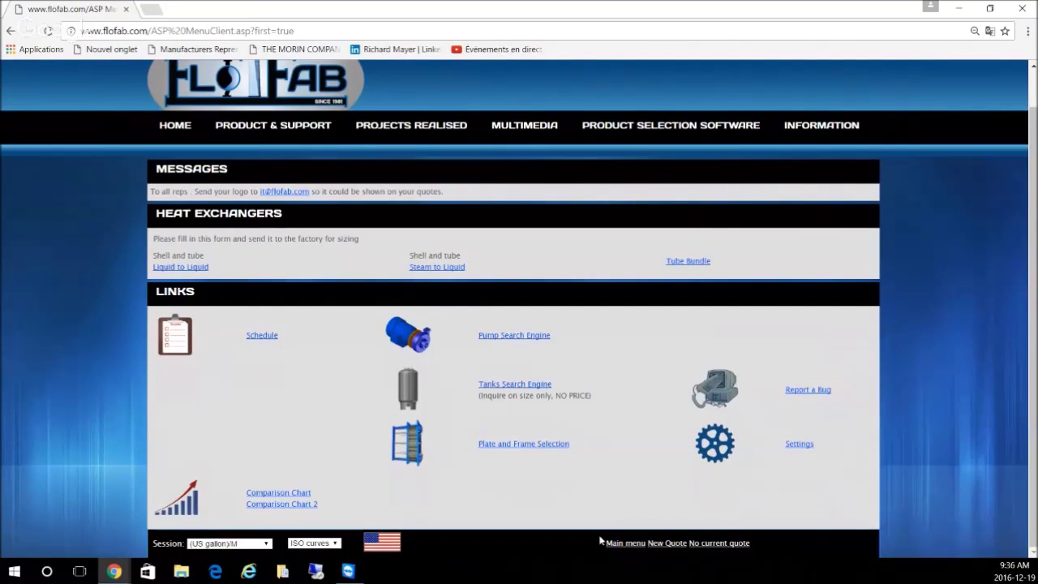
{"action": "left_click", "coordinate": [671, 546]}
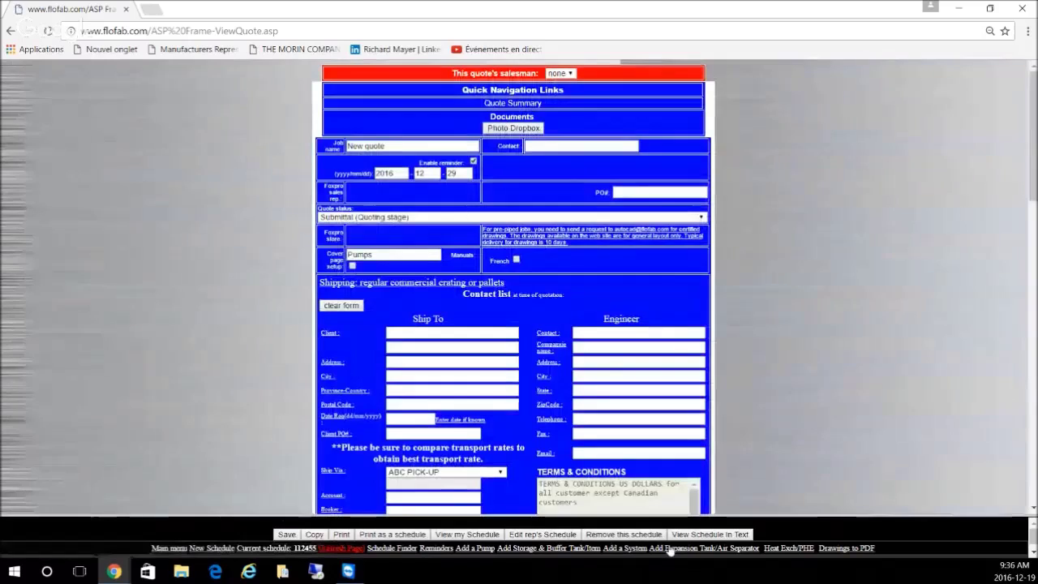
Step: Rename the job to 'Web Quote Video', enter the contact's name, and save the quote
{"action": "left_click_drag", "start_coordinate": [383, 146], "coordinate": [317, 146]}
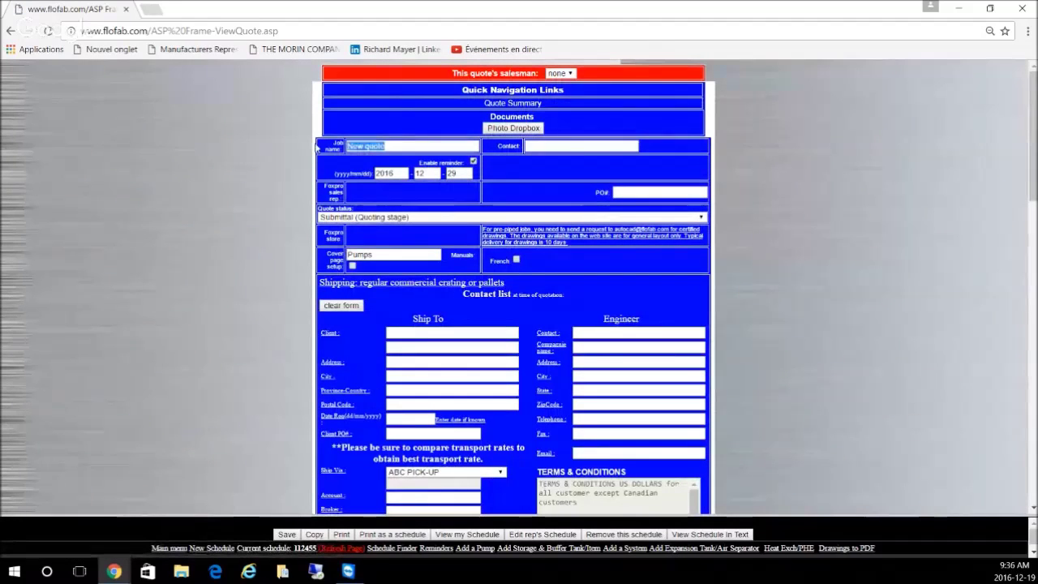
{"action": "type", "text": "We"}
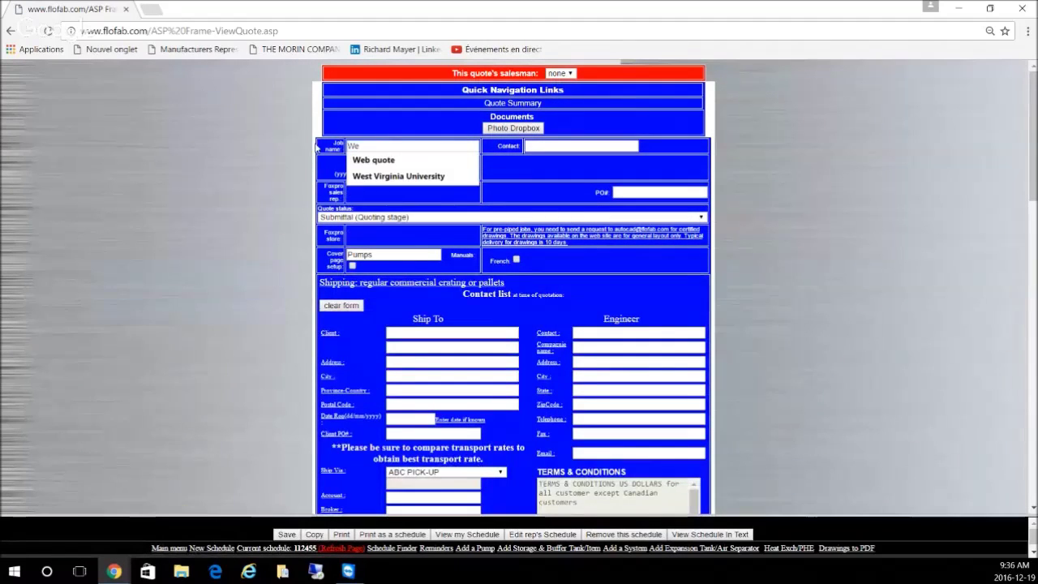
{"action": "type", "text": "b Quote "}
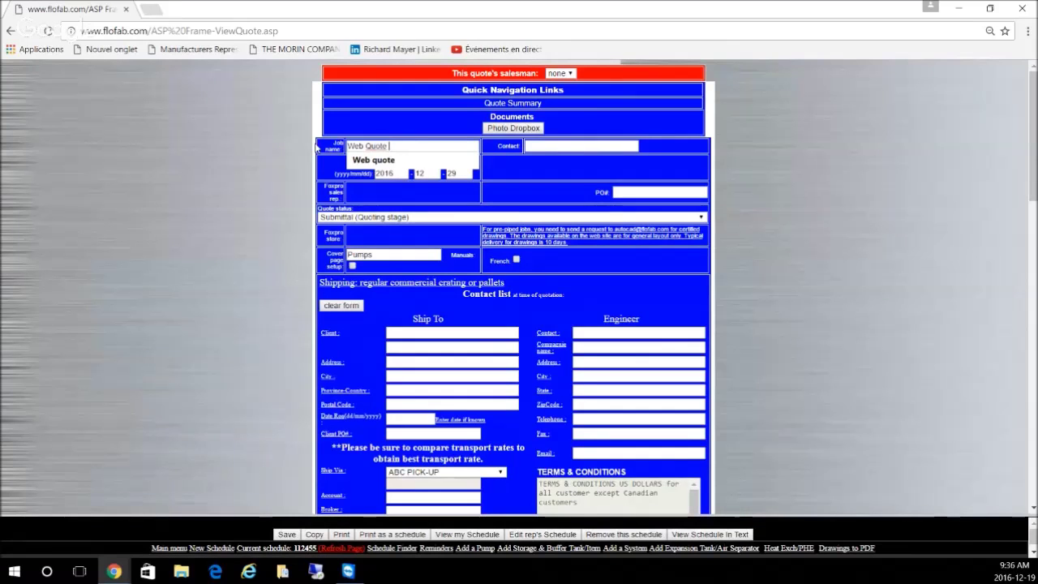
{"action": "type", "text": "Video"}
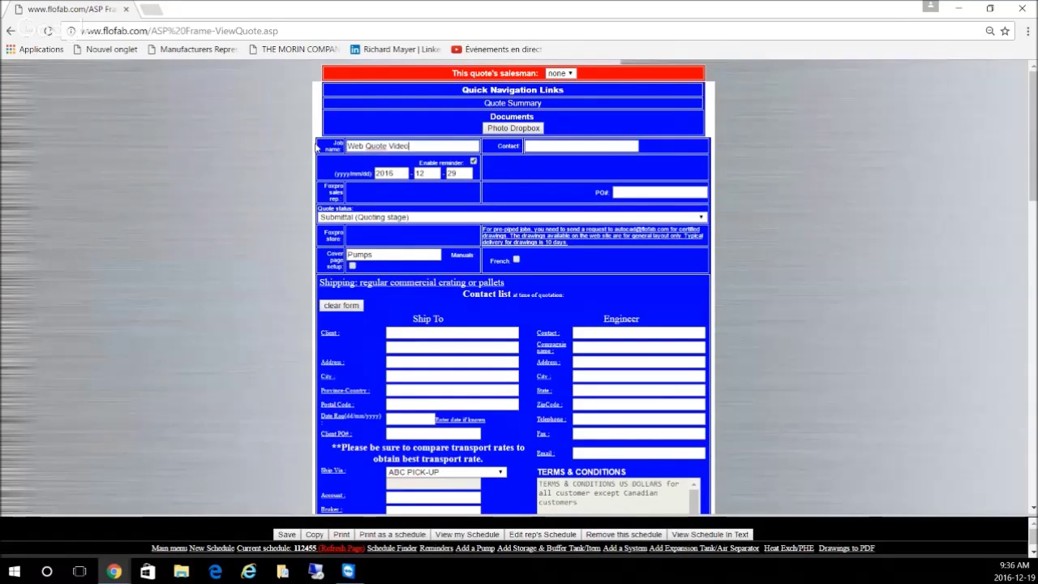
{"action": "left_click", "coordinate": [565, 146]}
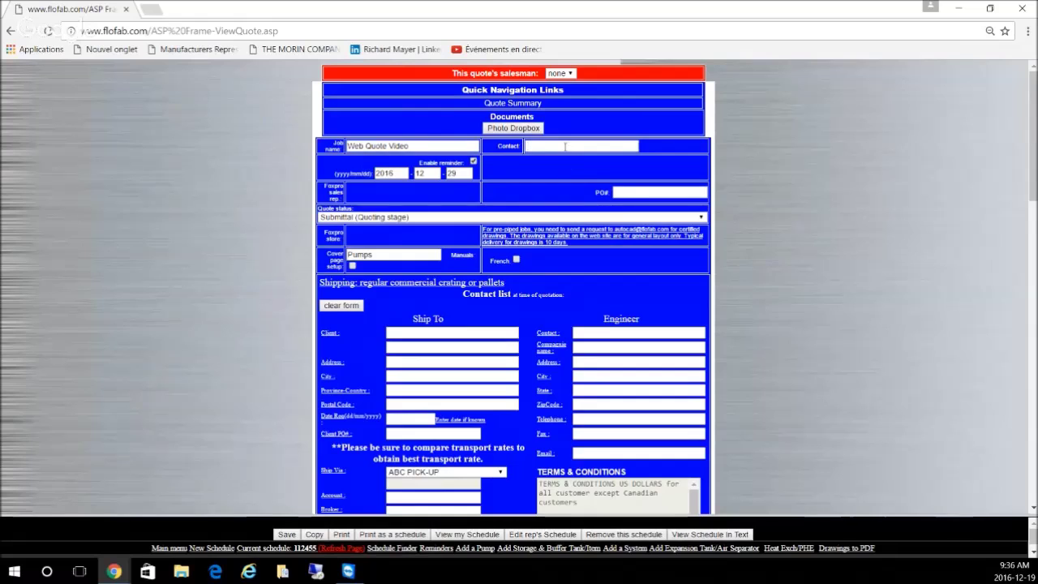
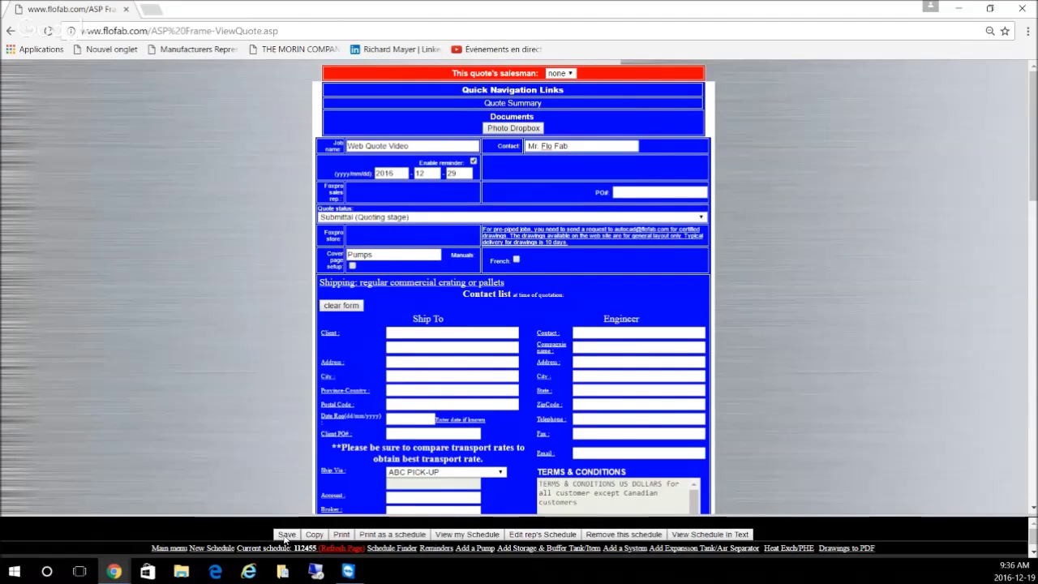
{"action": "left_click", "coordinate": [286, 535]}
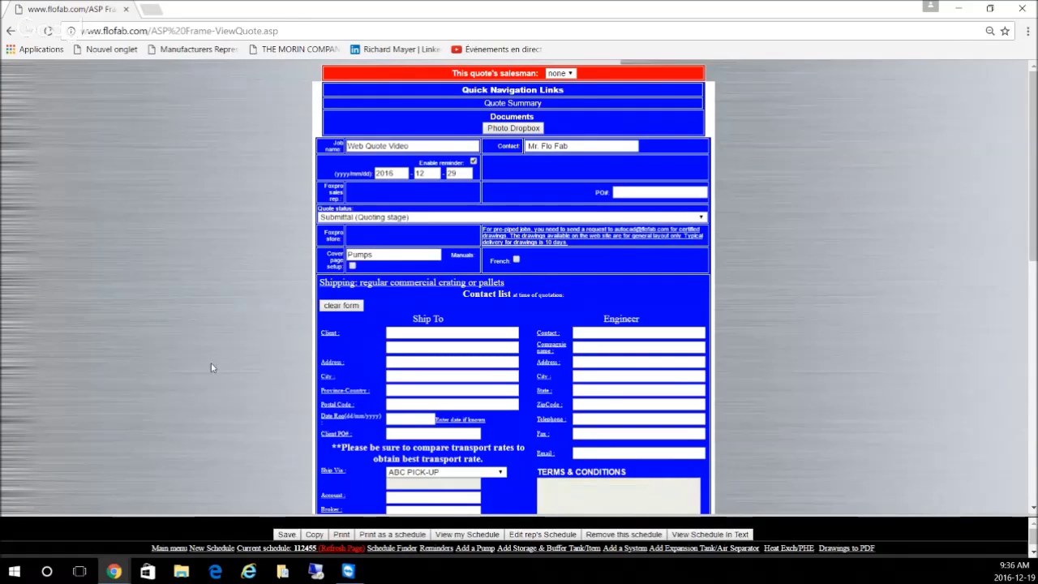
Step: Go to the pump search to add a pump to the quote
{"action": "scroll", "coordinate": [876, 278], "scroll_direction": "down", "scroll_amount": 1}
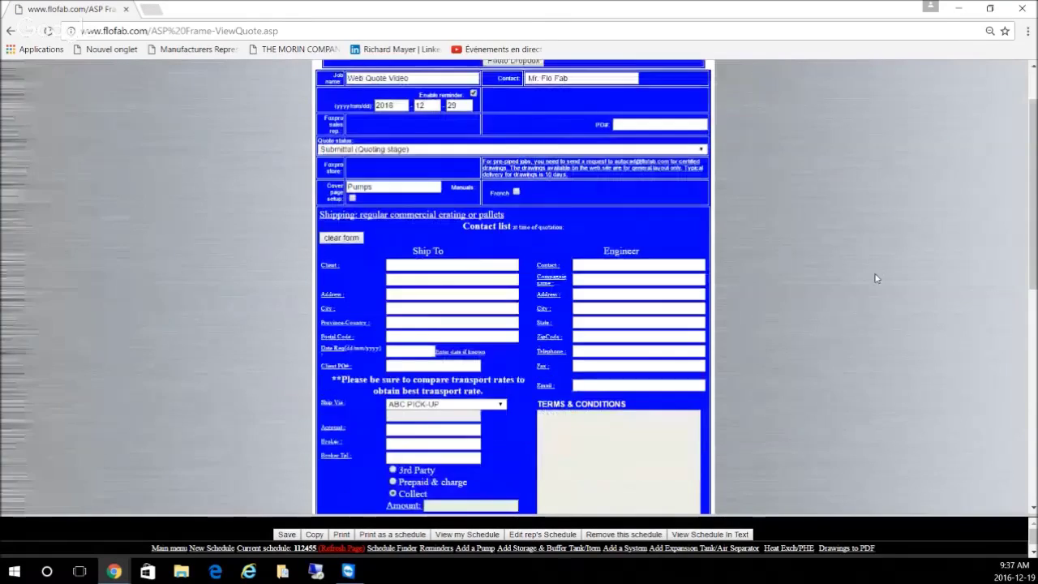
{"action": "scroll", "coordinate": [876, 279], "scroll_direction": "down", "scroll_amount": 1}
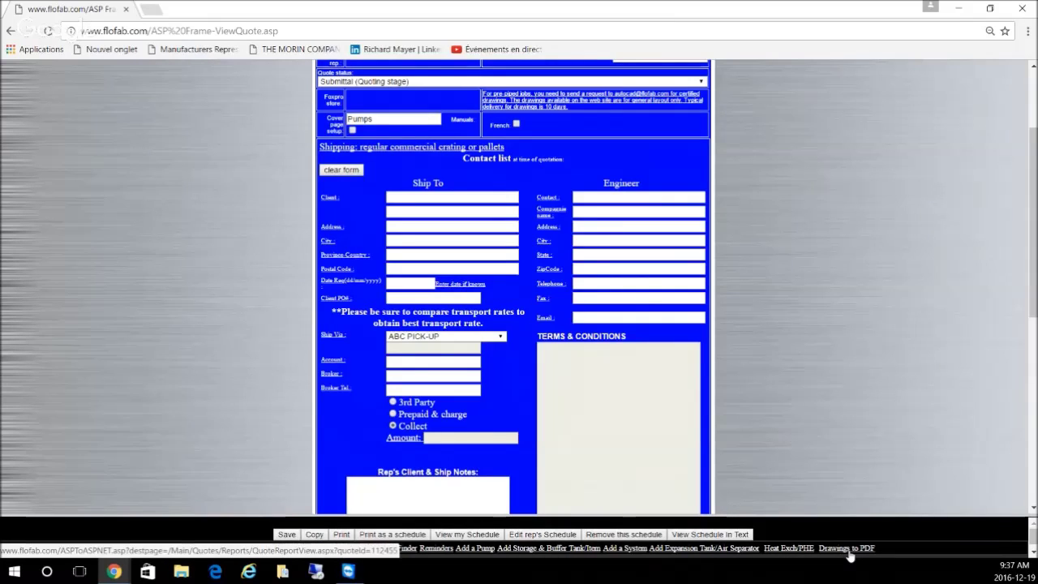
{"action": "left_click", "coordinate": [468, 549]}
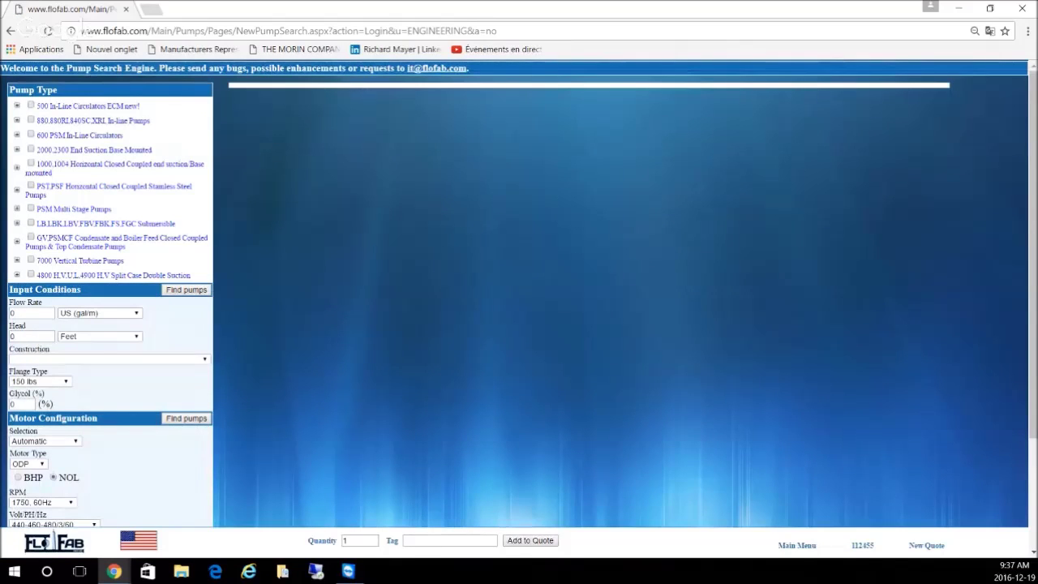
Step: Select the 880RI in-line pump model and set the flow rate to 800 US gal/m
{"action": "left_click", "coordinate": [17, 121]}
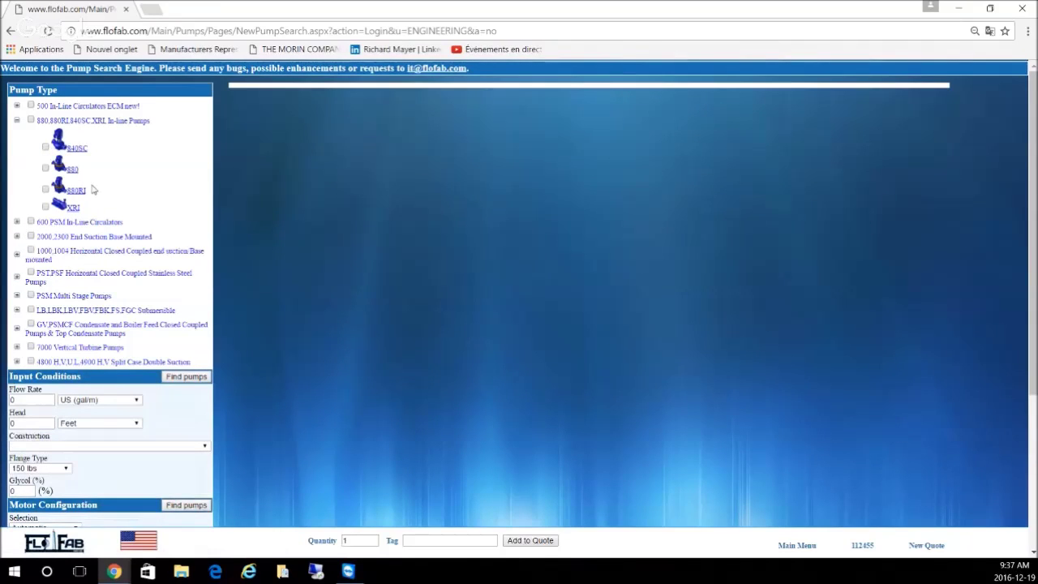
{"action": "left_click", "coordinate": [45, 190]}
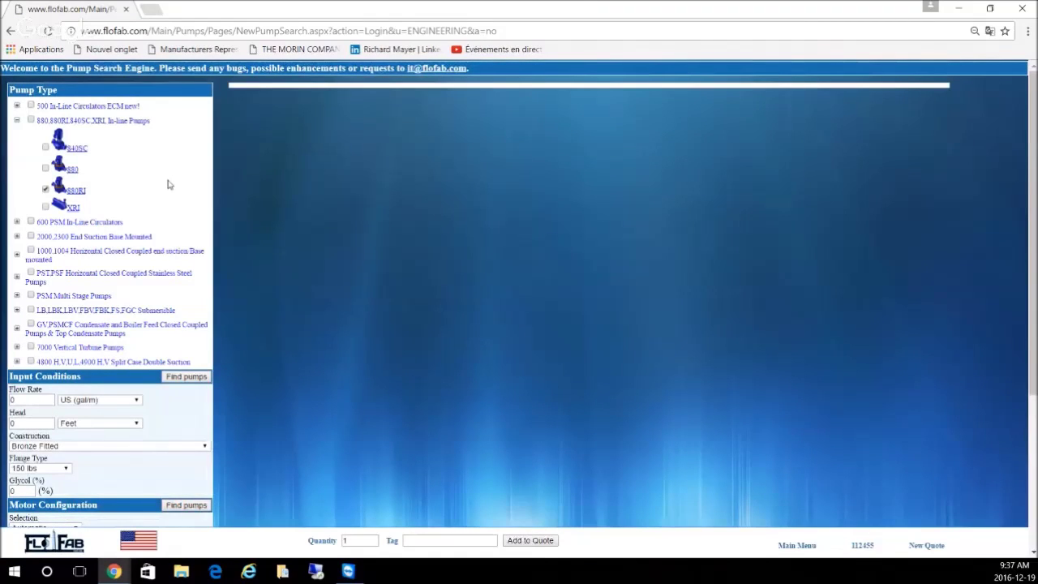
{"action": "scroll", "coordinate": [161, 213], "scroll_direction": "down", "scroll_amount": 1}
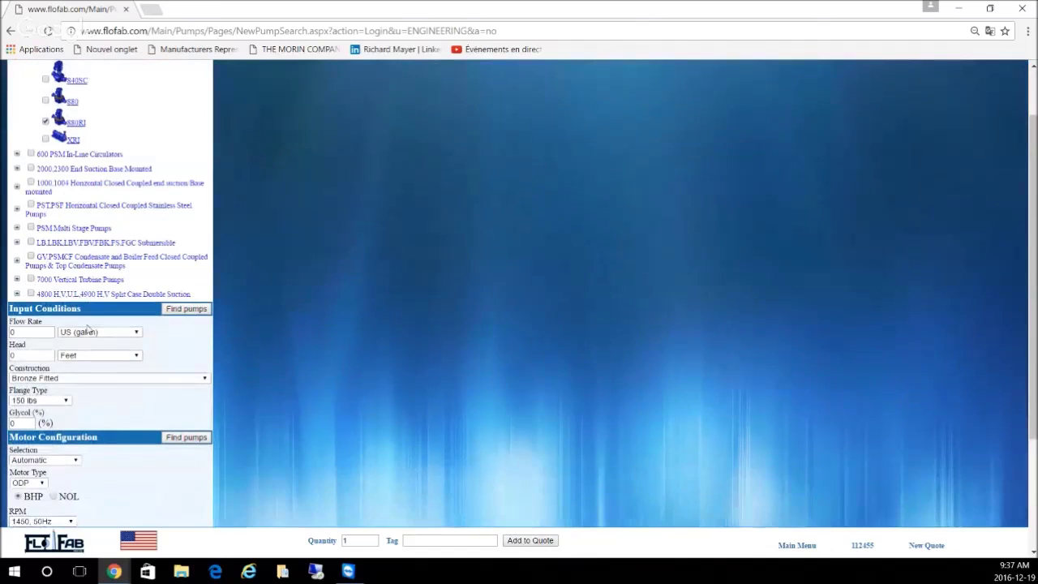
{"action": "left_click_drag", "start_coordinate": [41, 332], "coordinate": [9, 331]}
{"action": "type", "text": "800"}
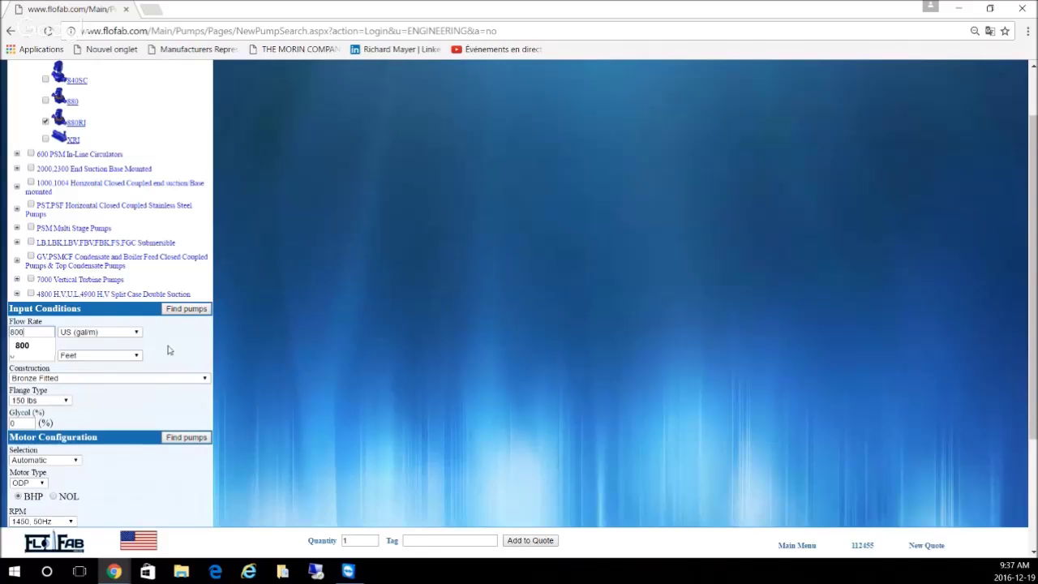
{"action": "left_click", "coordinate": [22, 345]}
Step: Set the head to 70 feet and keep Bronze Fitted as the construction
{"action": "left_click_drag", "start_coordinate": [39, 351], "coordinate": [2, 351]}
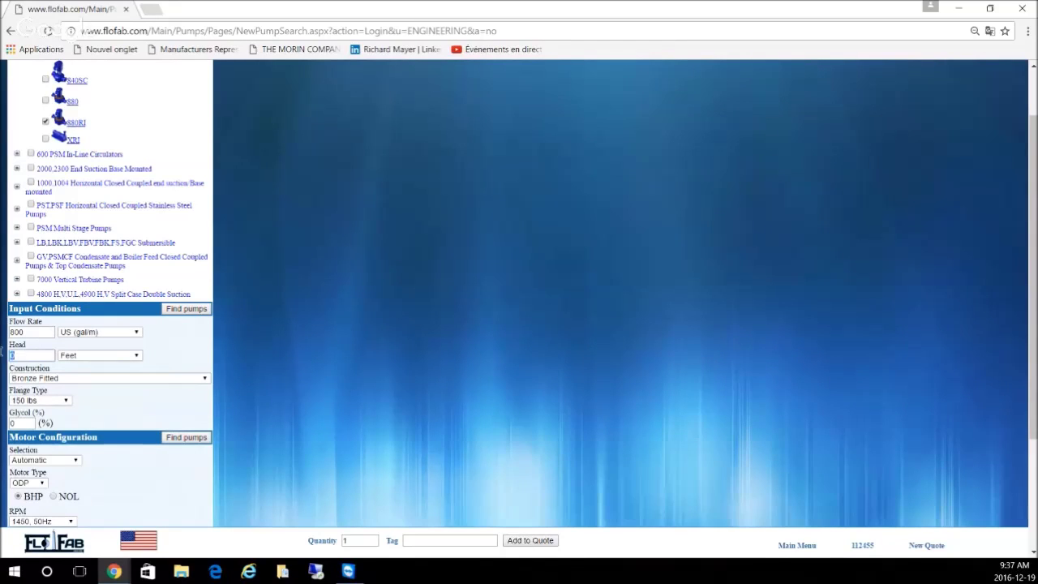
{"action": "type", "text": "70"}
{"action": "left_click", "coordinate": [173, 357]}
{"action": "scroll", "coordinate": [173, 352], "scroll_direction": "down", "scroll_amount": 1}
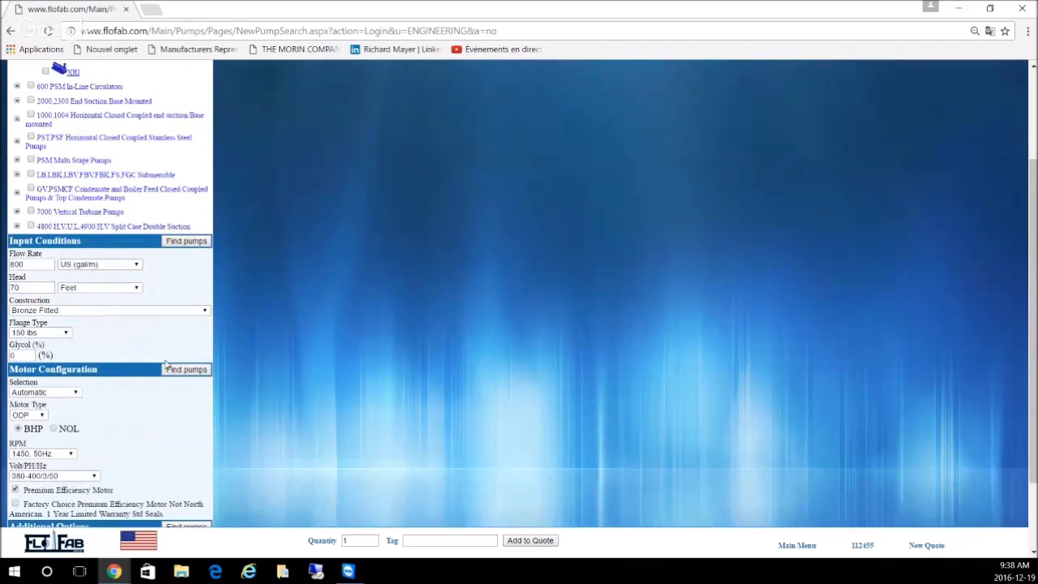
{"action": "left_click", "coordinate": [92, 312]}
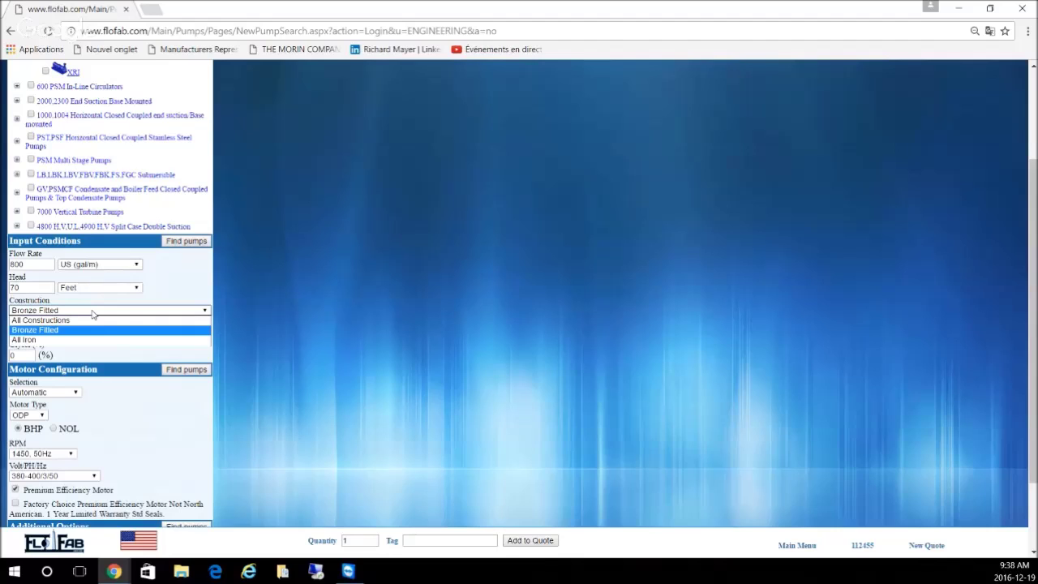
{"action": "left_click", "coordinate": [93, 313]}
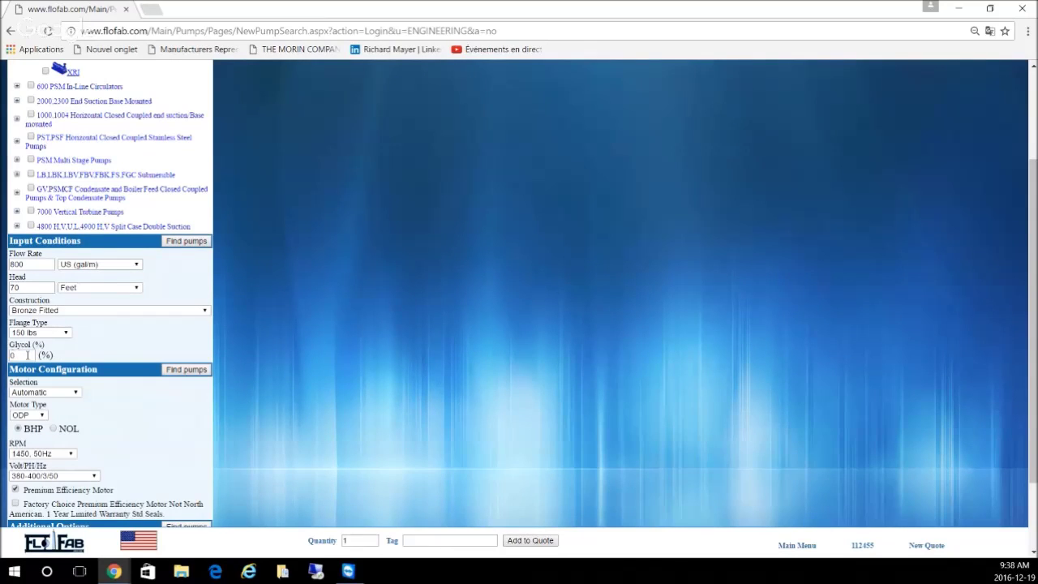
{"action": "scroll", "coordinate": [111, 348], "scroll_direction": "down", "scroll_amount": 1}
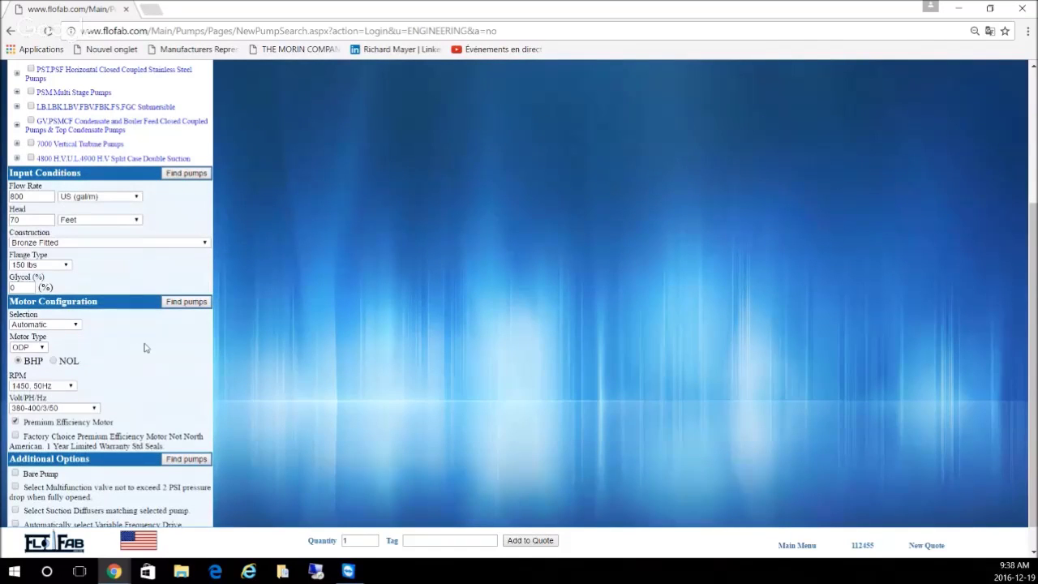
Step: Change the motor type to TEFC and size the motor by NOL instead of BHP
{"action": "left_click", "coordinate": [29, 347]}
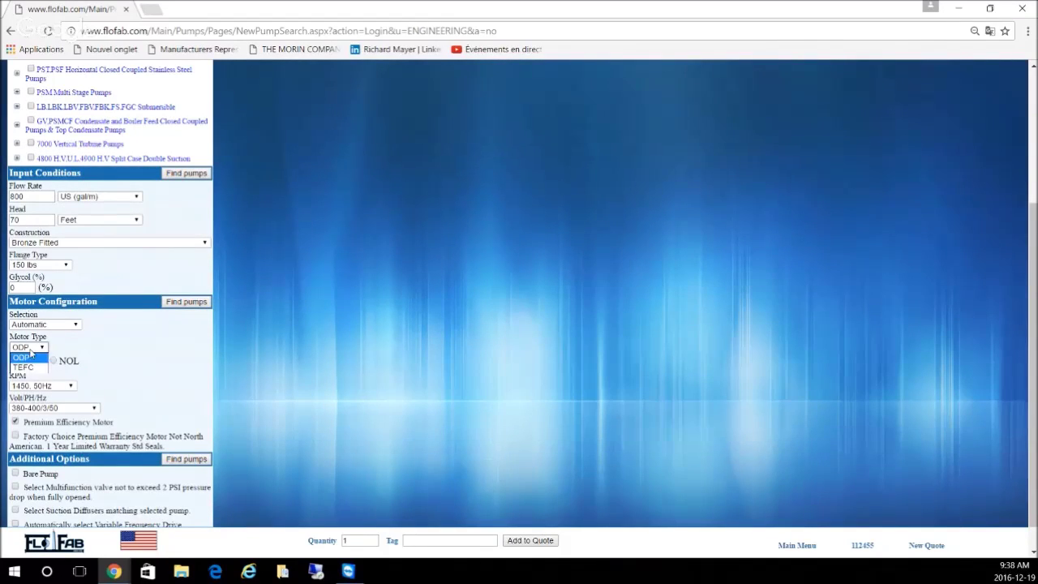
{"action": "left_click", "coordinate": [24, 368]}
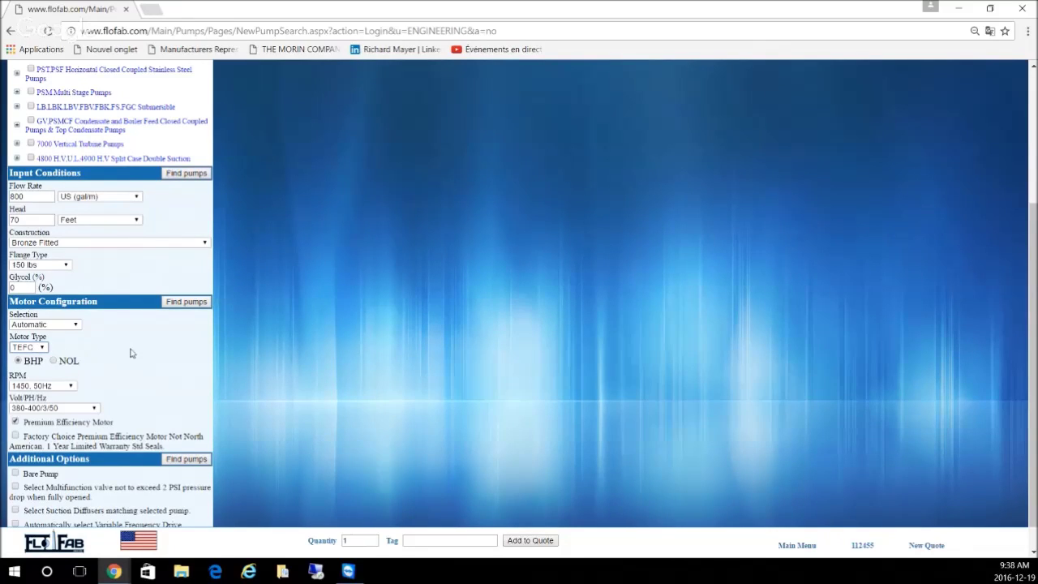
{"action": "left_click", "coordinate": [54, 363]}
{"action": "scroll", "coordinate": [159, 365], "scroll_direction": "down", "scroll_amount": 1}
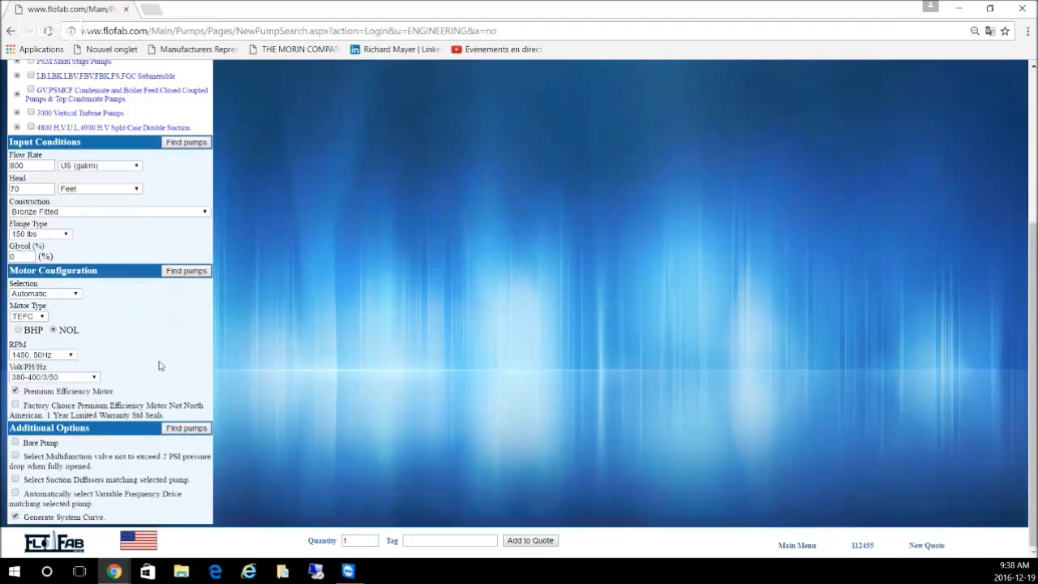
Step: Choose 1750 RPM 60Hz and 440-460-480/3/60 volts, include a multifunction valve, and search
{"action": "left_click", "coordinate": [49, 355]}
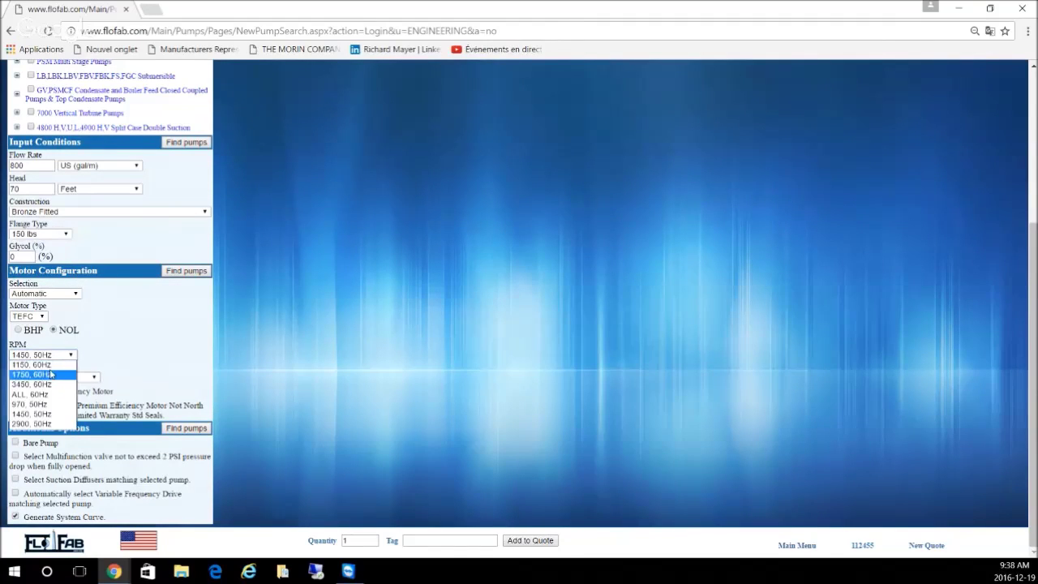
{"action": "left_click", "coordinate": [50, 375]}
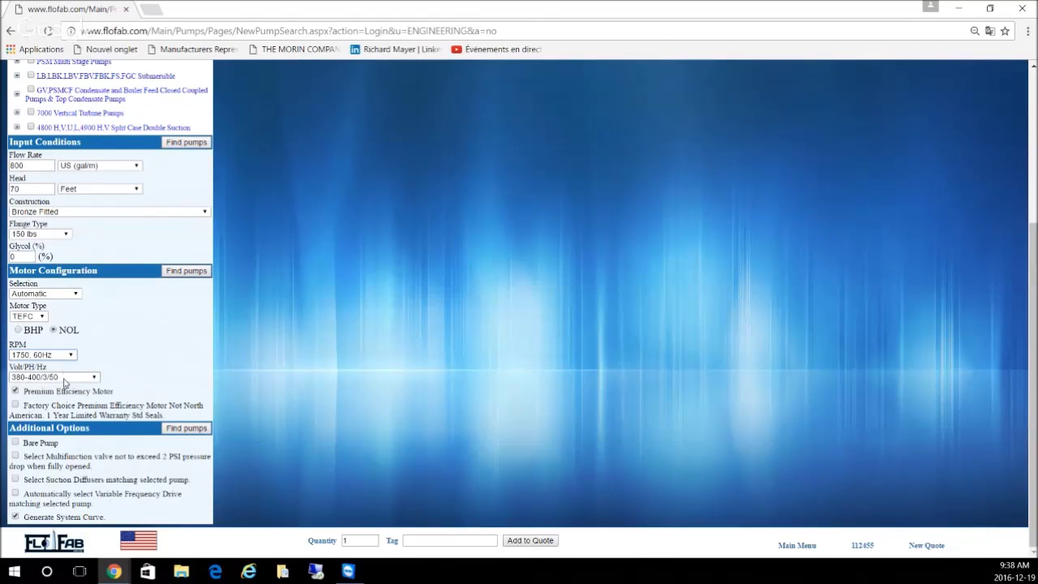
{"action": "left_click", "coordinate": [64, 378]}
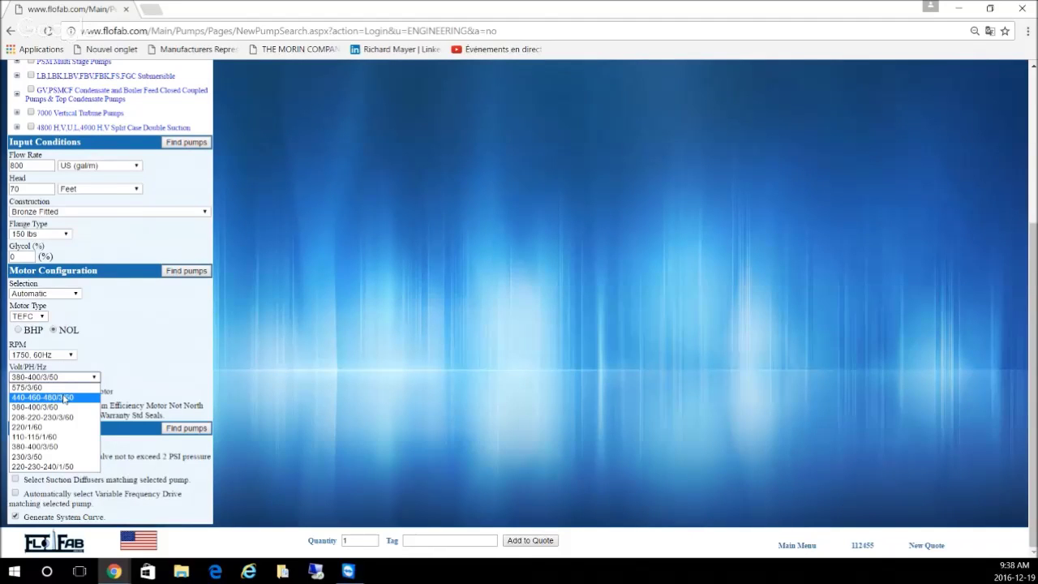
{"action": "left_click", "coordinate": [64, 398]}
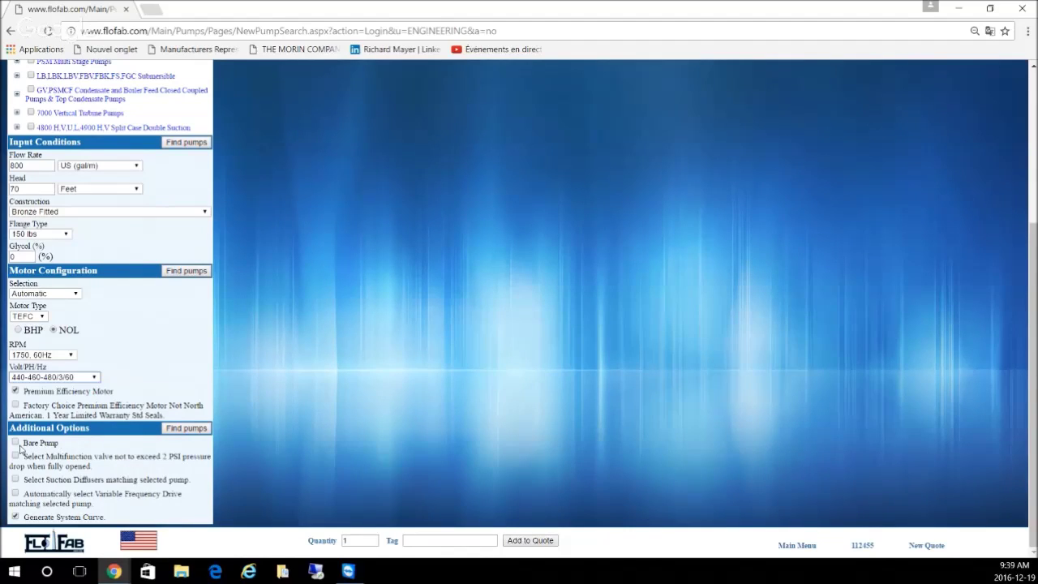
{"action": "left_click", "coordinate": [16, 457]}
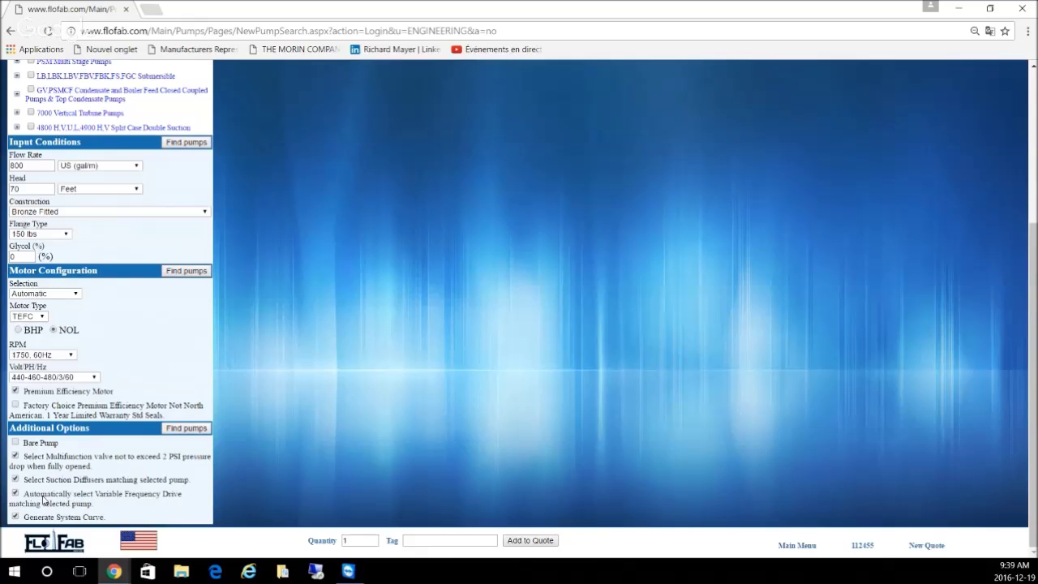
{"action": "left_click", "coordinate": [188, 271]}
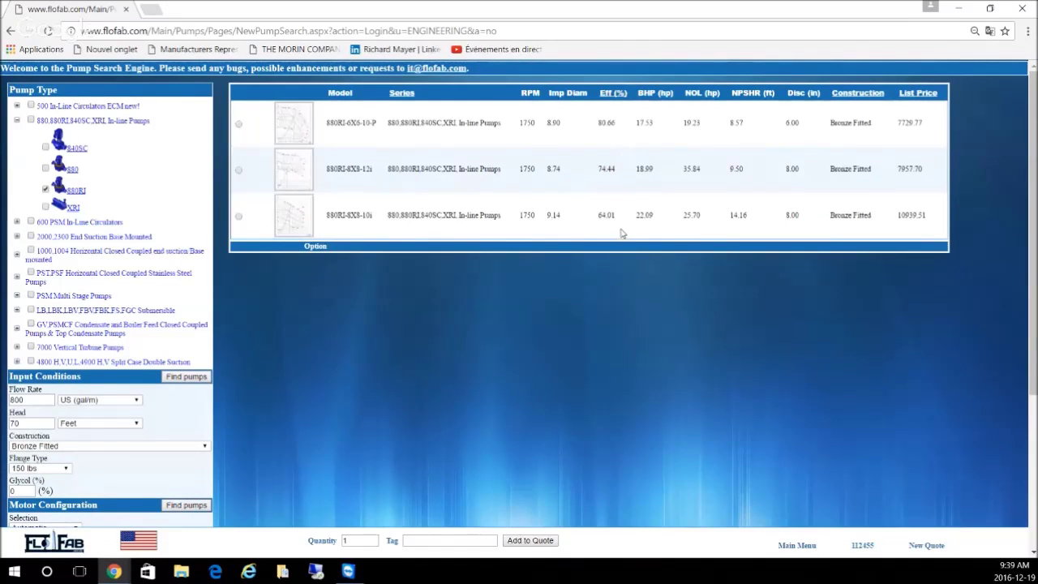
Step: Sort the pump results by efficiency, preview the curves, and choose the 880RI-6X8-10-P pump
{"action": "left_click", "coordinate": [612, 94]}
{"action": "left_click_drag", "start_coordinate": [743, 122], "coordinate": [727, 124]}
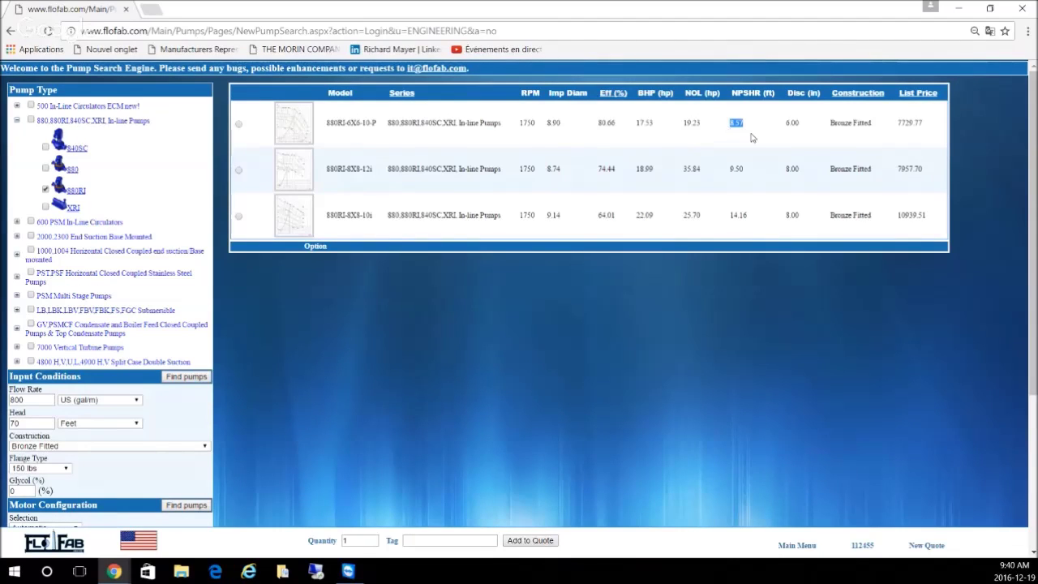
{"action": "left_click", "coordinate": [751, 138]}
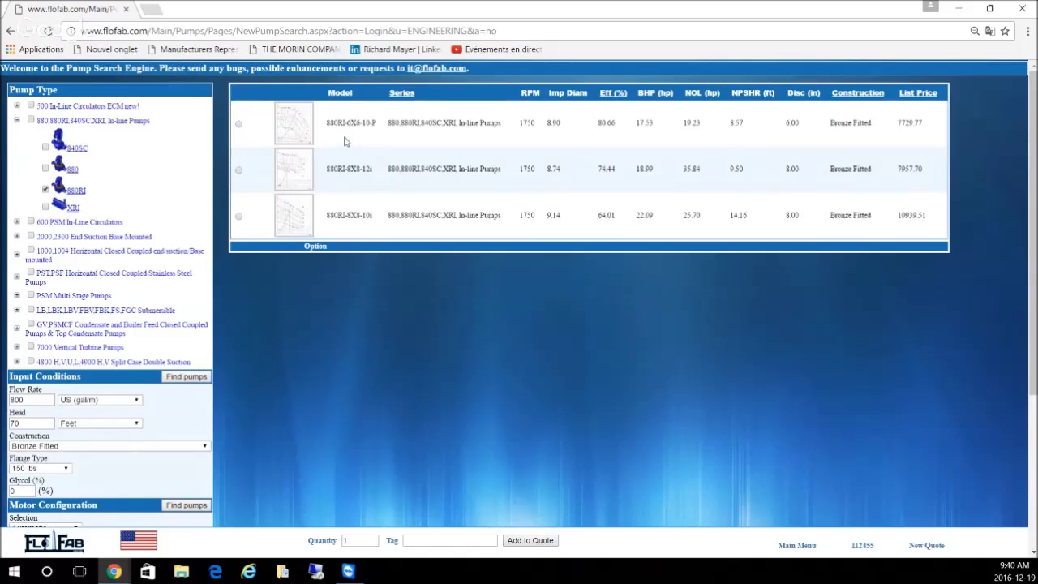
{"action": "mouse_move", "coordinate": [286, 132]}
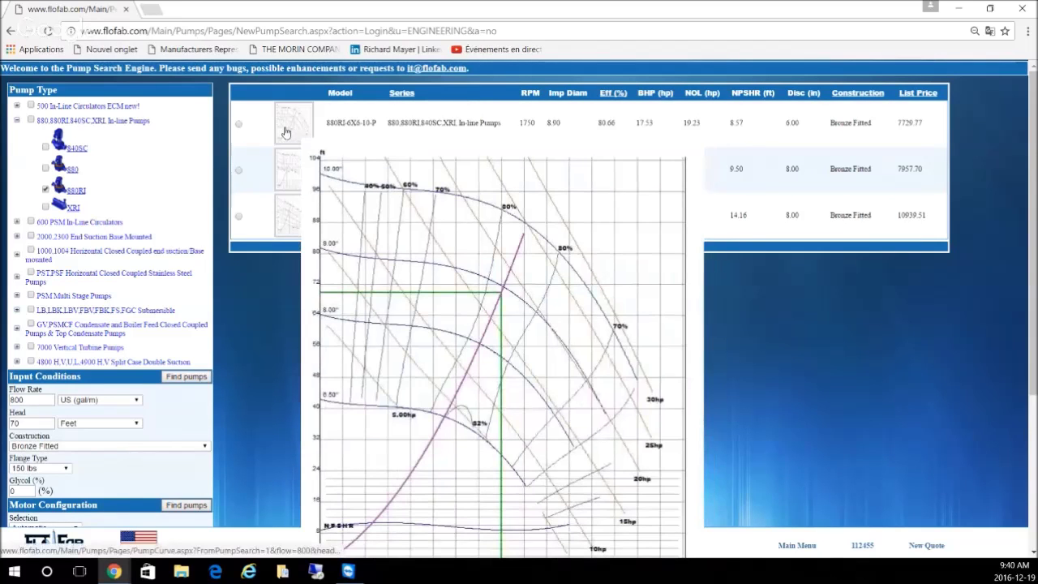
{"action": "mouse_move", "coordinate": [291, 206]}
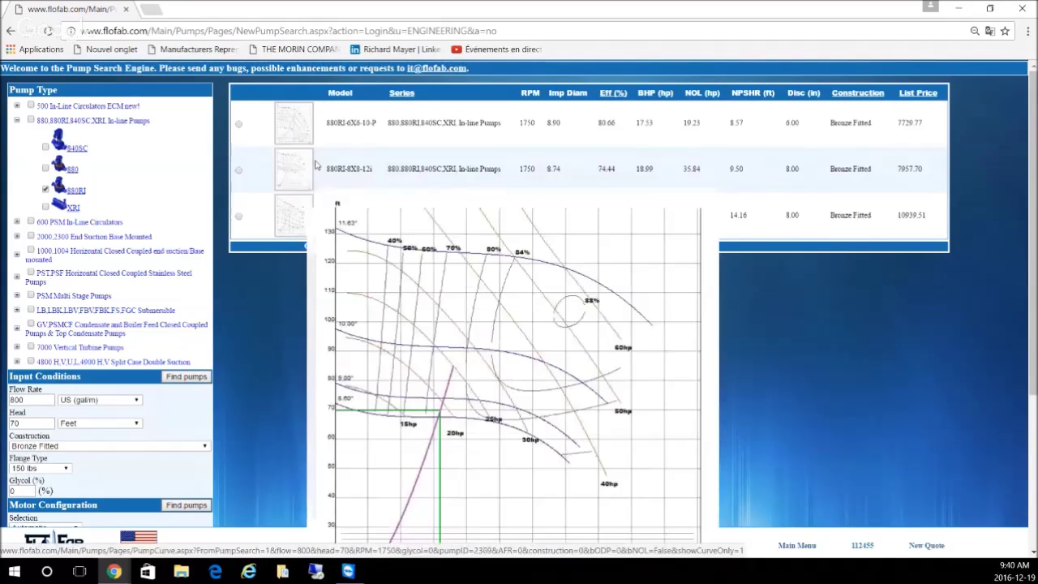
{"action": "mouse_move", "coordinate": [316, 166]}
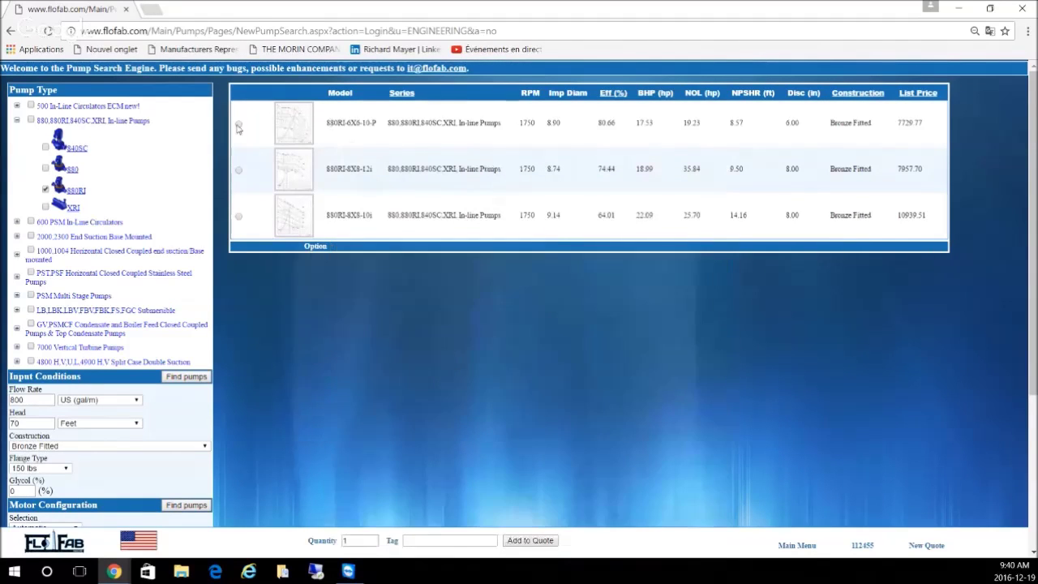
{"action": "left_click", "coordinate": [239, 124]}
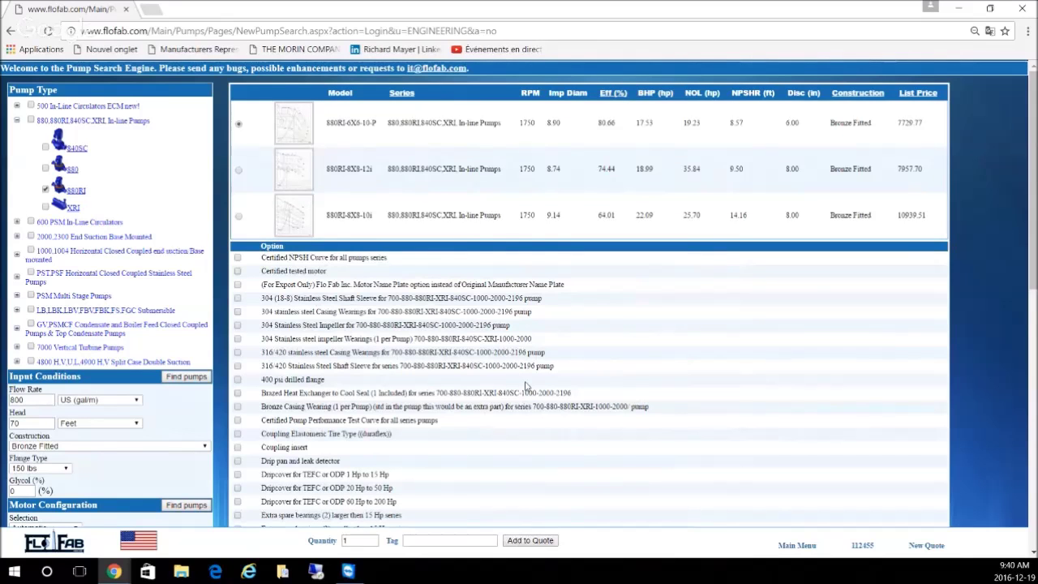
Step: Add the extra spare seal option for motors larger than 15 Hp
{"action": "scroll", "coordinate": [526, 387], "scroll_direction": "down", "scroll_amount": 1}
{"action": "scroll", "coordinate": [526, 388], "scroll_direction": "down", "scroll_amount": 1}
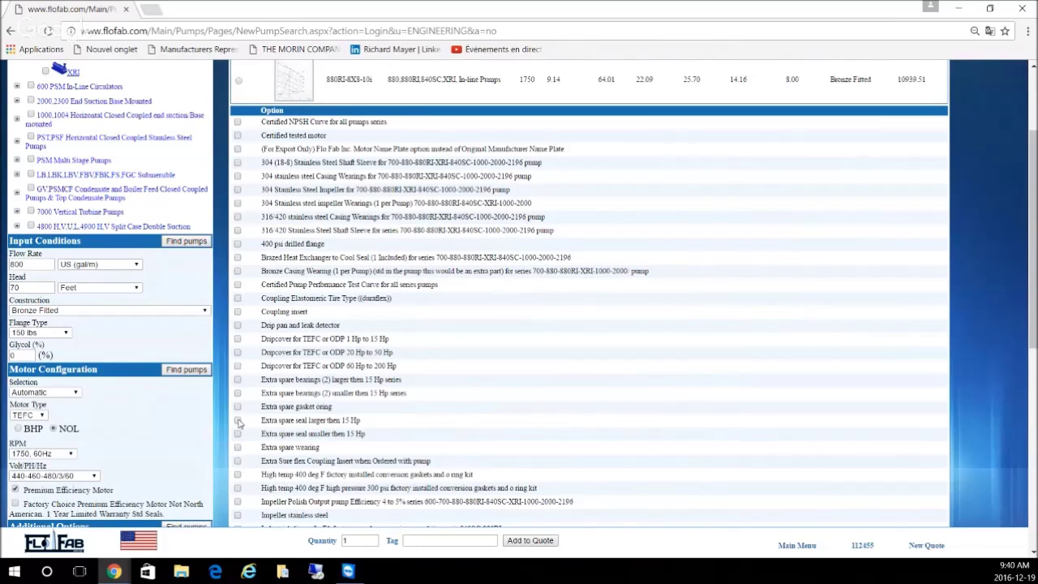
{"action": "left_click", "coordinate": [239, 421]}
Step: Add the sensorless VFD mount and shaft grounding mod 56-445T options
{"action": "scroll", "coordinate": [501, 377], "scroll_direction": "down", "scroll_amount": 1}
{"action": "scroll", "coordinate": [501, 377], "scroll_direction": "down", "scroll_amount": 3}
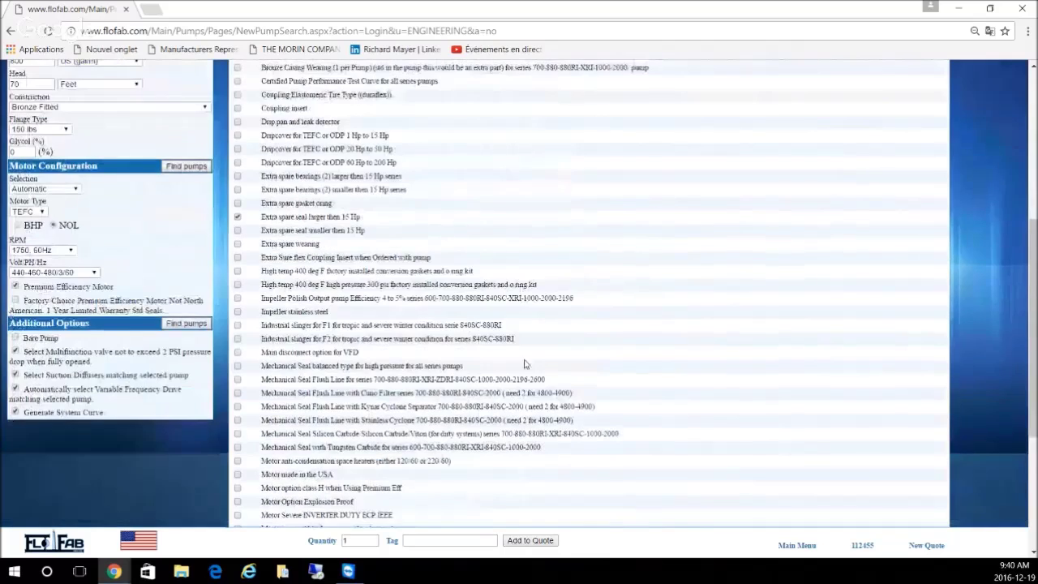
{"action": "scroll", "coordinate": [525, 364], "scroll_direction": "down", "scroll_amount": 1}
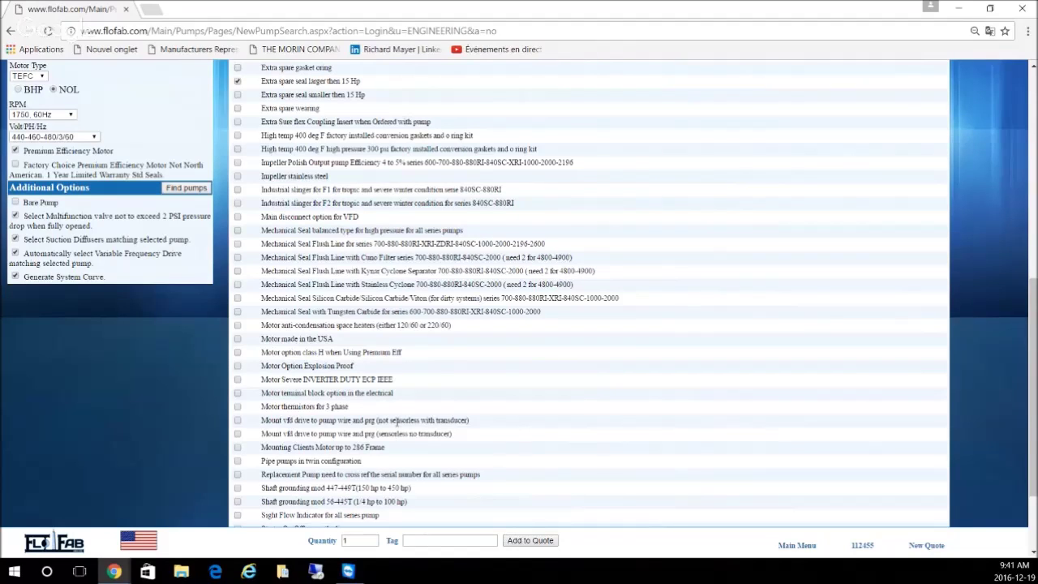
{"action": "left_click_drag", "start_coordinate": [377, 420], "coordinate": [469, 420]}
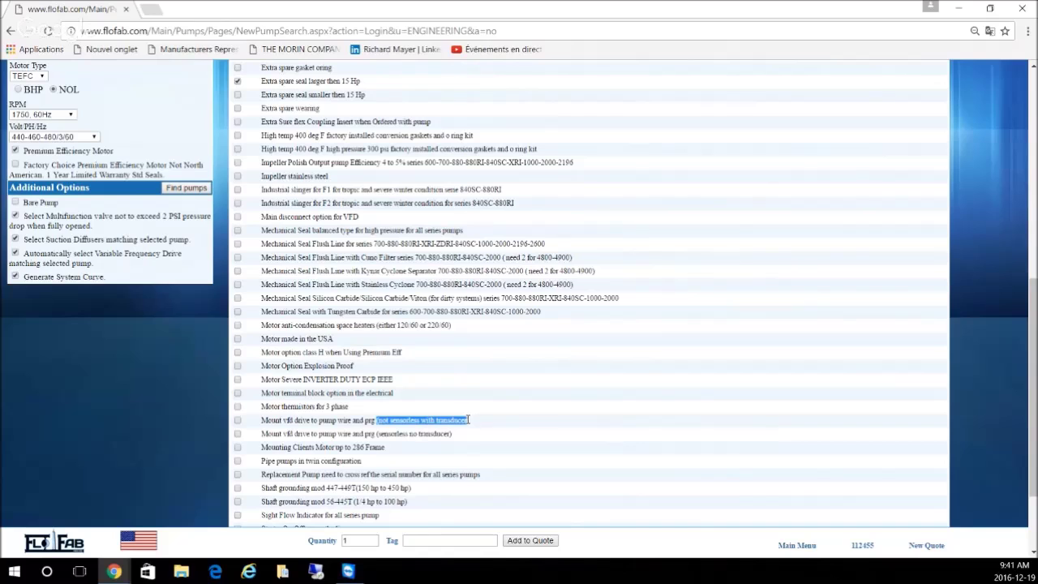
{"action": "left_click", "coordinate": [495, 426]}
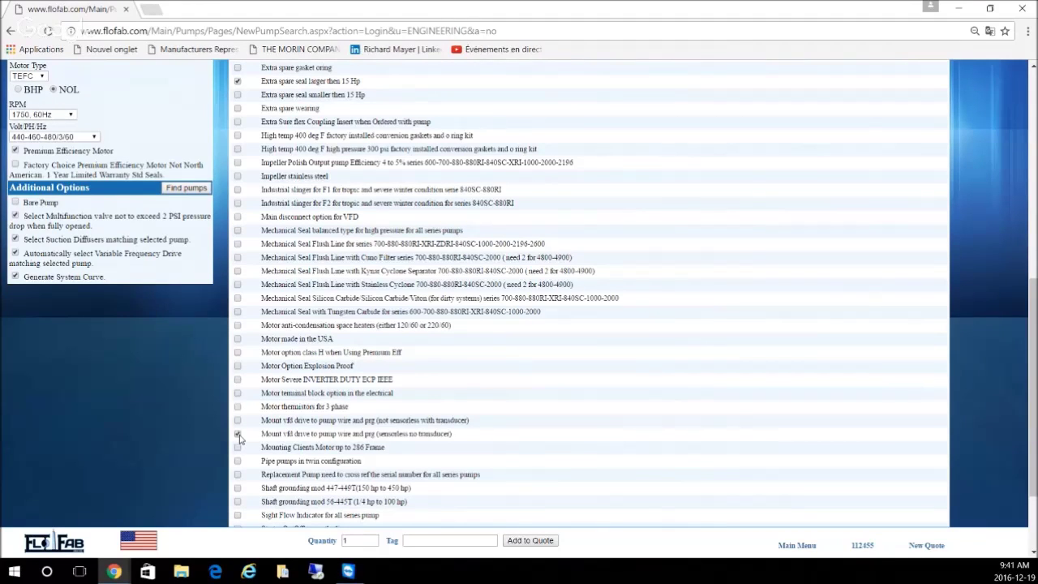
{"action": "scroll", "coordinate": [530, 364], "scroll_direction": "down", "scroll_amount": 1}
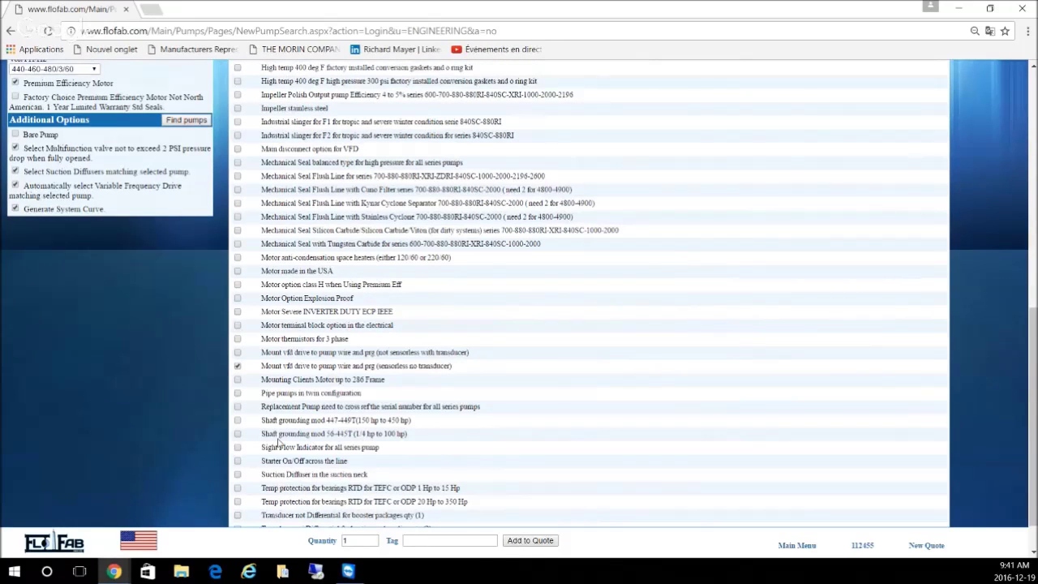
{"action": "left_click", "coordinate": [238, 434]}
{"action": "scroll", "coordinate": [507, 415], "scroll_direction": "down", "scroll_amount": 1}
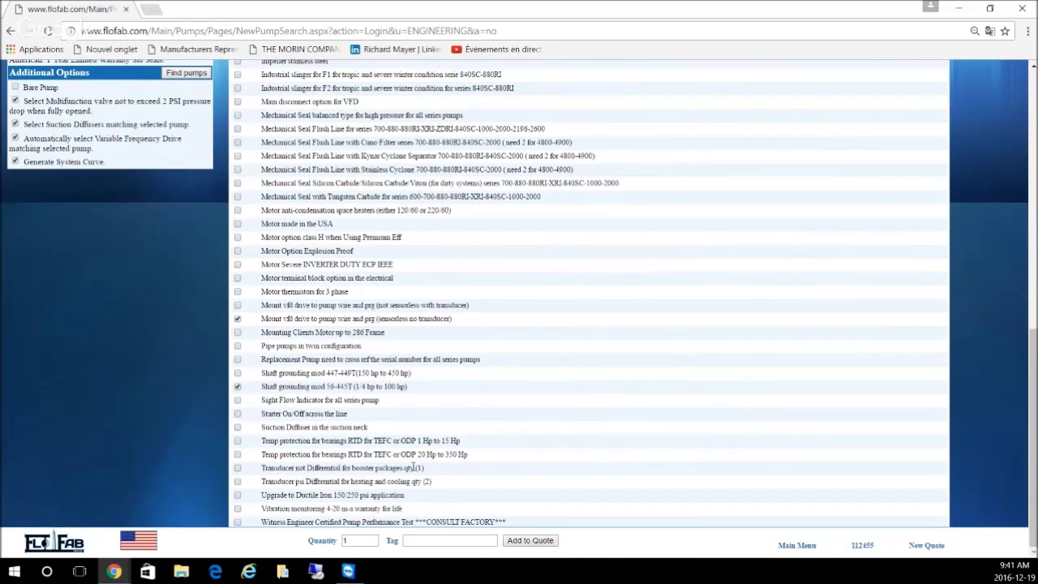
{"action": "left_click", "coordinate": [373, 541]}
Step: Set quantity to 2 and tag 'CHP1 and 2', then add the pump to the quote
{"action": "left_click_drag", "start_coordinate": [368, 540], "coordinate": [311, 533]}
{"action": "type", "text": "2"}
{"action": "left_click", "coordinate": [416, 545]}
{"action": "type", "text": "CHG"}
{"action": "key", "text": "BackSpace"}
{"action": "type", "text": "P1"}
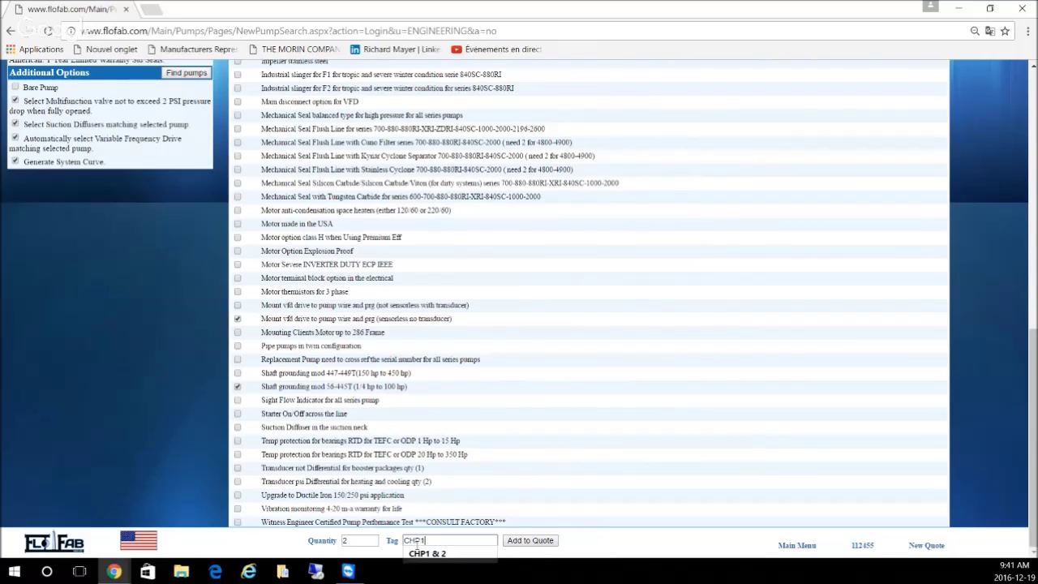
{"action": "type", "text": " and 2"}
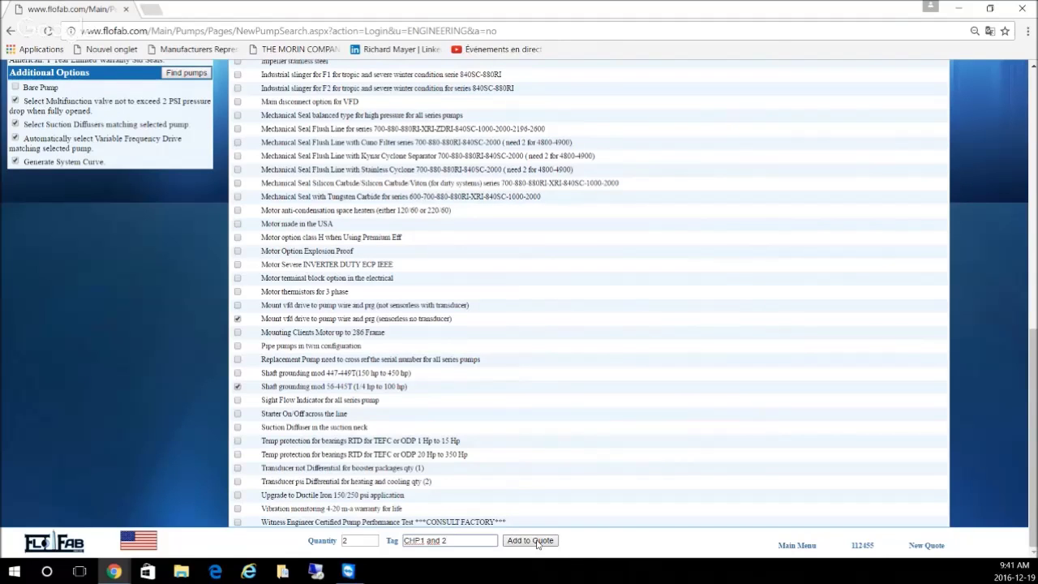
{"action": "left_click", "coordinate": [529, 540]}
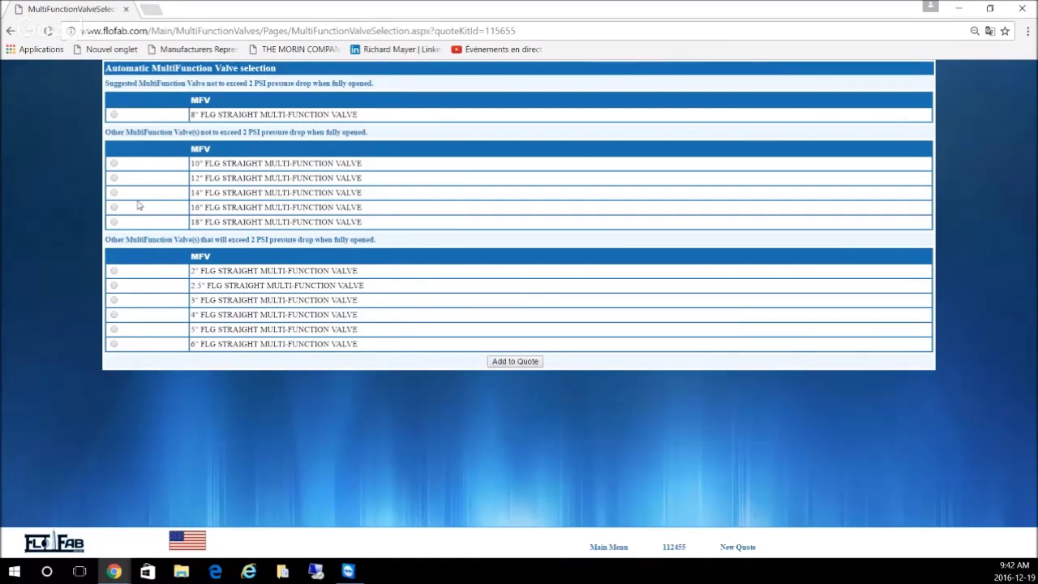
Step: Add the 8" straight multi-function valve and the 8 X 6 suction diffuser to the quote
{"action": "left_click", "coordinate": [114, 114]}
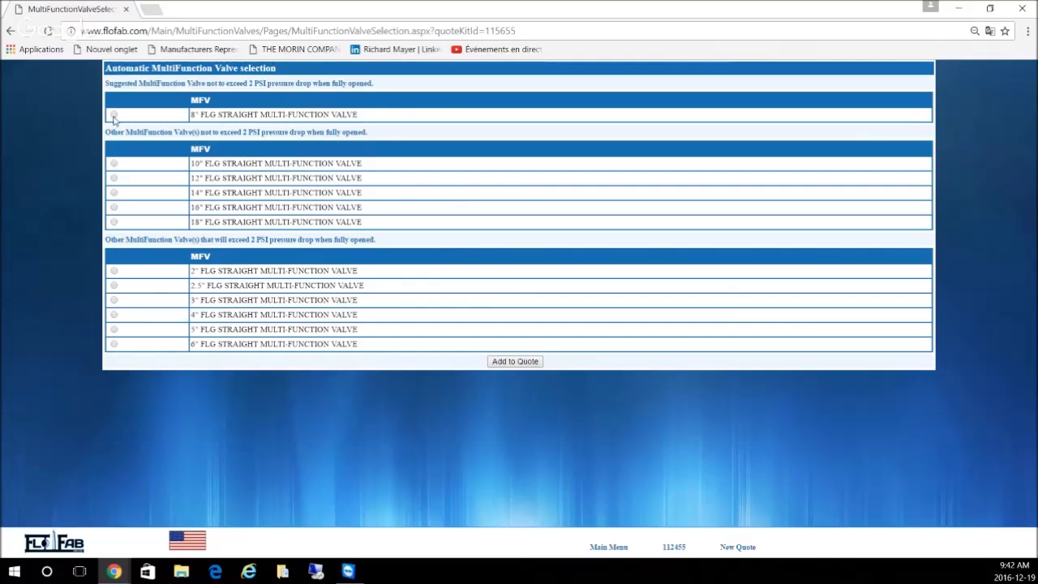
{"action": "left_click", "coordinate": [503, 363]}
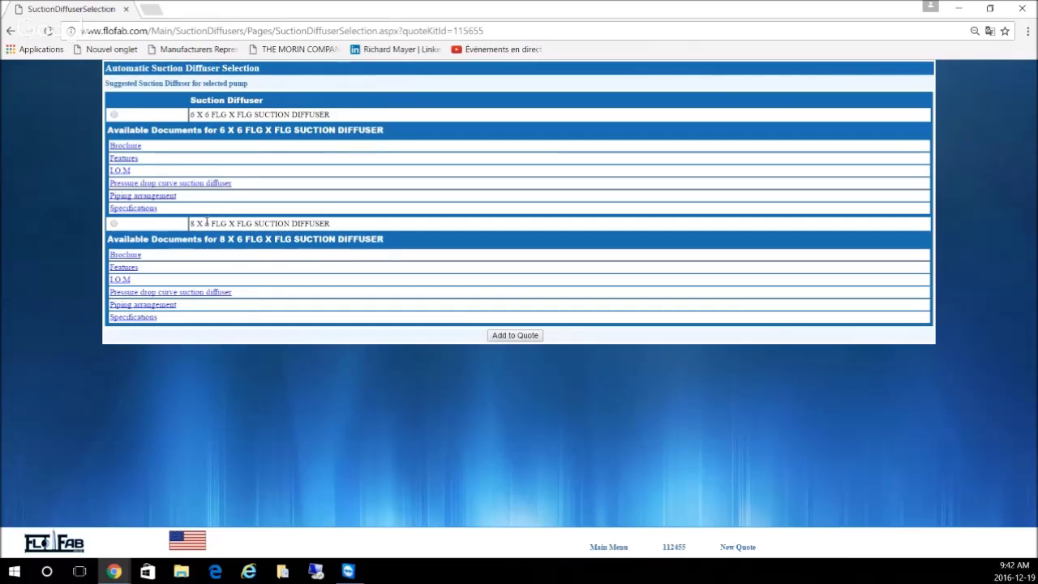
{"action": "left_click", "coordinate": [114, 224]}
{"action": "left_click", "coordinate": [515, 335]}
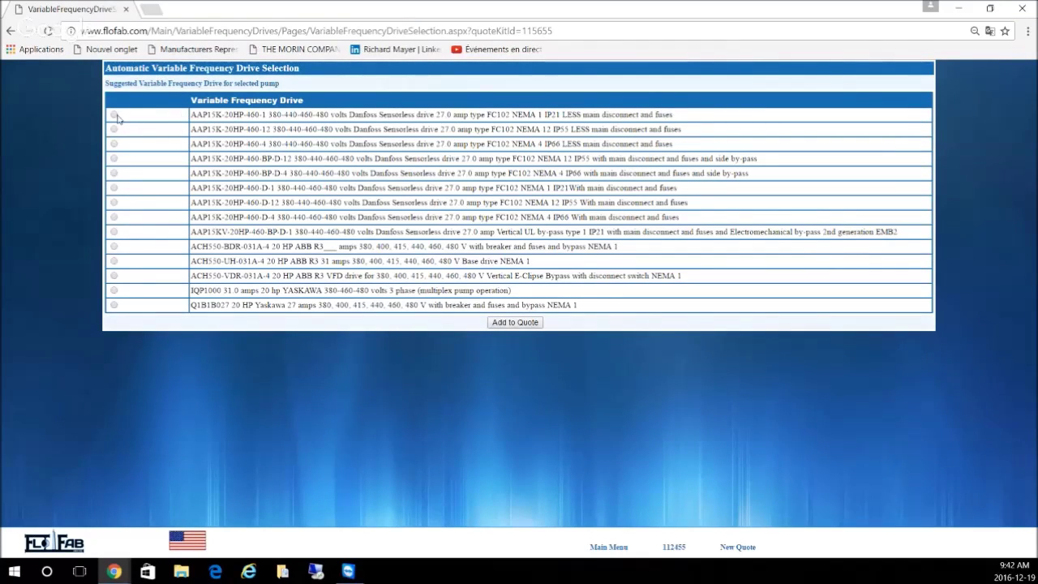
Step: Choose the AAP15K-20HP-460-1 drive as the VFD
{"action": "left_click", "coordinate": [114, 115]}
{"action": "left_click_drag", "start_coordinate": [192, 115], "coordinate": [688, 126]}
{"action": "left_click", "coordinate": [687, 125]}
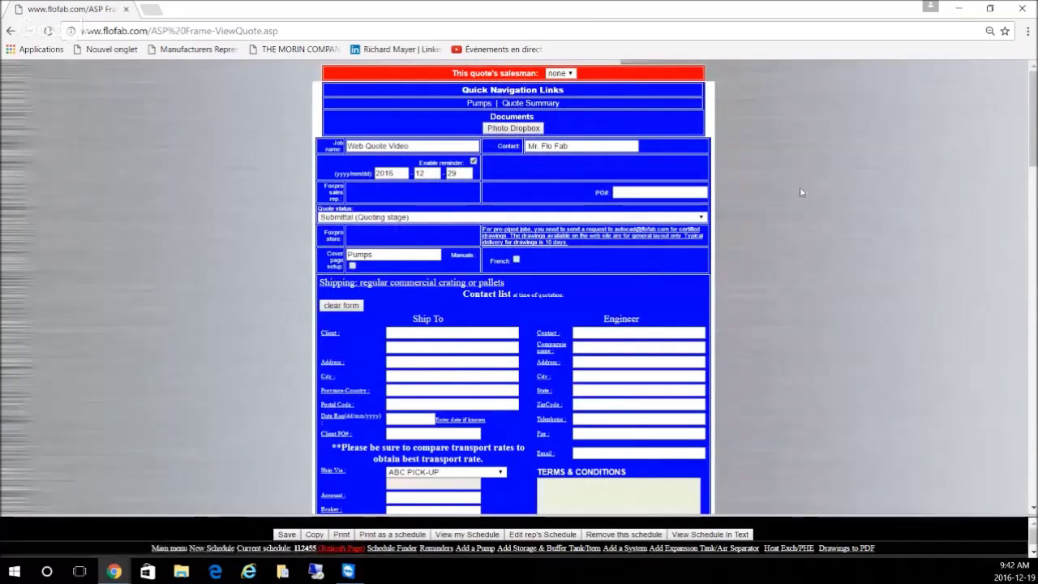
Step: Scroll quote 112455 down to the CHP1 and 2 pump entry and open its drawing
{"action": "scroll", "coordinate": [799, 191], "scroll_direction": "down", "scroll_amount": 1}
{"action": "scroll", "coordinate": [800, 191], "scroll_direction": "down", "scroll_amount": 6}
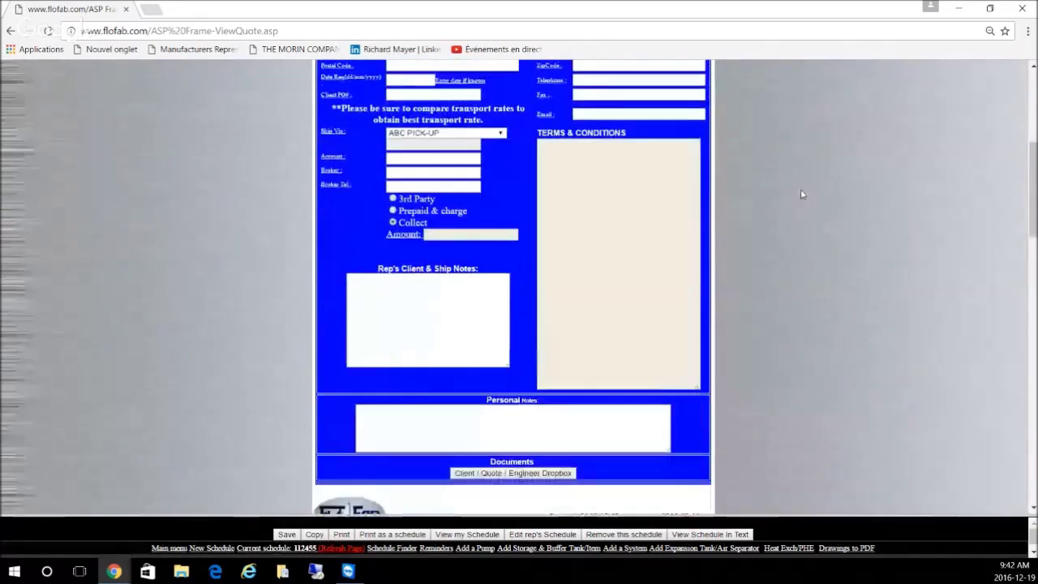
{"action": "scroll", "coordinate": [802, 197], "scroll_direction": "down", "scroll_amount": 3}
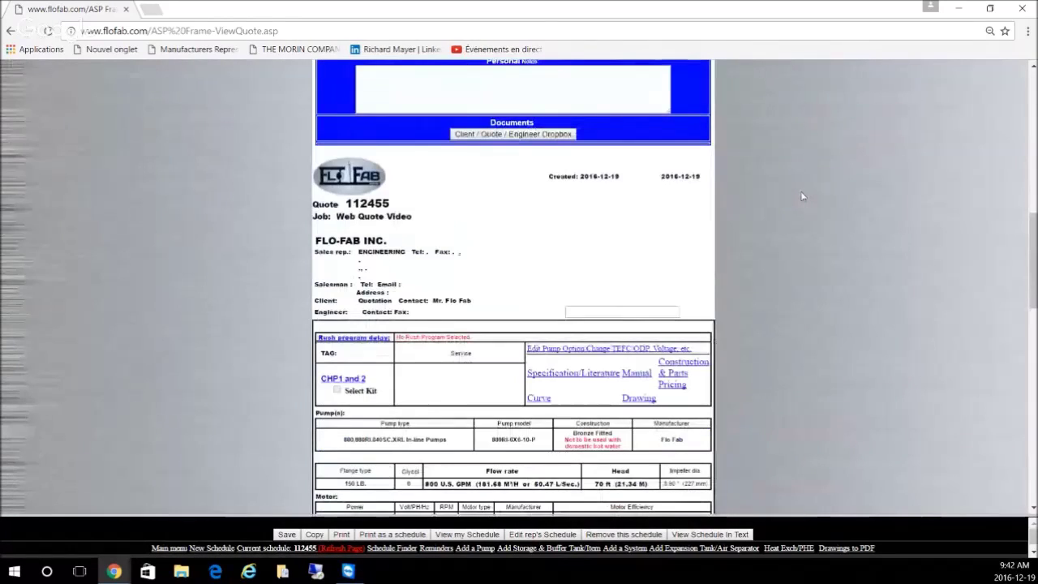
{"action": "scroll", "coordinate": [801, 196], "scroll_direction": "down", "scroll_amount": 1}
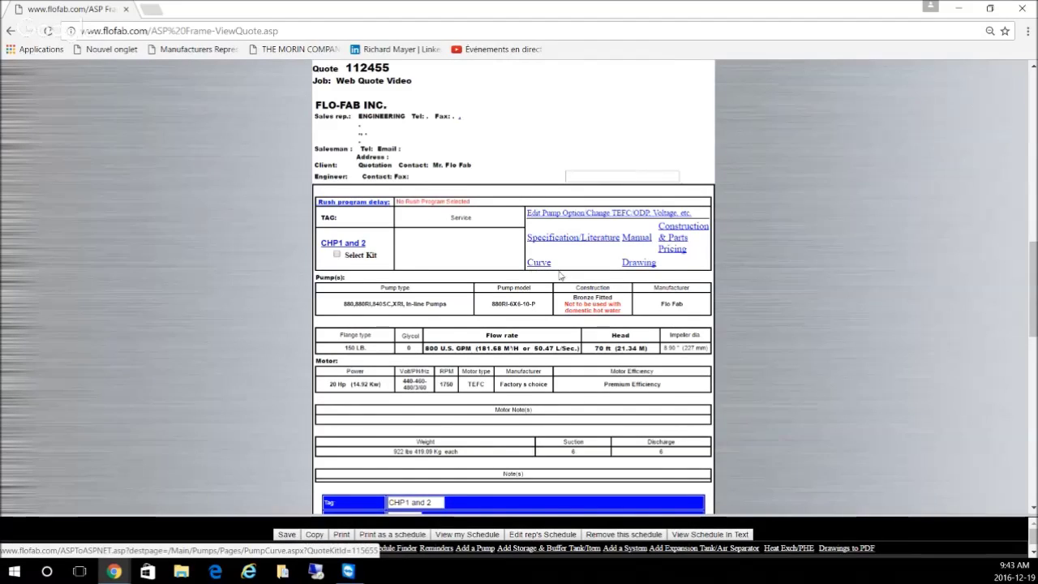
{"action": "left_click", "coordinate": [639, 267]}
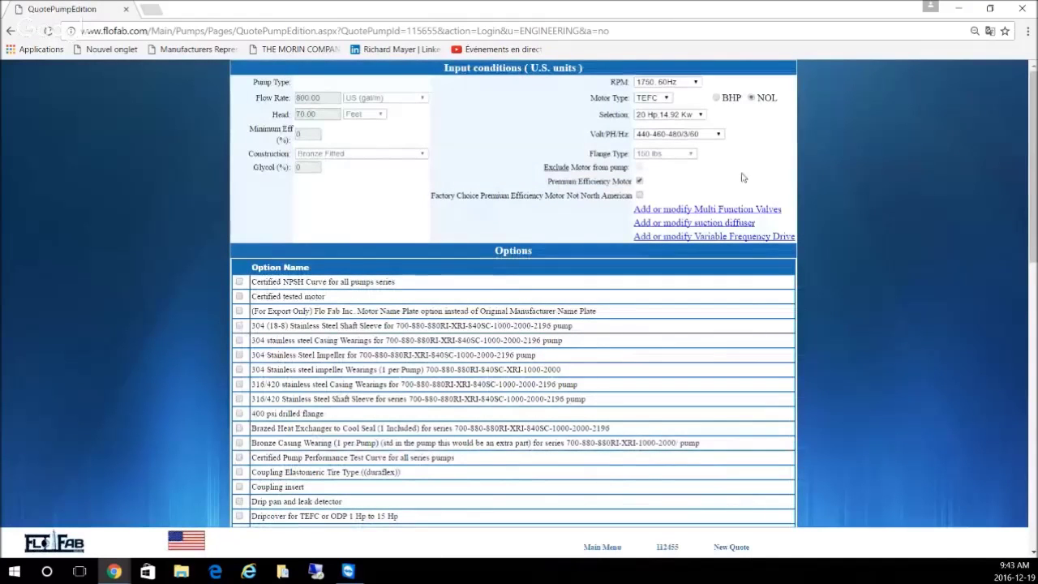
Step: Set the pump's Volt/PH/Hz to 208-220-230/3/60
{"action": "scroll", "coordinate": [746, 170], "scroll_direction": "down", "scroll_amount": 1}
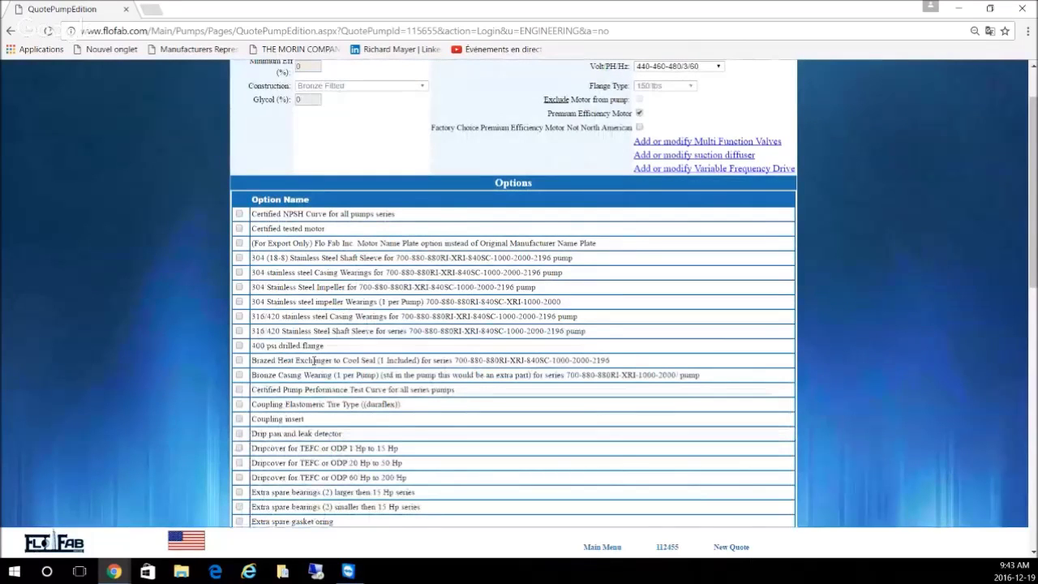
{"action": "scroll", "coordinate": [313, 360], "scroll_direction": "down", "scroll_amount": 4}
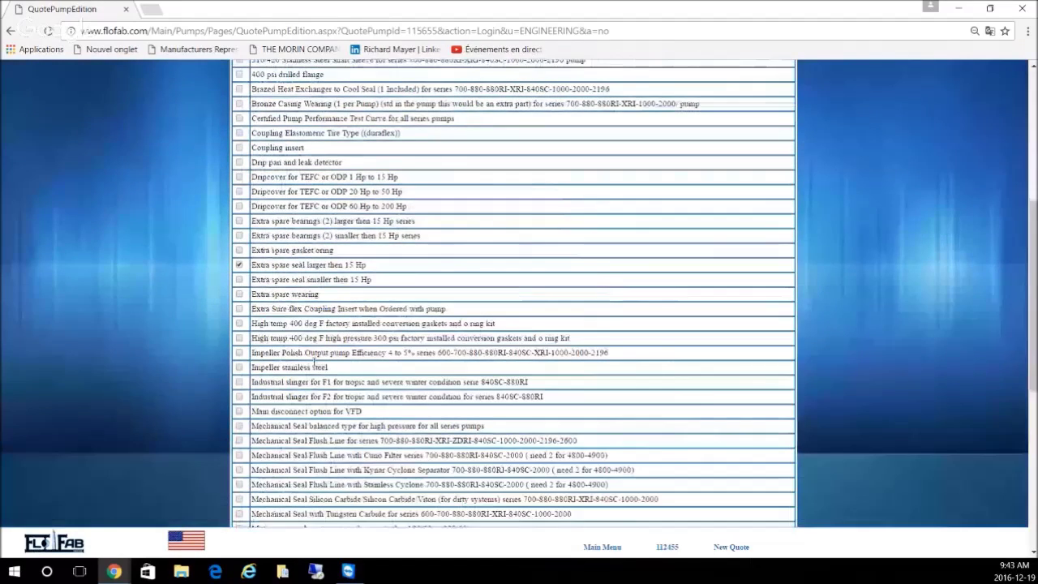
{"action": "scroll", "coordinate": [314, 360], "scroll_direction": "up", "scroll_amount": 3}
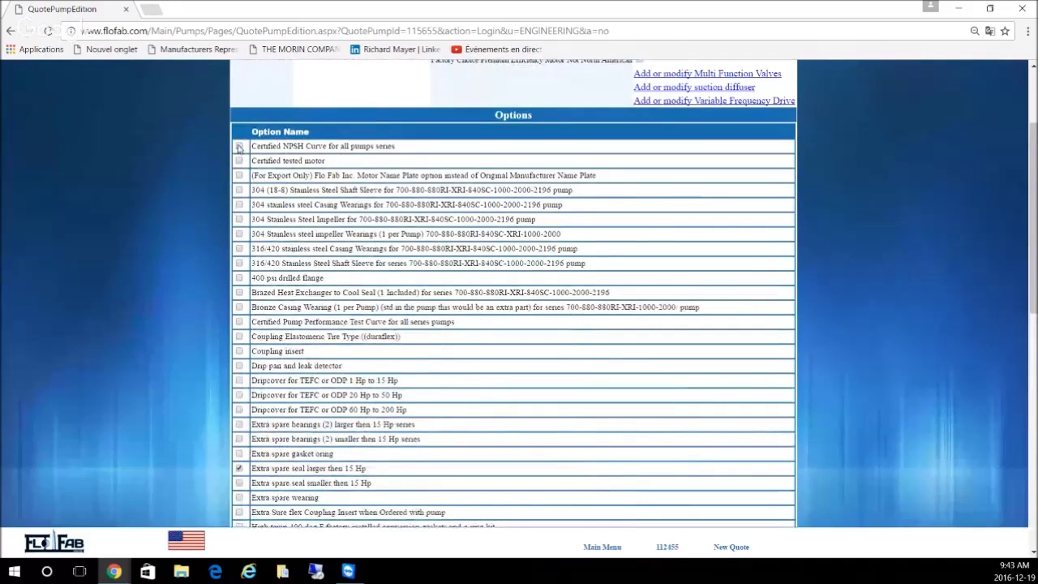
{"action": "scroll", "coordinate": [506, 260], "scroll_direction": "up", "scroll_amount": 2}
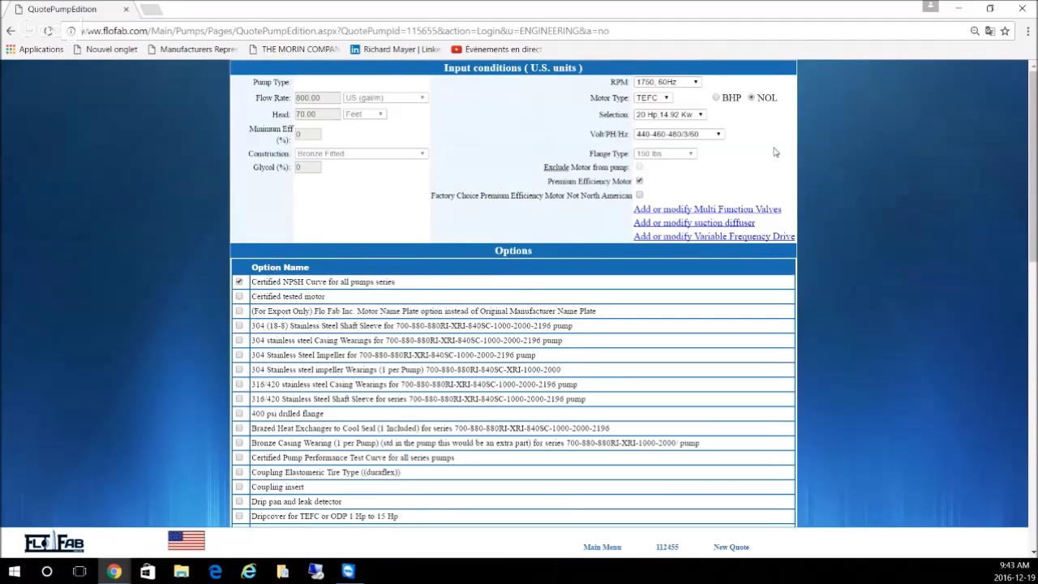
{"action": "left_click", "coordinate": [681, 136]}
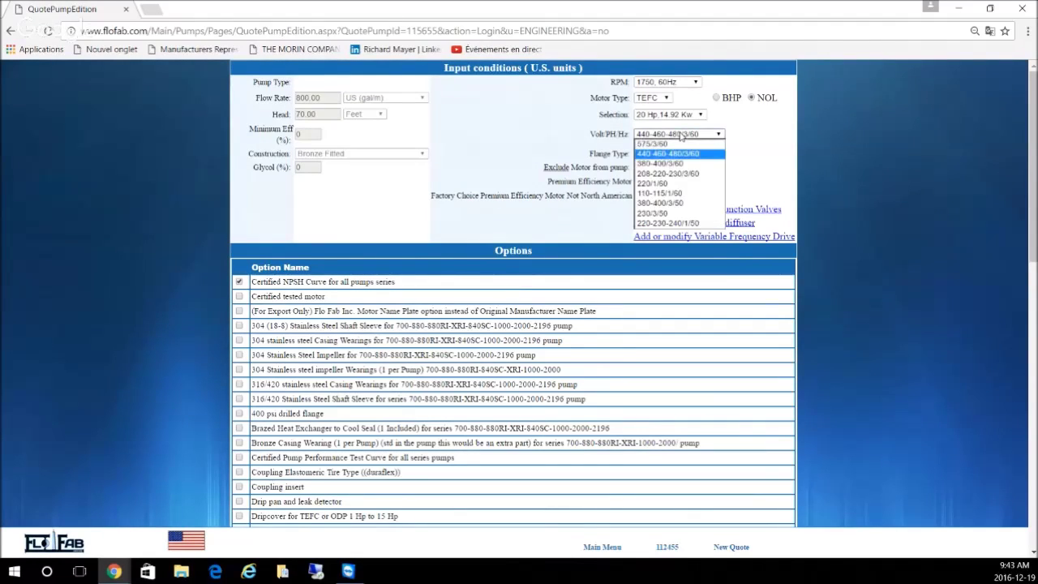
{"action": "left_click", "coordinate": [681, 175]}
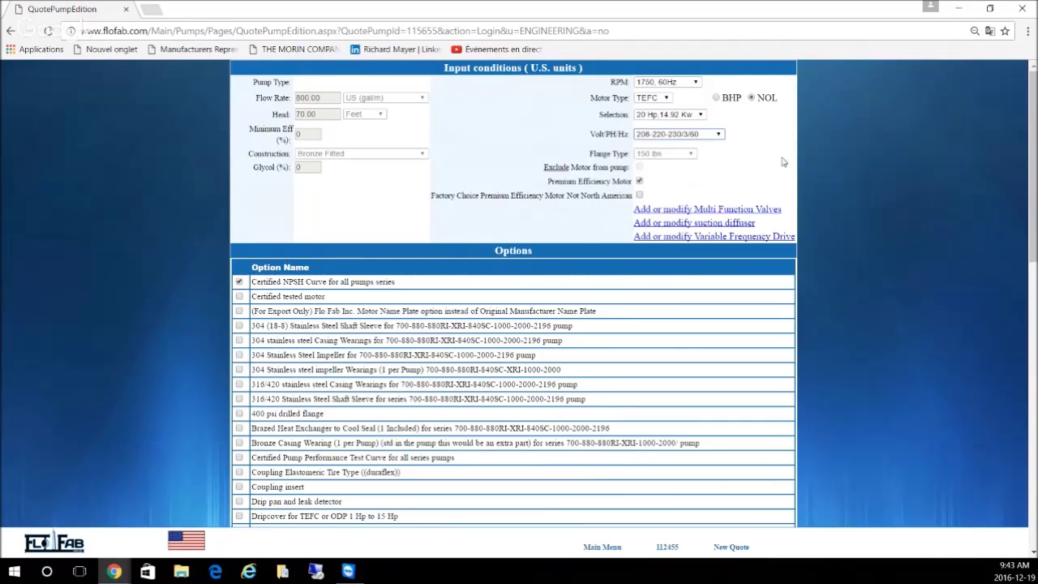
Step: Tick the sensorless VFD mounting option, save the pump, and return to quote 112455
{"action": "scroll", "coordinate": [753, 166], "scroll_direction": "down", "scroll_amount": 1}
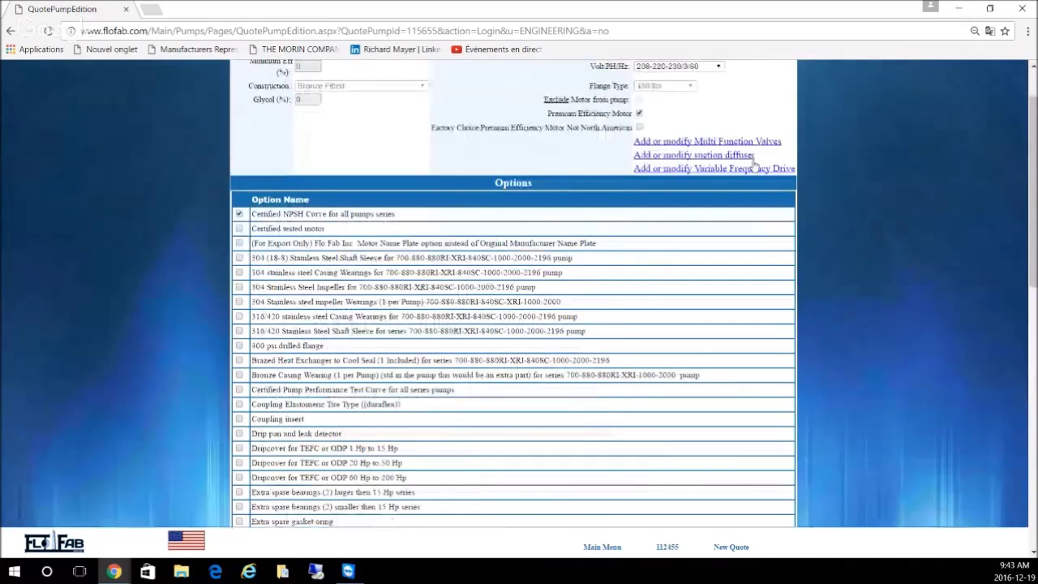
{"action": "scroll", "coordinate": [753, 165], "scroll_direction": "down", "scroll_amount": 3}
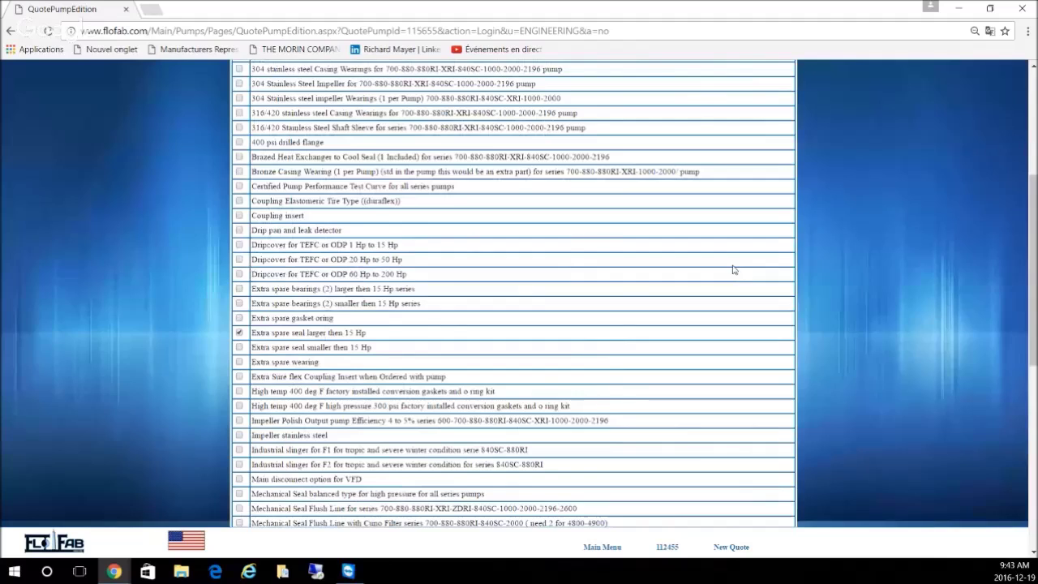
{"action": "scroll", "coordinate": [733, 269], "scroll_direction": "down", "scroll_amount": 7}
{"action": "left_click", "coordinate": [239, 242]}
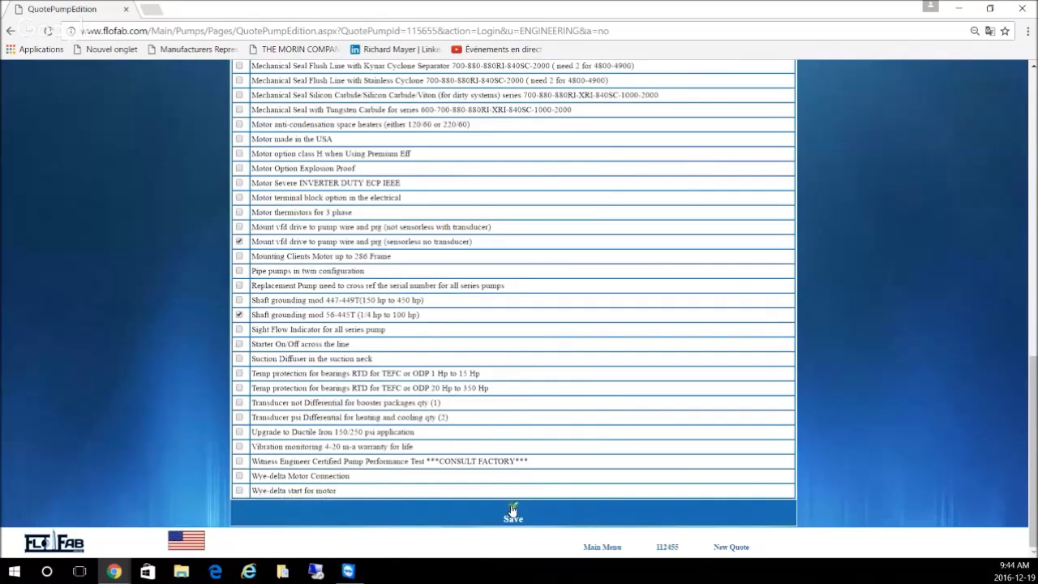
{"action": "left_click", "coordinate": [511, 504]}
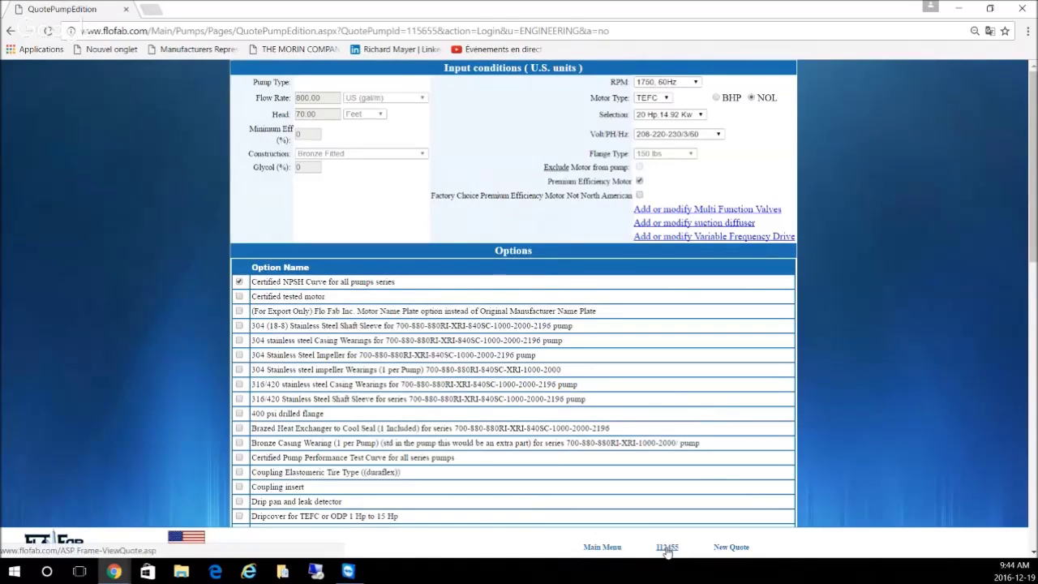
{"action": "left_click", "coordinate": [667, 548]}
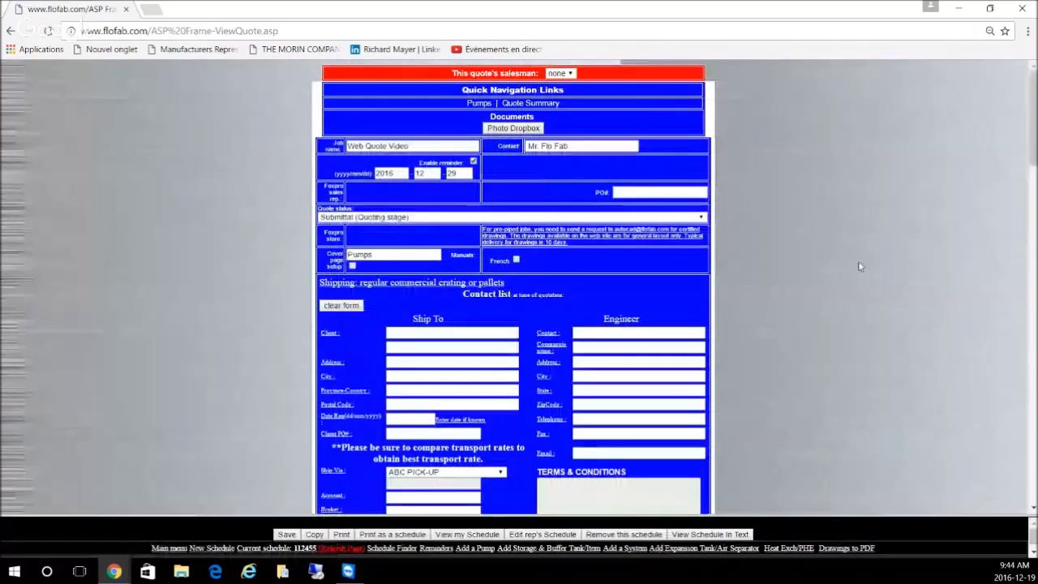
Step: Review the pump Drawing data sheet for quote 112455, then close it
{"action": "scroll", "coordinate": [859, 266], "scroll_direction": "down", "scroll_amount": 6}
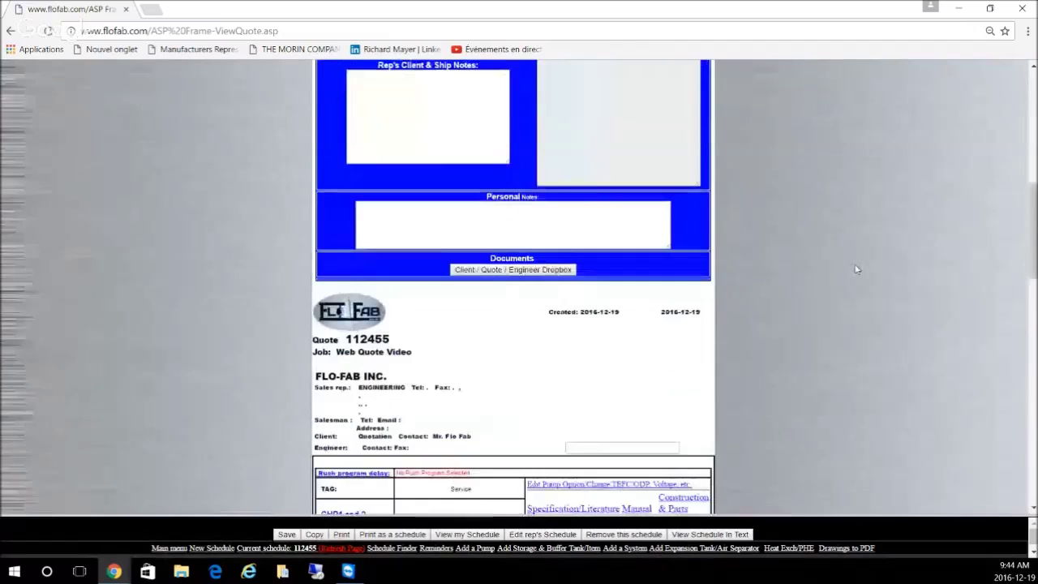
{"action": "scroll", "coordinate": [856, 269], "scroll_direction": "down", "scroll_amount": 5}
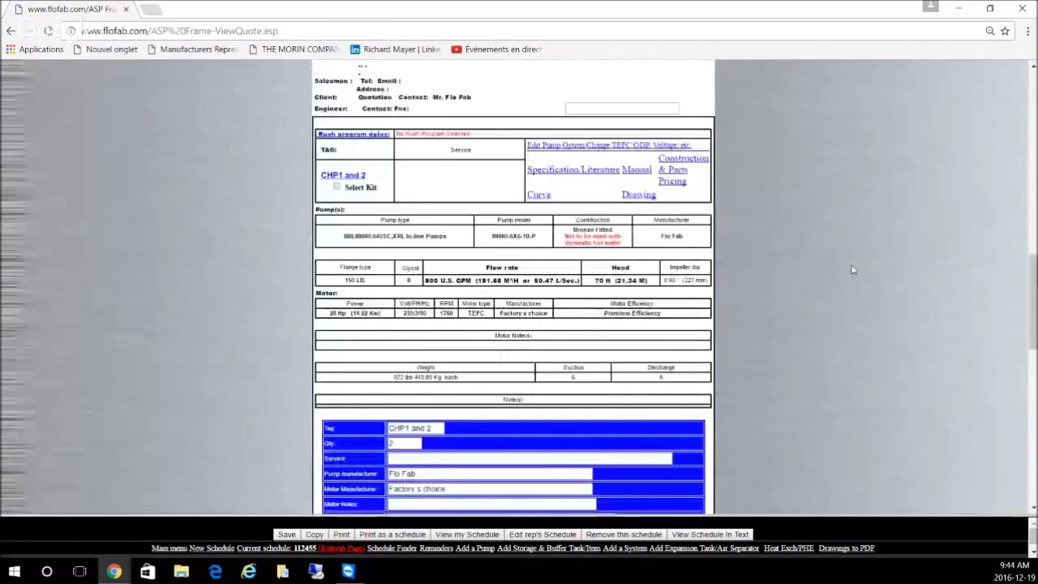
{"action": "scroll", "coordinate": [852, 270], "scroll_direction": "up", "scroll_amount": 1}
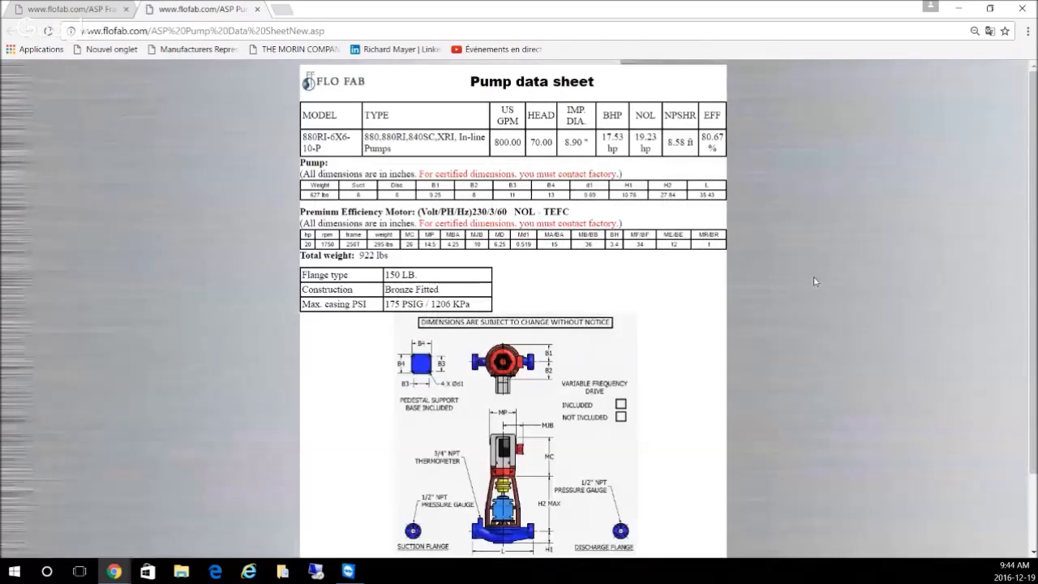
{"action": "scroll", "coordinate": [815, 281], "scroll_direction": "down", "scroll_amount": 1}
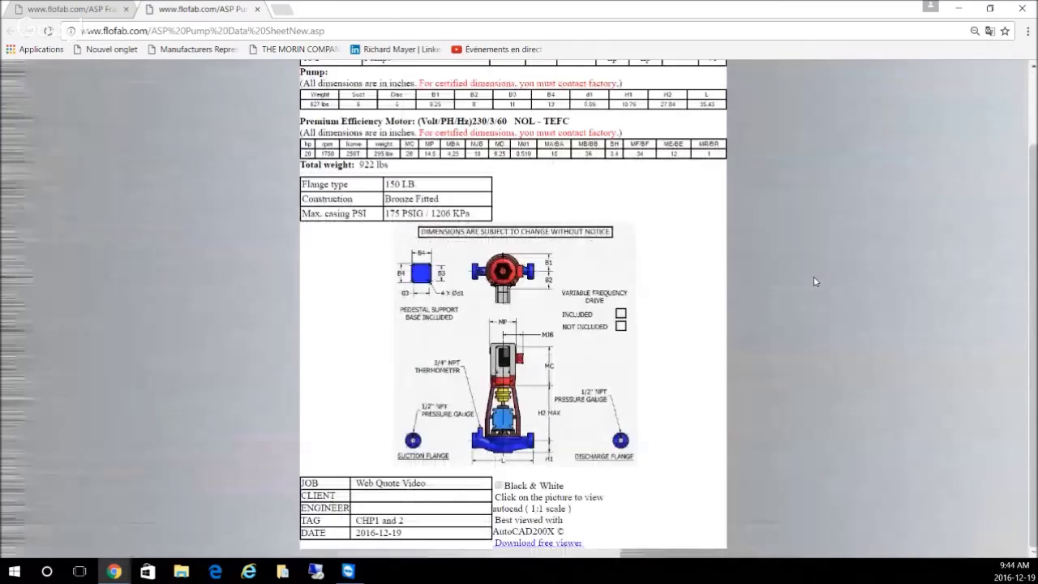
{"action": "scroll", "coordinate": [815, 281], "scroll_direction": "up", "scroll_amount": 1}
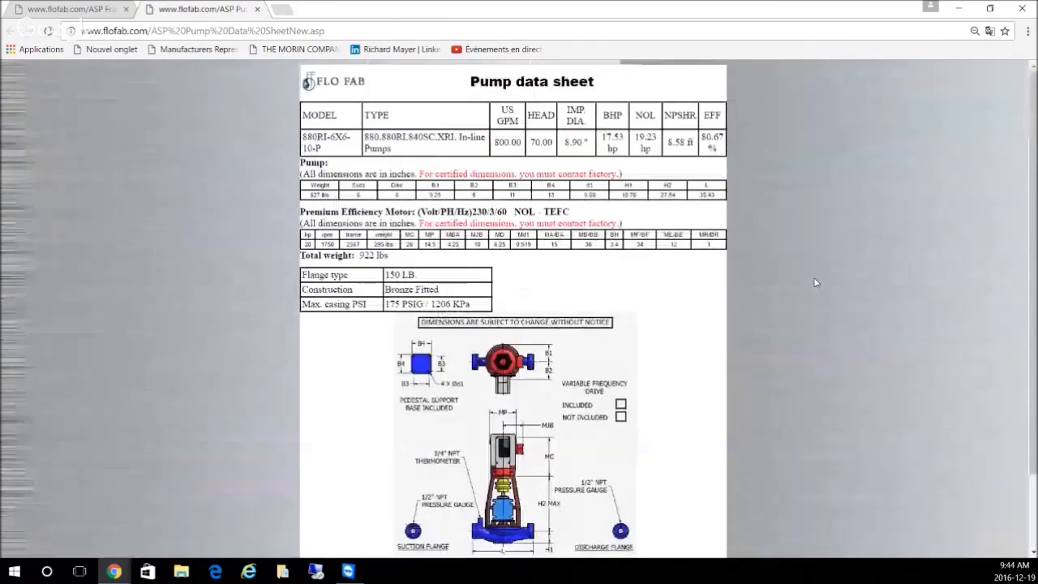
{"action": "left_click", "coordinate": [257, 10]}
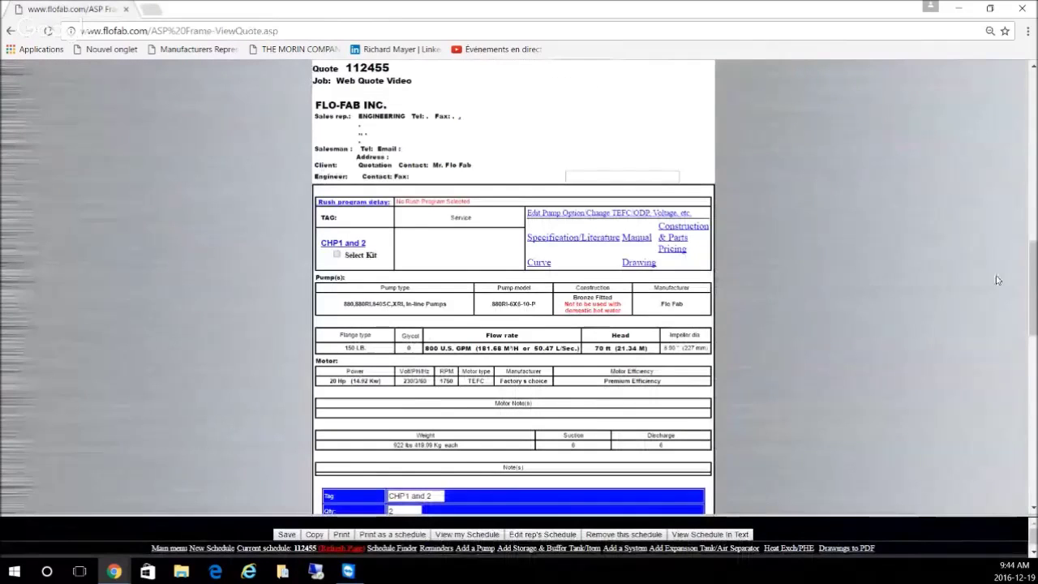
Step: Start adding an Expansion Tank/Air Separator to quote 112455
{"action": "scroll", "coordinate": [893, 279], "scroll_direction": "down", "scroll_amount": 1}
{"action": "scroll", "coordinate": [892, 278], "scroll_direction": "down", "scroll_amount": 1}
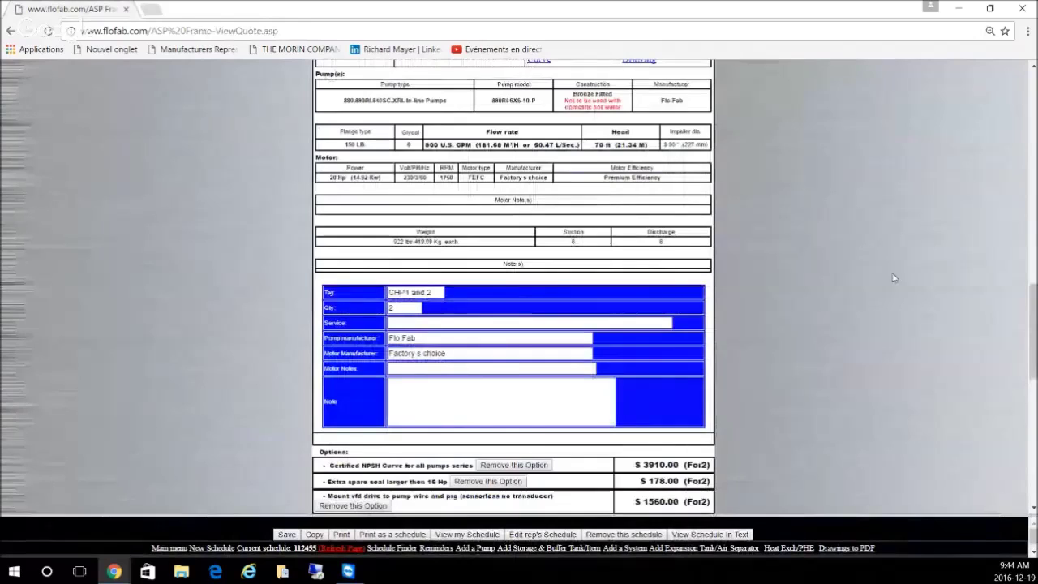
{"action": "scroll", "coordinate": [891, 274], "scroll_direction": "down", "scroll_amount": 2}
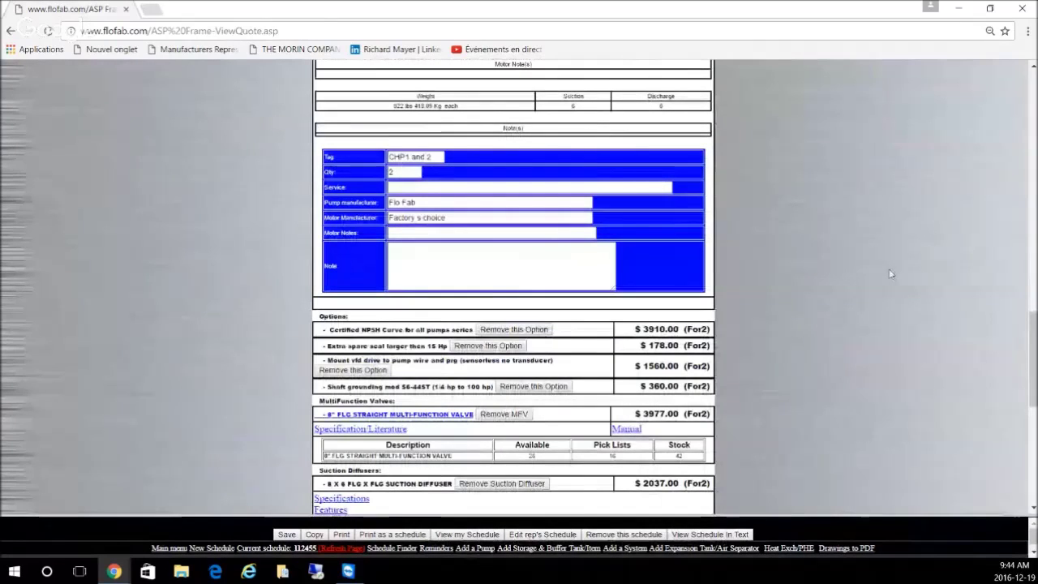
{"action": "scroll", "coordinate": [891, 276], "scroll_direction": "down", "scroll_amount": 1}
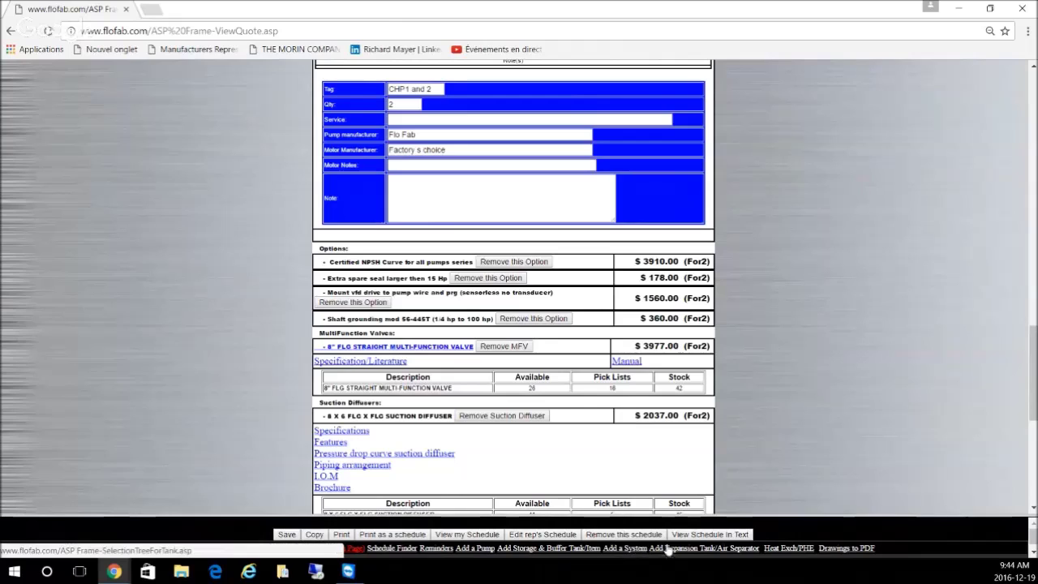
{"action": "left_click", "coordinate": [692, 549]}
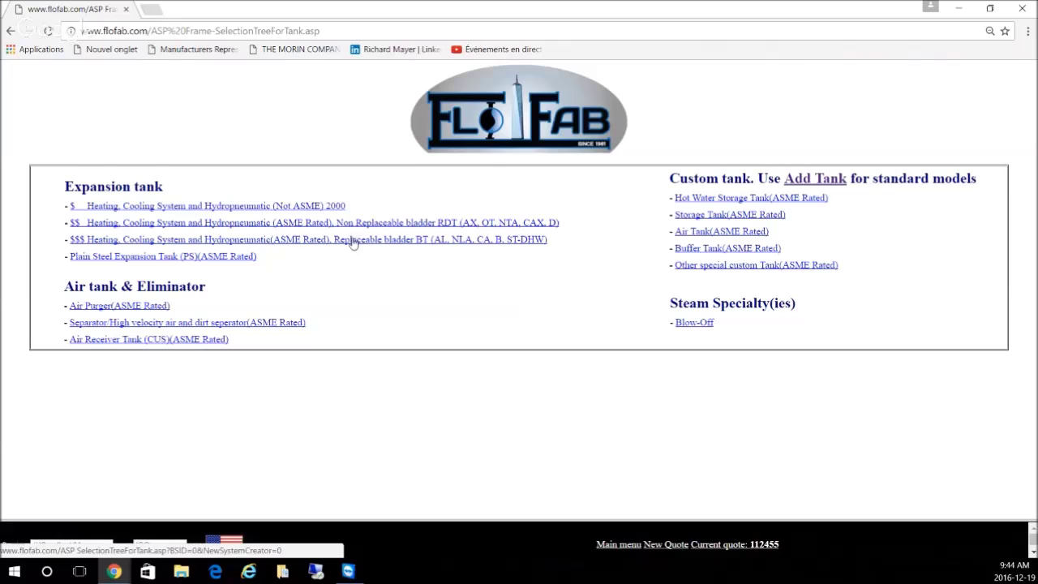
Step: Pick the replaceable-bladder heating/cooling tank BT-1000V (264 gal, $4563.00)
{"action": "left_click", "coordinate": [309, 240]}
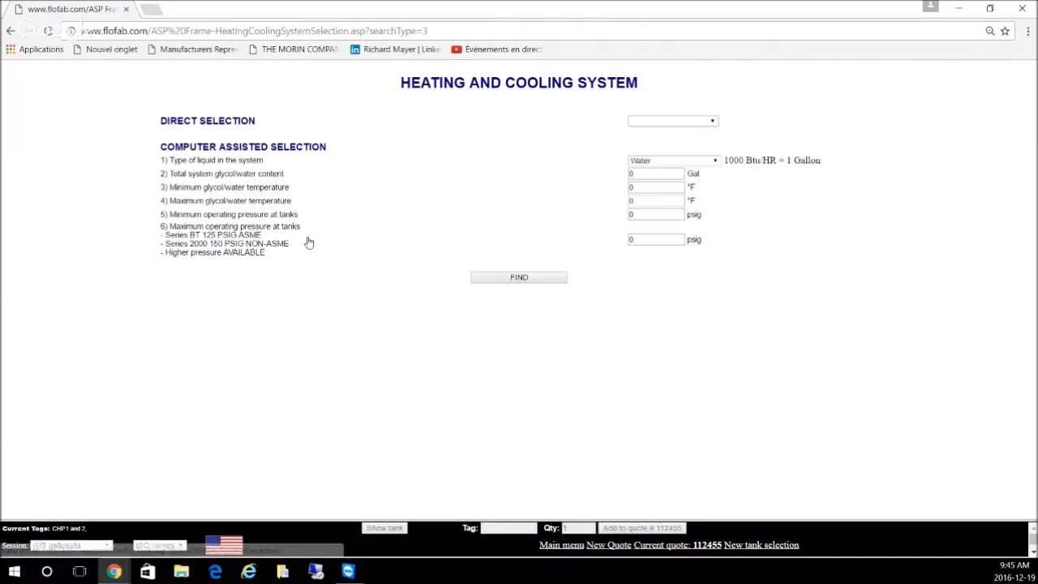
{"action": "left_click", "coordinate": [654, 121]}
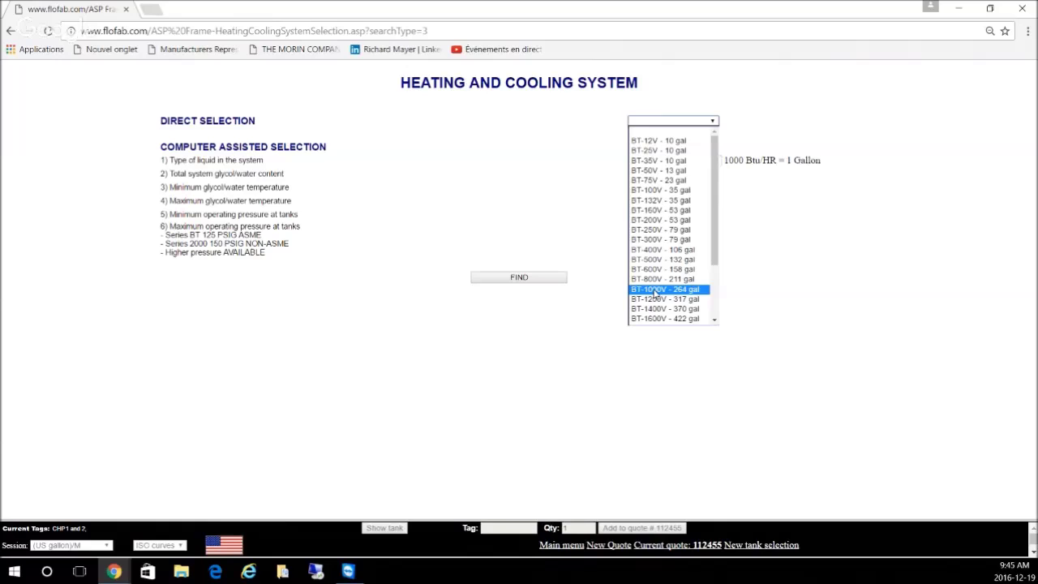
{"action": "left_click", "coordinate": [655, 292]}
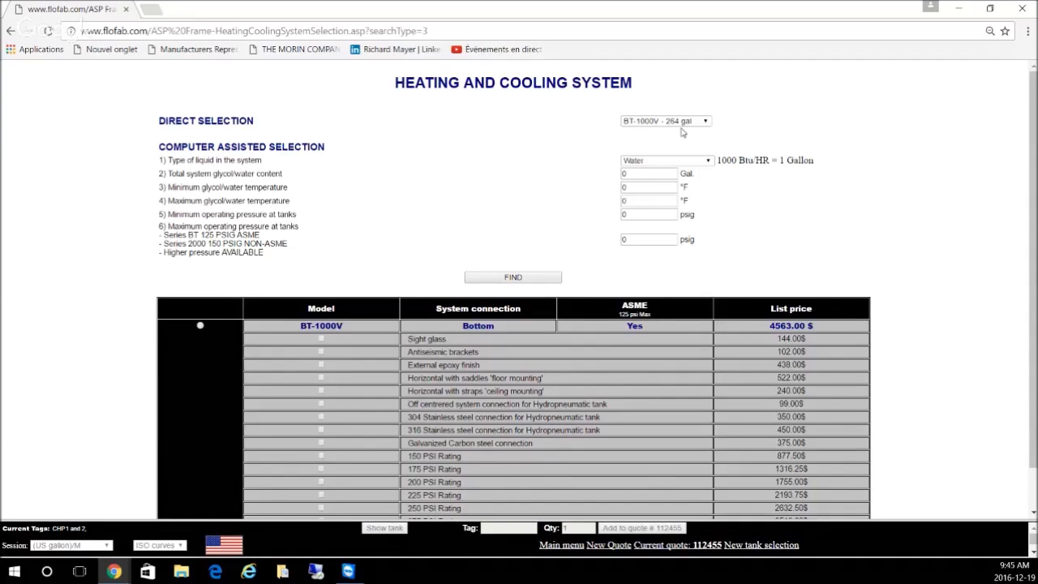
{"action": "left_click", "coordinate": [201, 325]}
Step: Tag the BT-1000V tank T-1, keep quantity 1, and add it to quote 112455
{"action": "scroll", "coordinate": [553, 302], "scroll_direction": "down", "scroll_amount": 1}
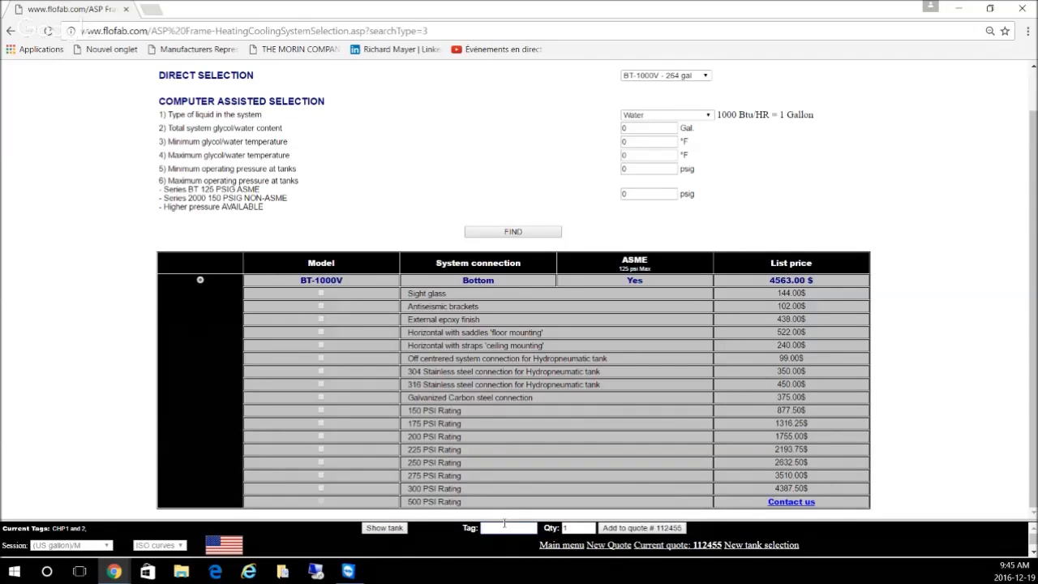
{"action": "left_click", "coordinate": [505, 527]}
{"action": "type", "text": "T"}
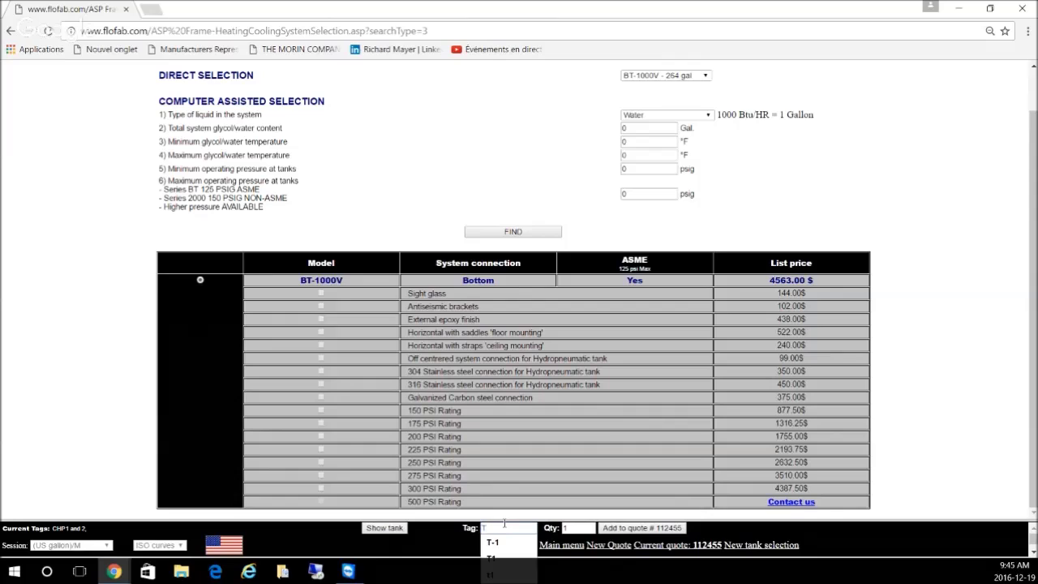
{"action": "type", "text": "-1"}
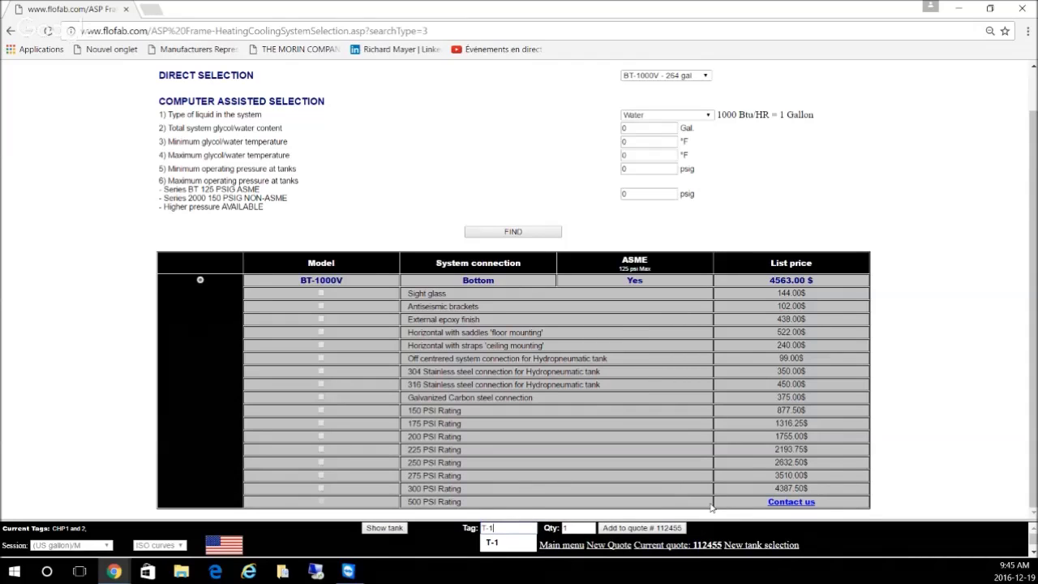
{"action": "left_click", "coordinate": [586, 528]}
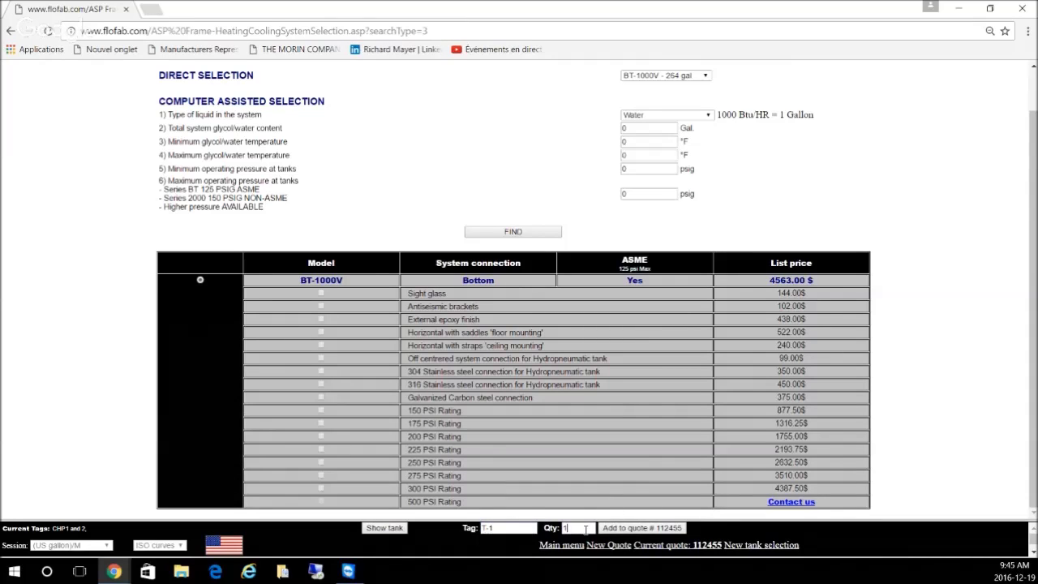
{"action": "left_click", "coordinate": [638, 529]}
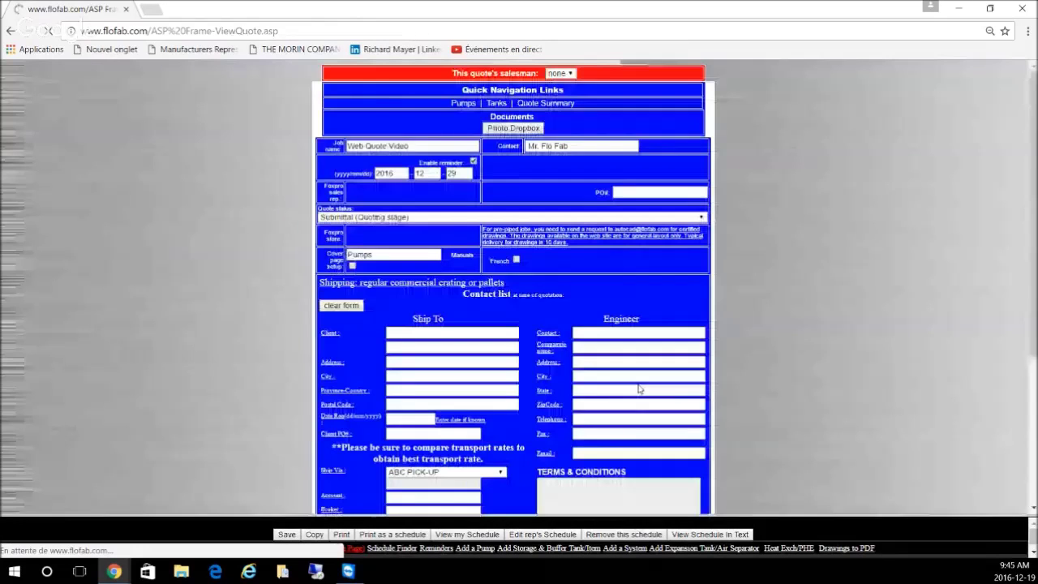
Step: Review the quote pages with the new tank kit and open the print preview
{"action": "scroll", "coordinate": [848, 268], "scroll_direction": "down", "scroll_amount": 3}
{"action": "scroll", "coordinate": [848, 269], "scroll_direction": "down", "scroll_amount": 5}
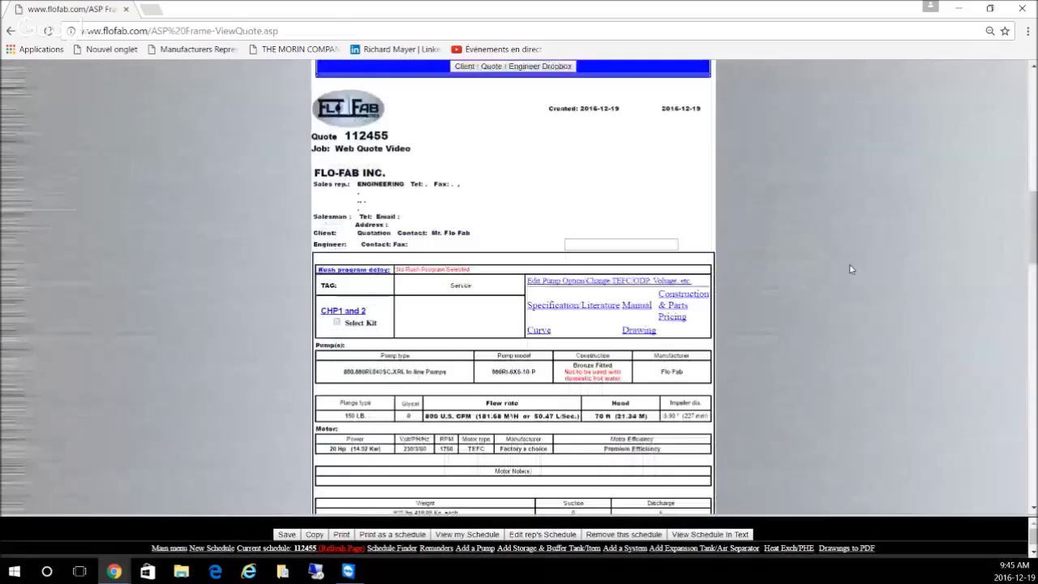
{"action": "scroll", "coordinate": [849, 268], "scroll_direction": "down", "scroll_amount": 3}
{"action": "scroll", "coordinate": [850, 268], "scroll_direction": "down", "scroll_amount": 4}
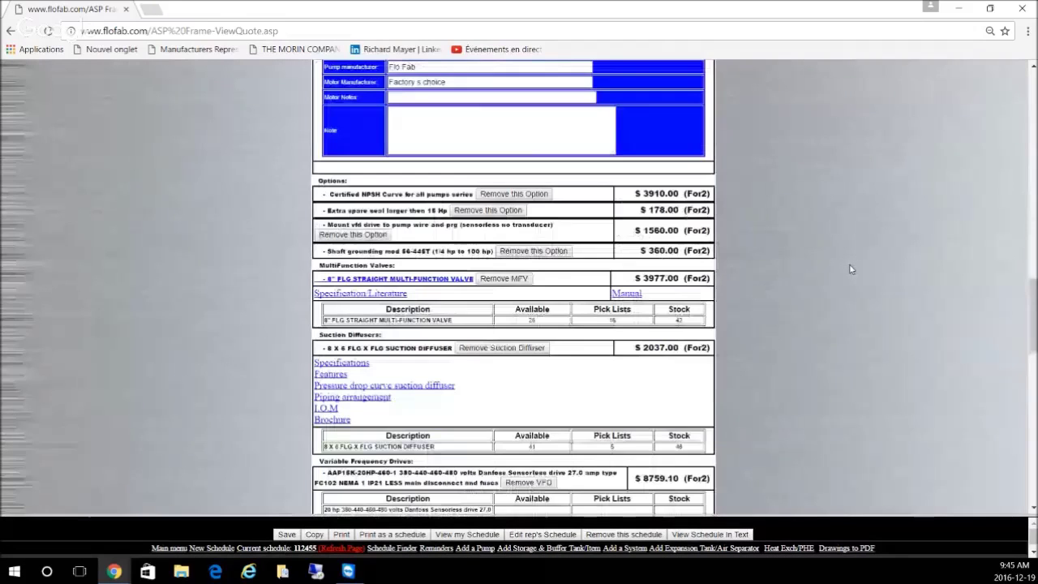
{"action": "scroll", "coordinate": [850, 268], "scroll_direction": "down", "scroll_amount": 4}
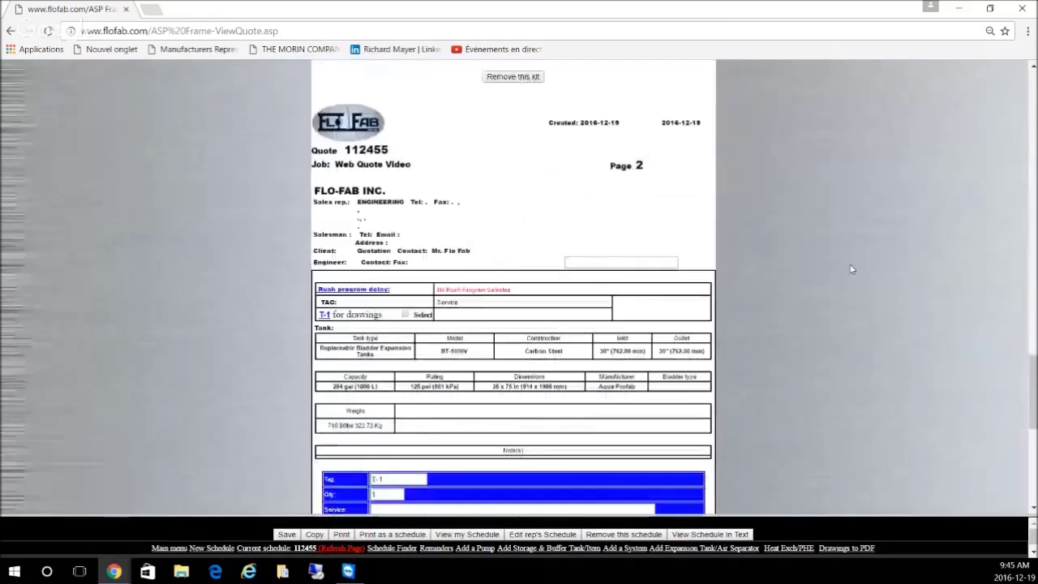
{"action": "scroll", "coordinate": [851, 269], "scroll_direction": "down", "scroll_amount": 5}
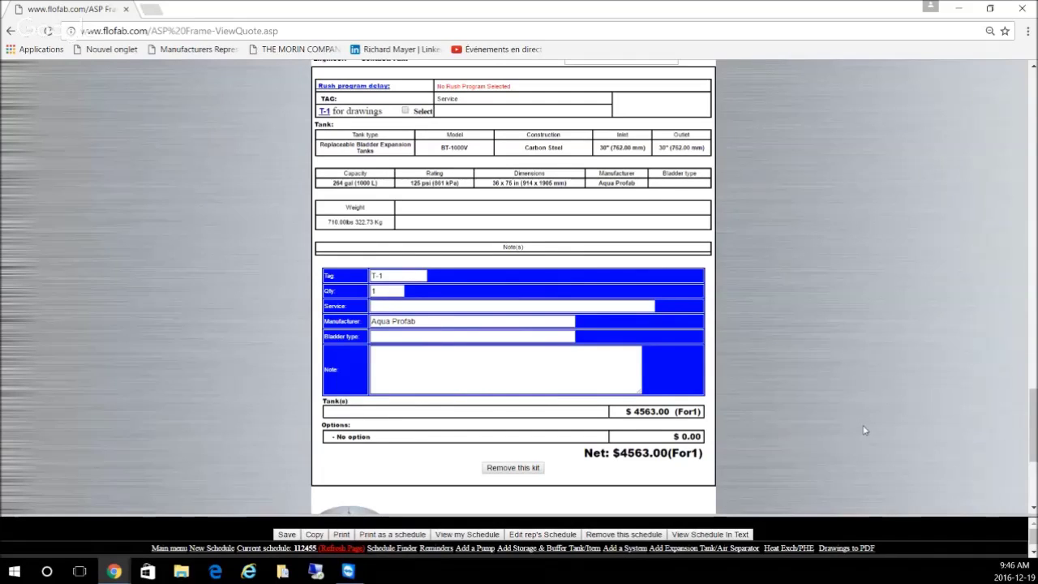
{"action": "scroll", "coordinate": [864, 430], "scroll_direction": "down", "scroll_amount": 2}
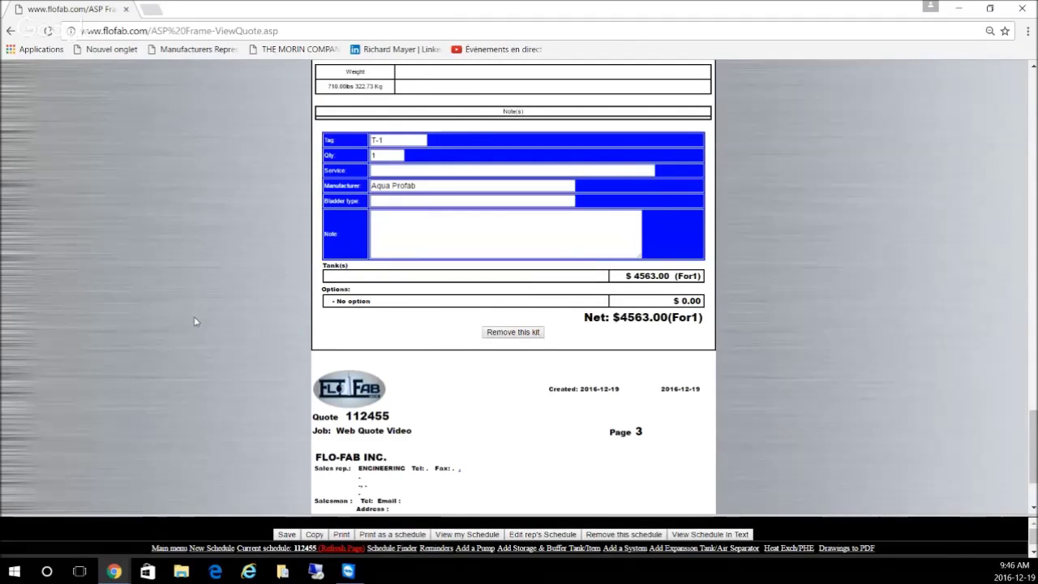
{"action": "scroll", "coordinate": [194, 321], "scroll_direction": "up", "scroll_amount": 1}
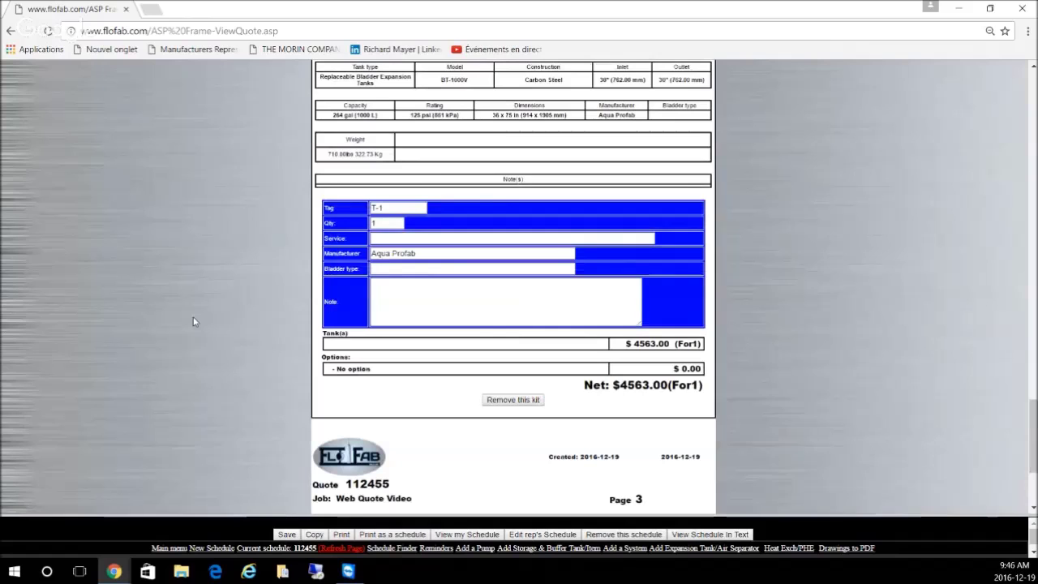
{"action": "scroll", "coordinate": [166, 328], "scroll_direction": "down", "scroll_amount": 1}
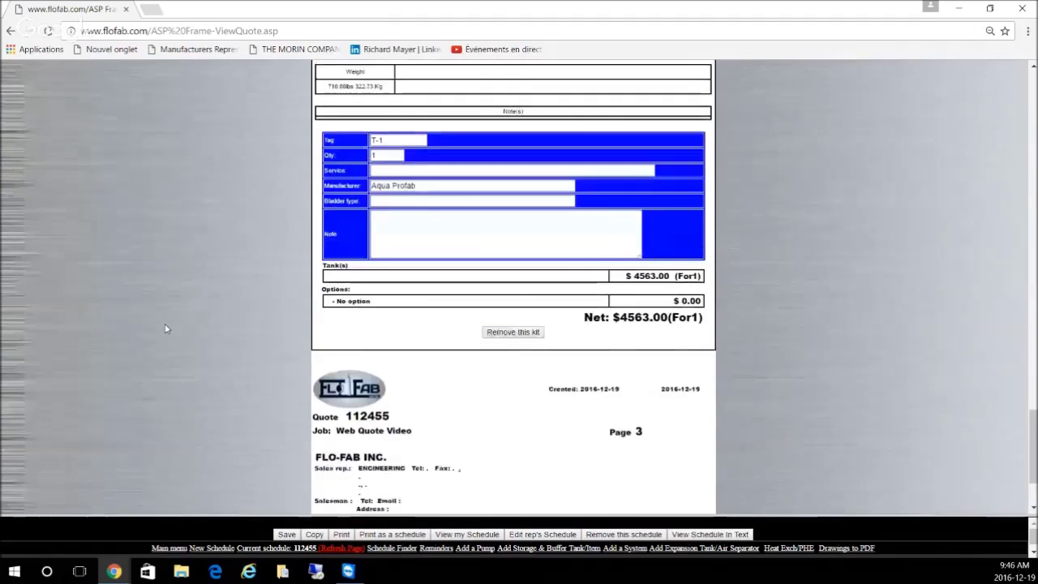
{"action": "scroll", "coordinate": [166, 329], "scroll_direction": "down", "scroll_amount": 2}
{"action": "scroll", "coordinate": [169, 333], "scroll_direction": "up", "scroll_amount": 2}
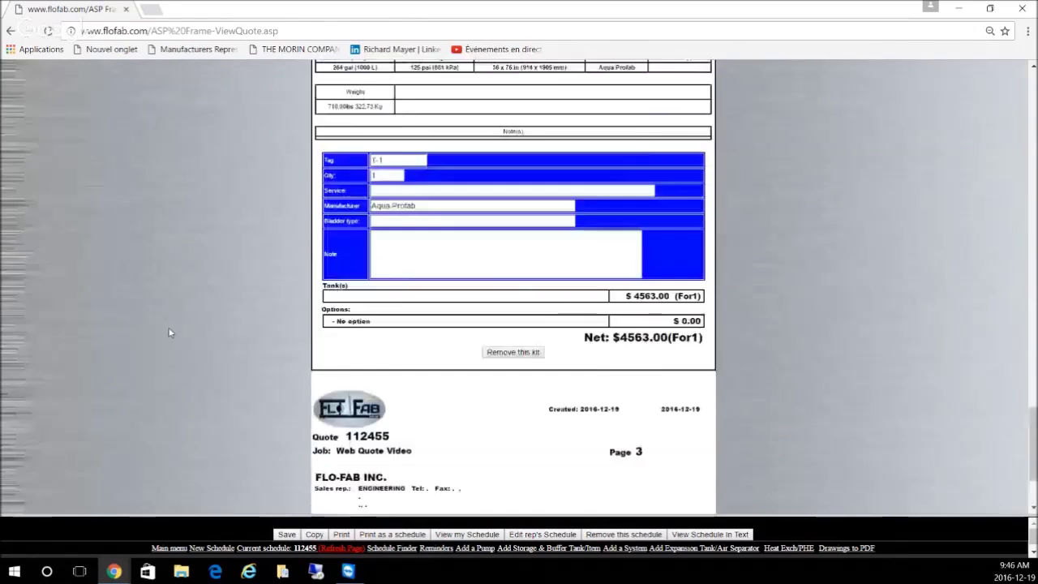
{"action": "scroll", "coordinate": [170, 332], "scroll_direction": "up", "scroll_amount": 1}
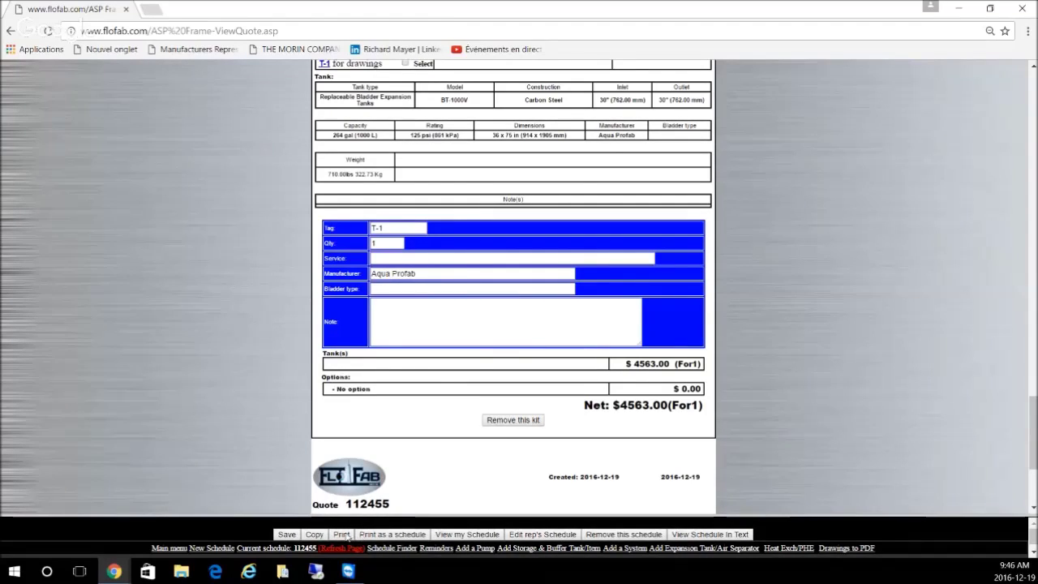
{"action": "left_click", "coordinate": [343, 535]}
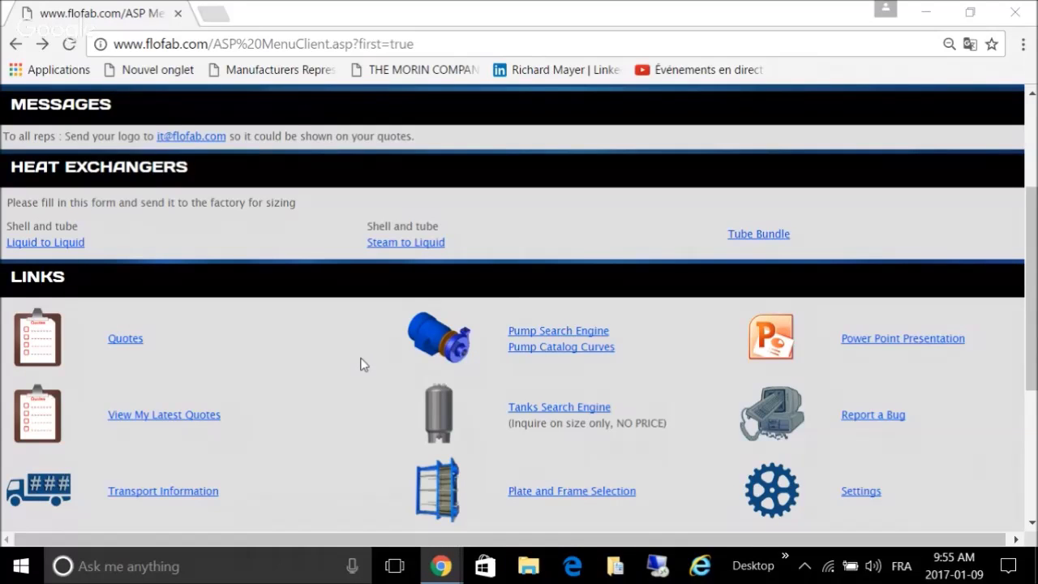
Step: Go from the main menu's LINKS section to the Quotes finder page
{"action": "scroll", "coordinate": [409, 345], "scroll_direction": "up", "scroll_amount": 1}
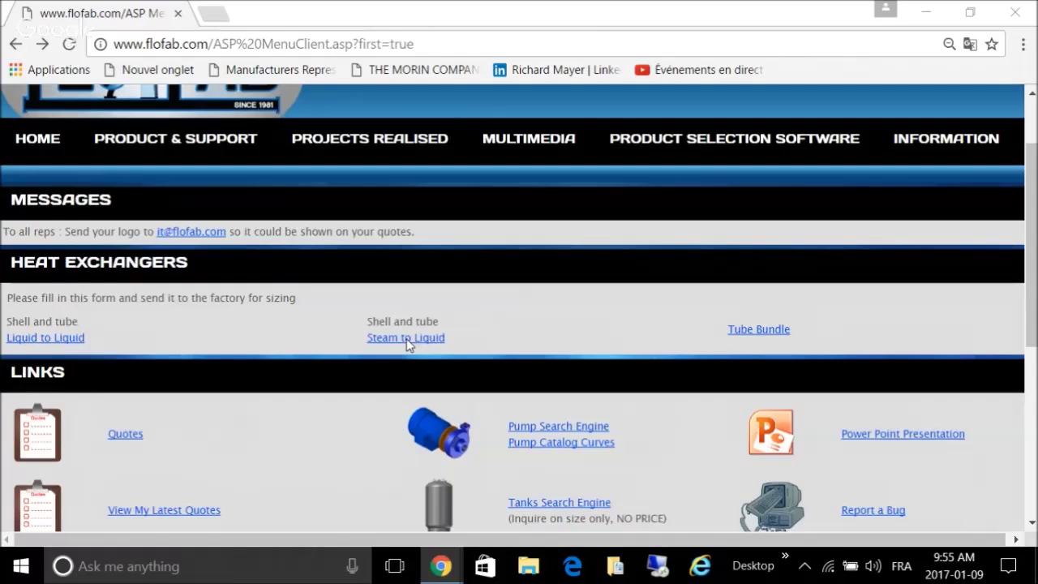
{"action": "scroll", "coordinate": [406, 339], "scroll_direction": "up", "scroll_amount": 1}
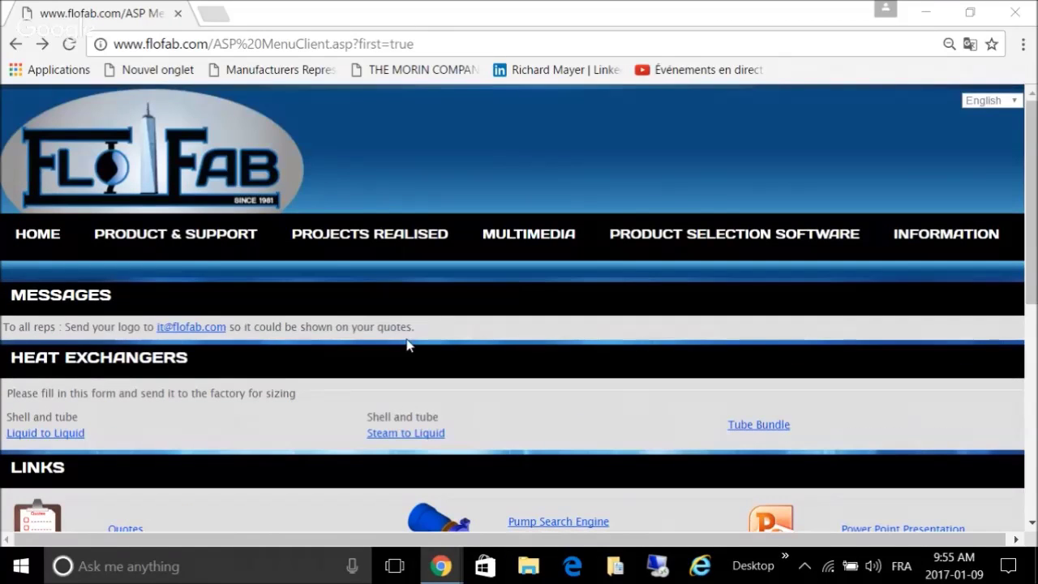
{"action": "scroll", "coordinate": [584, 276], "scroll_direction": "down", "scroll_amount": 2}
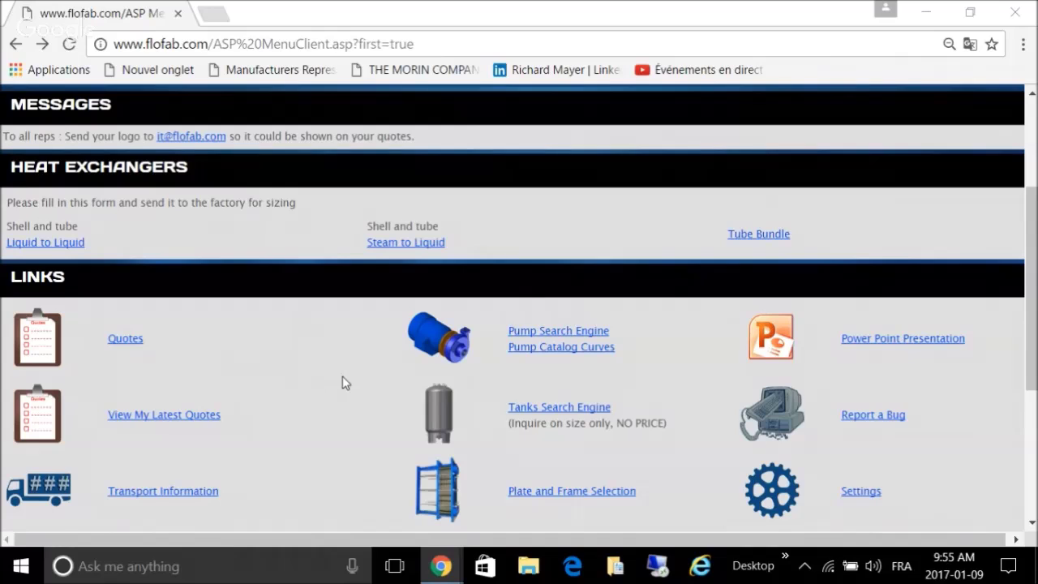
{"action": "scroll", "coordinate": [342, 383], "scroll_direction": "down", "scroll_amount": 1}
{"action": "scroll", "coordinate": [230, 296], "scroll_direction": "down", "scroll_amount": 1}
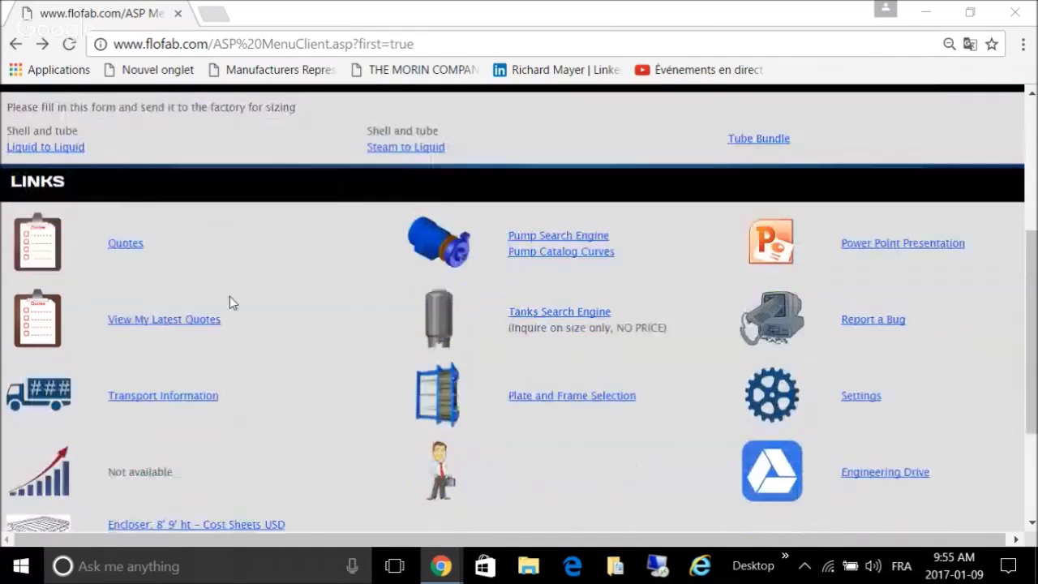
{"action": "left_click", "coordinate": [126, 245]}
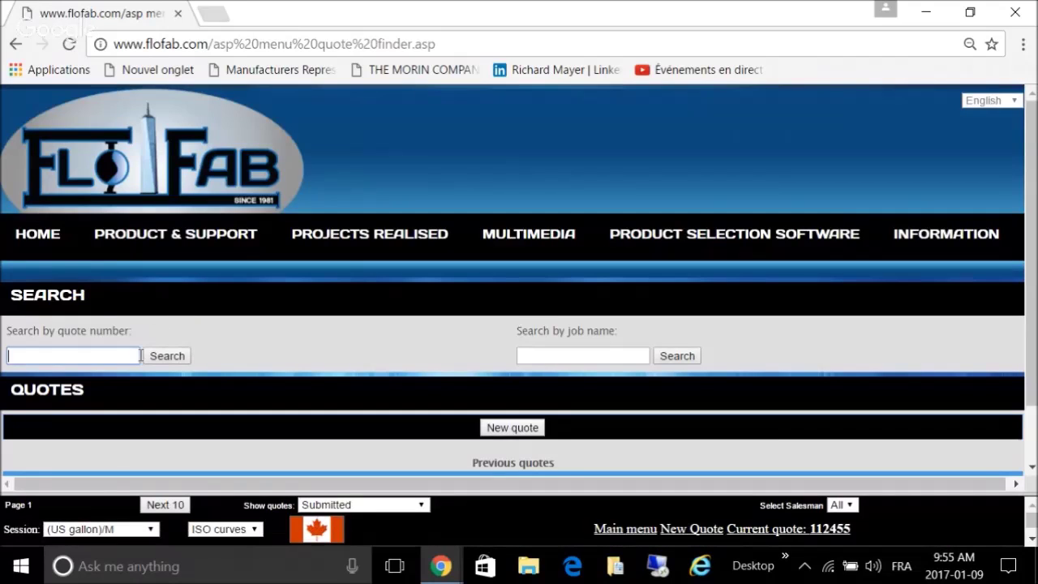
Step: Search for quote number 112455, open it, and scroll to its CHP1 and 2 pump entry
{"action": "type", "text": "112455"}
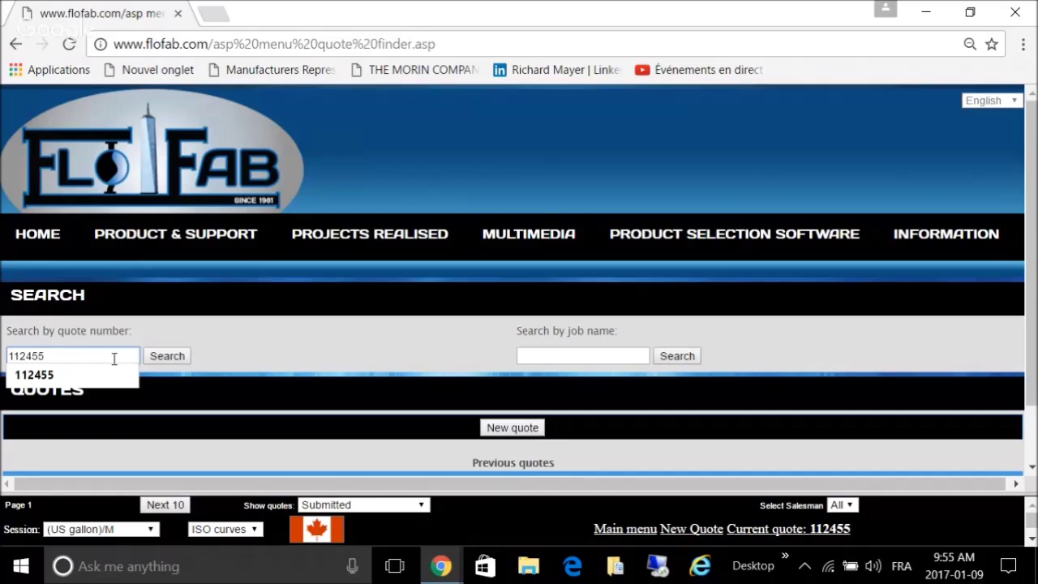
{"action": "left_click", "coordinate": [187, 358]}
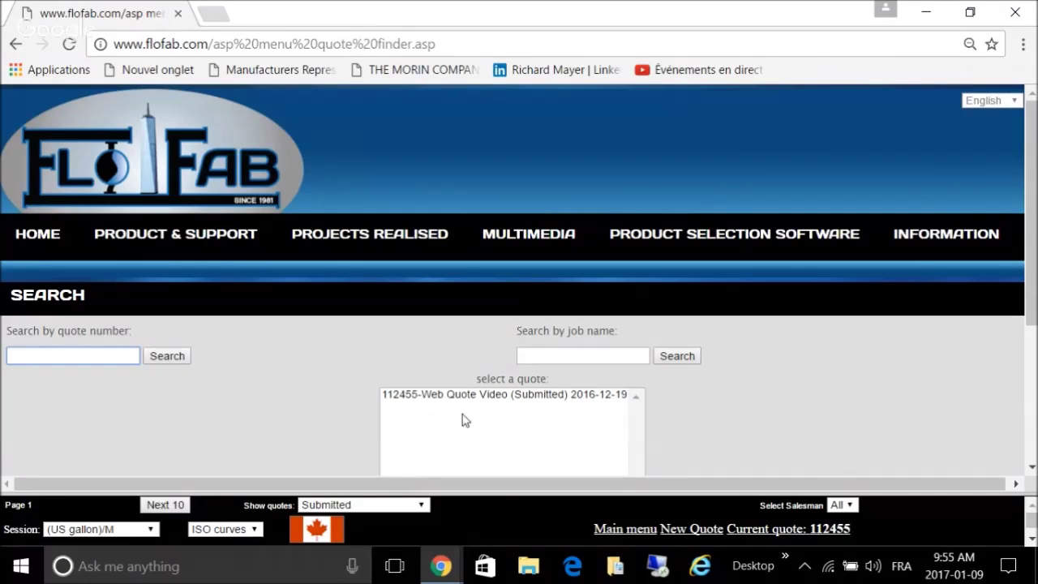
{"action": "left_click", "coordinate": [459, 401]}
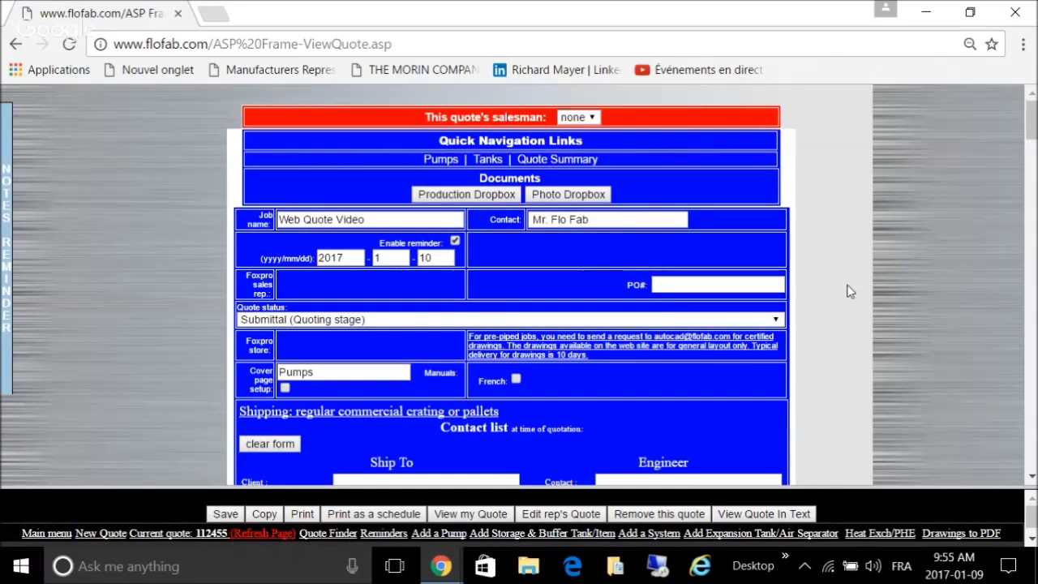
{"action": "scroll", "coordinate": [849, 291], "scroll_direction": "down", "scroll_amount": 1}
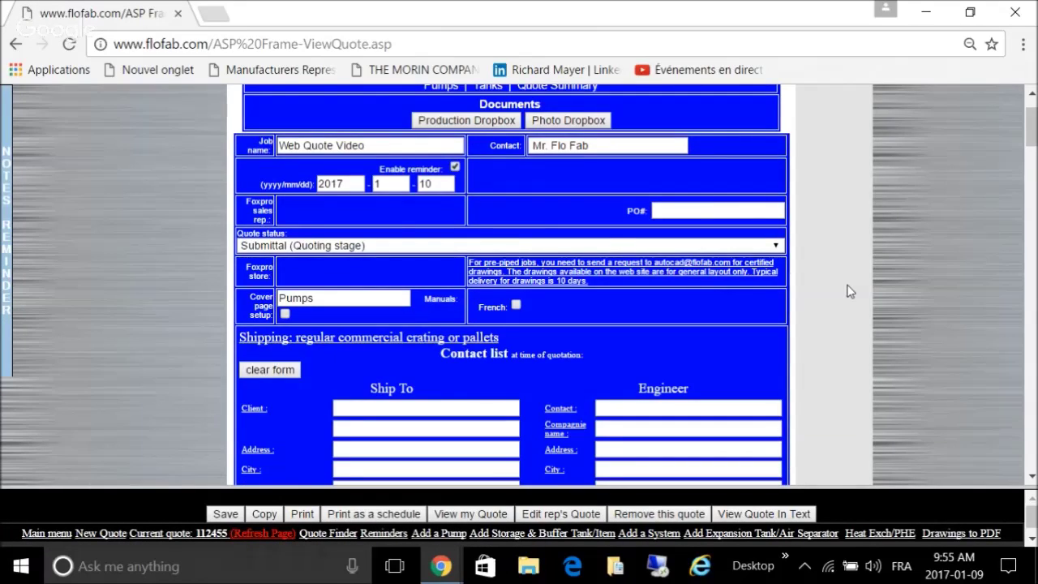
{"action": "scroll", "coordinate": [849, 292], "scroll_direction": "down", "scroll_amount": 4}
{"action": "scroll", "coordinate": [849, 295], "scroll_direction": "down", "scroll_amount": 5}
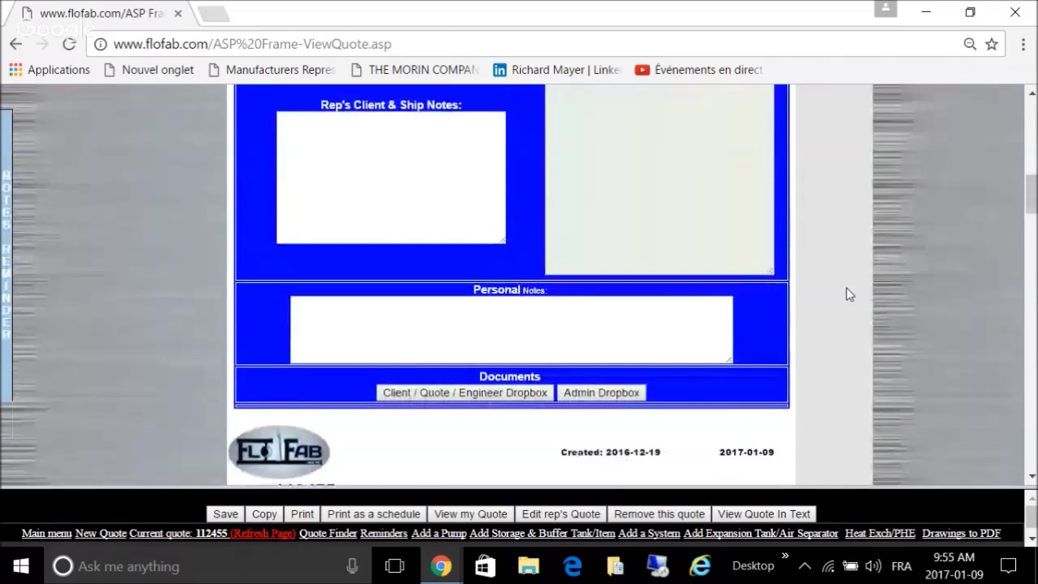
{"action": "scroll", "coordinate": [849, 295], "scroll_direction": "down", "scroll_amount": 3}
{"action": "scroll", "coordinate": [849, 294], "scroll_direction": "down", "scroll_amount": 8}
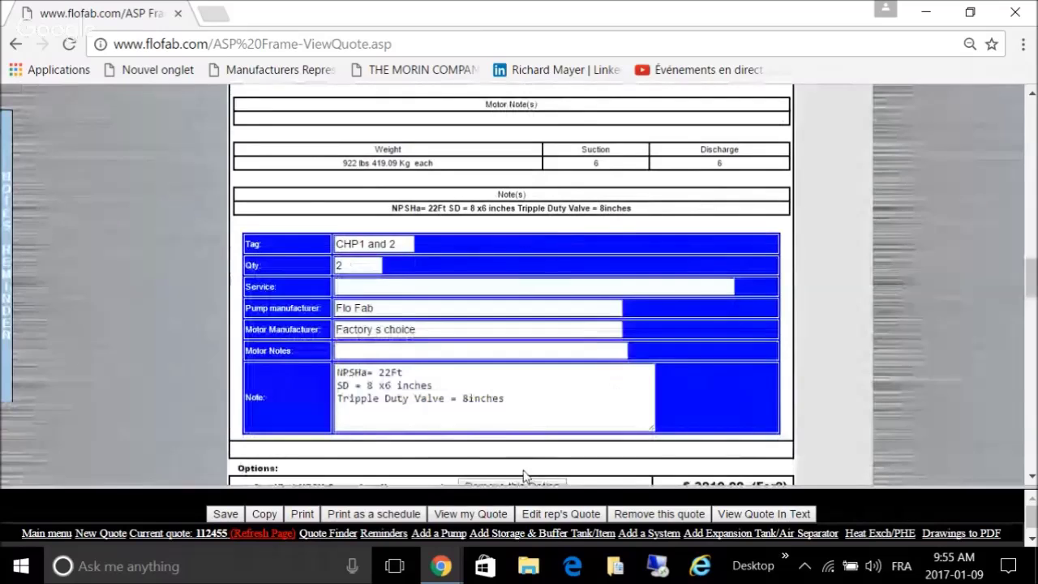
Step: Start a new XRI in-line pump search with flow rate 1100 and head 110
{"action": "left_click", "coordinate": [452, 535]}
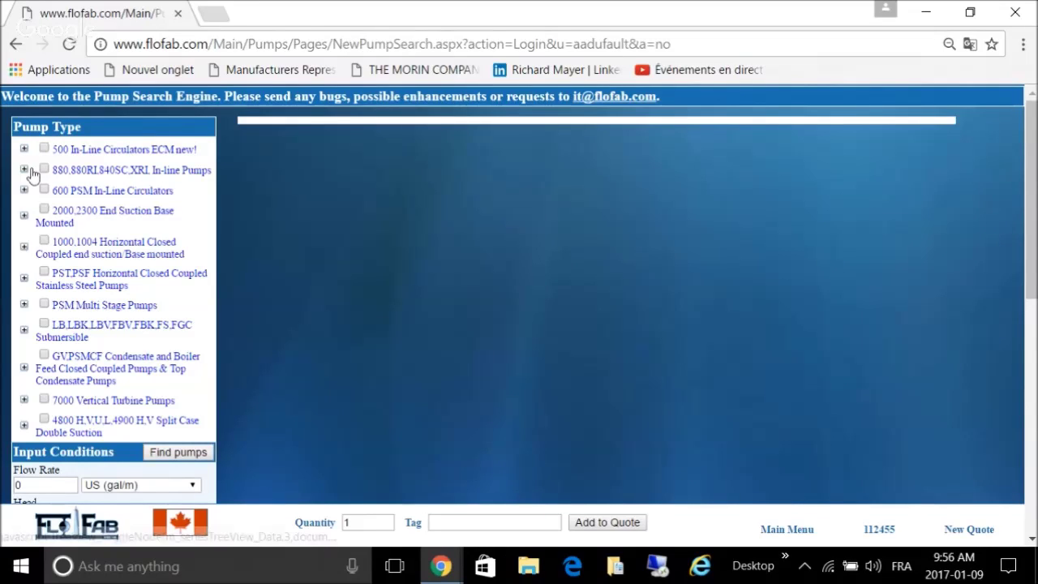
{"action": "left_click", "coordinate": [24, 170]}
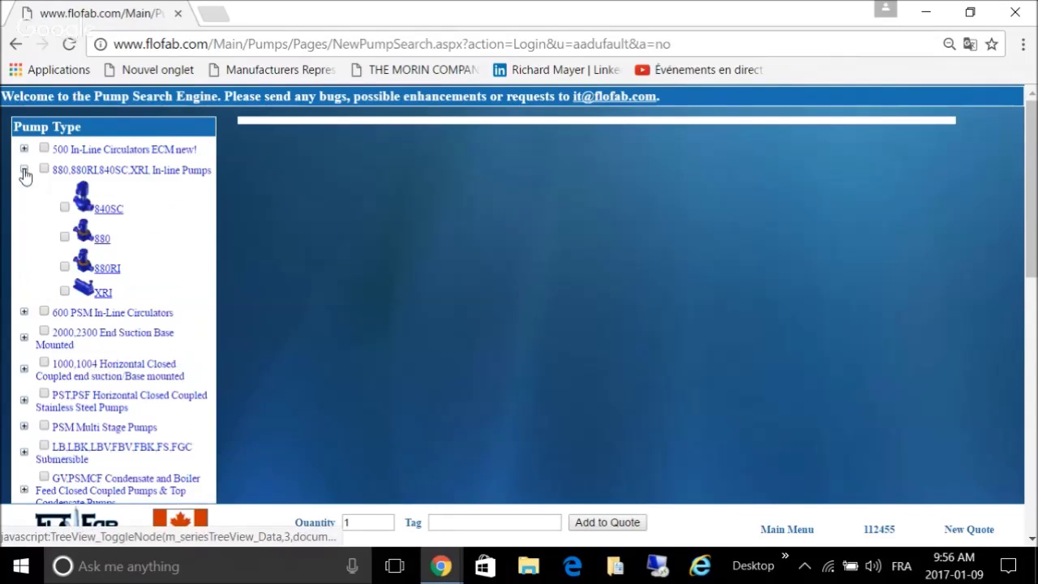
{"action": "left_click", "coordinate": [65, 290]}
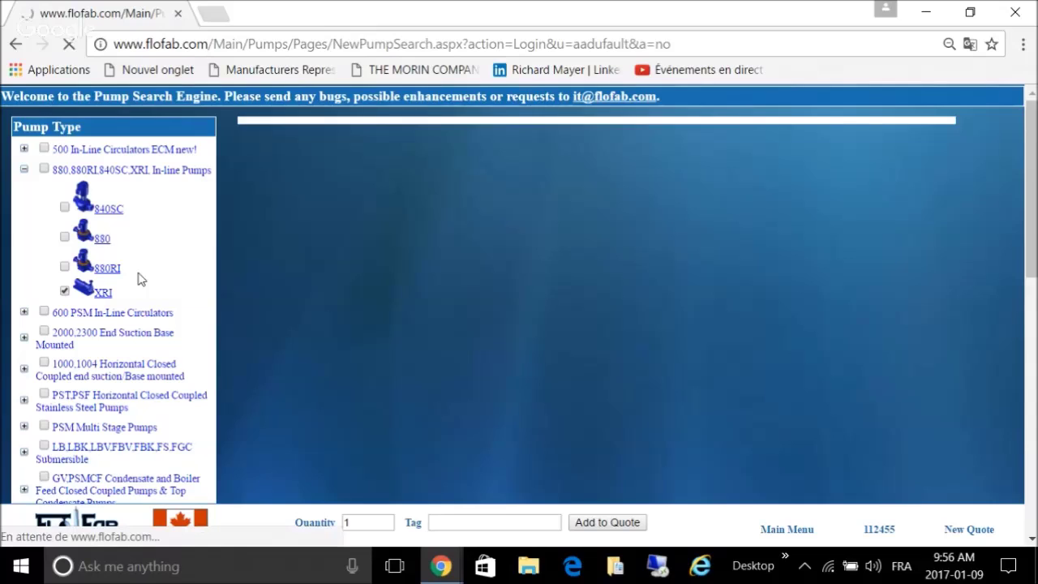
{"action": "scroll", "coordinate": [139, 276], "scroll_direction": "down", "scroll_amount": 1}
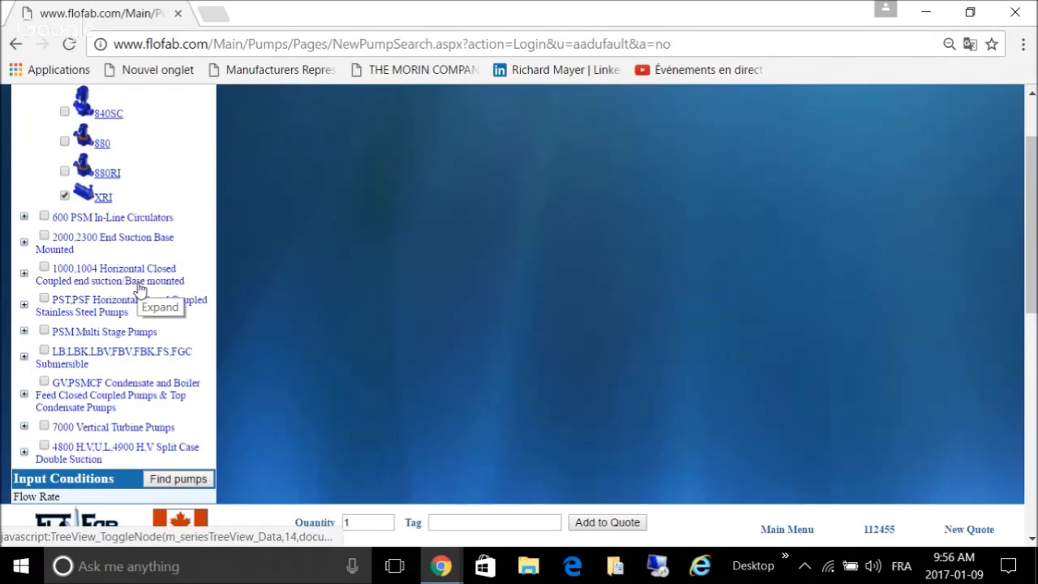
{"action": "scroll", "coordinate": [138, 293], "scroll_direction": "up", "scroll_amount": 1}
{"action": "scroll", "coordinate": [138, 292], "scroll_direction": "down", "scroll_amount": 3}
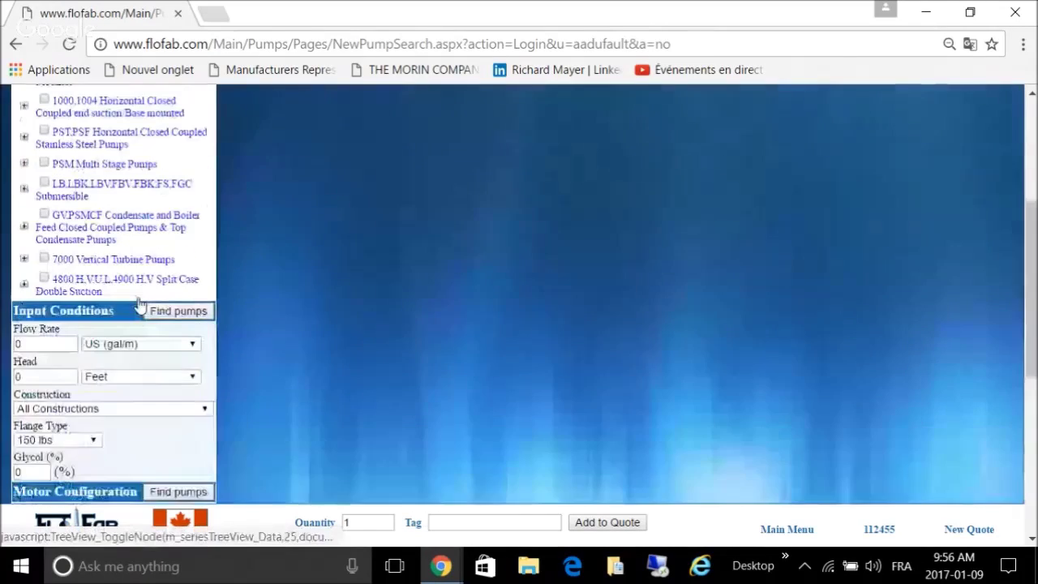
{"action": "scroll", "coordinate": [139, 305], "scroll_direction": "down", "scroll_amount": 1}
{"action": "left_click_drag", "start_coordinate": [62, 318], "coordinate": [28, 300]}
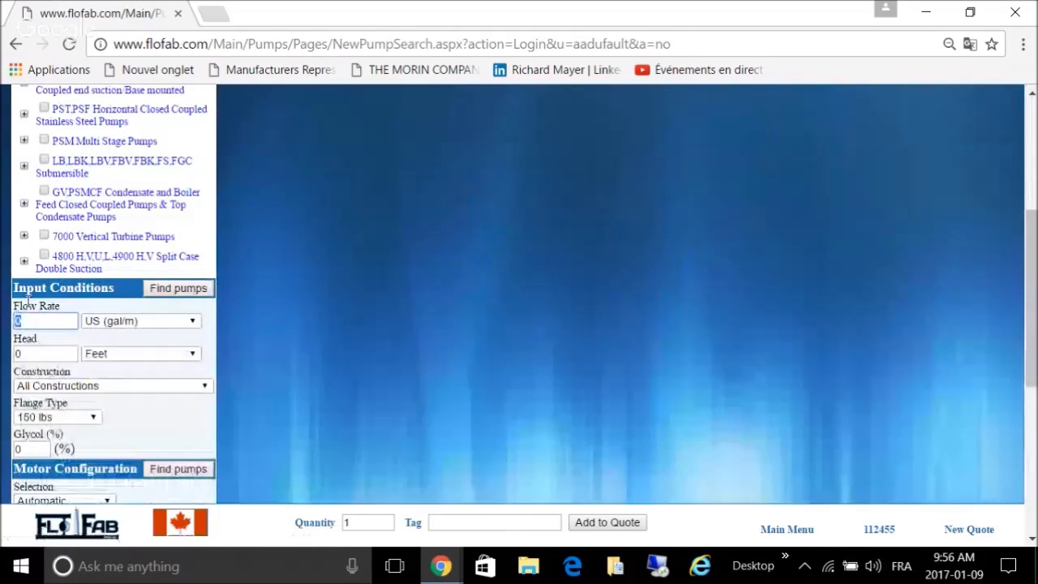
{"action": "type", "text": "1100"}
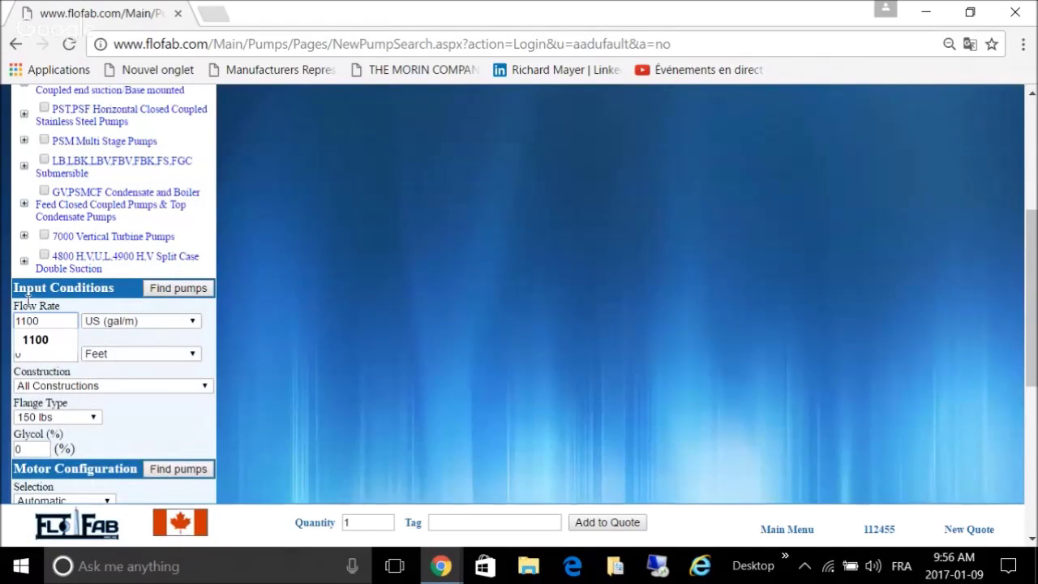
{"action": "left_click", "coordinate": [186, 373]}
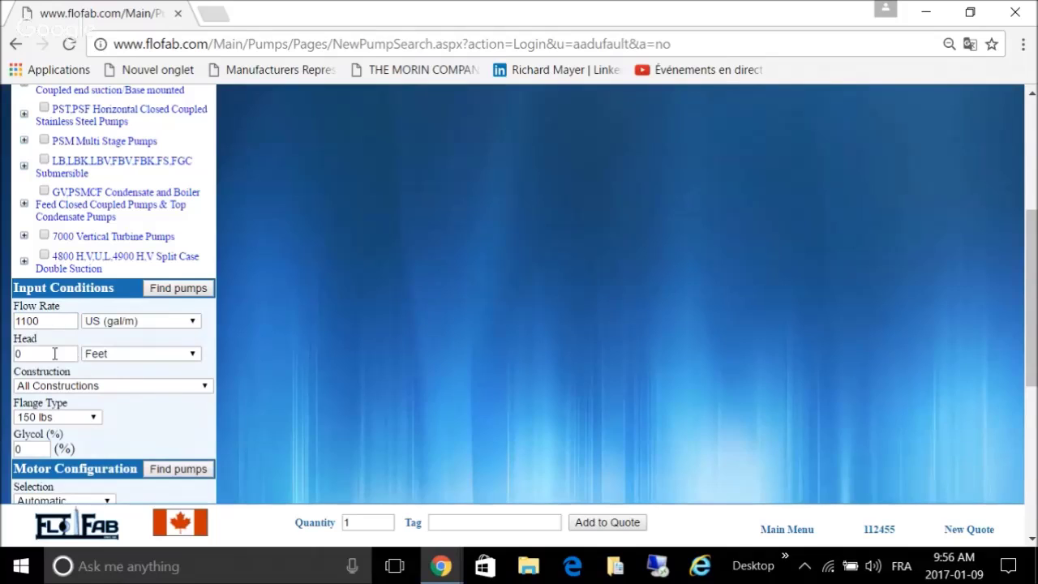
{"action": "left_click_drag", "start_coordinate": [55, 354], "coordinate": [2, 355]}
{"action": "type", "text": "110"}
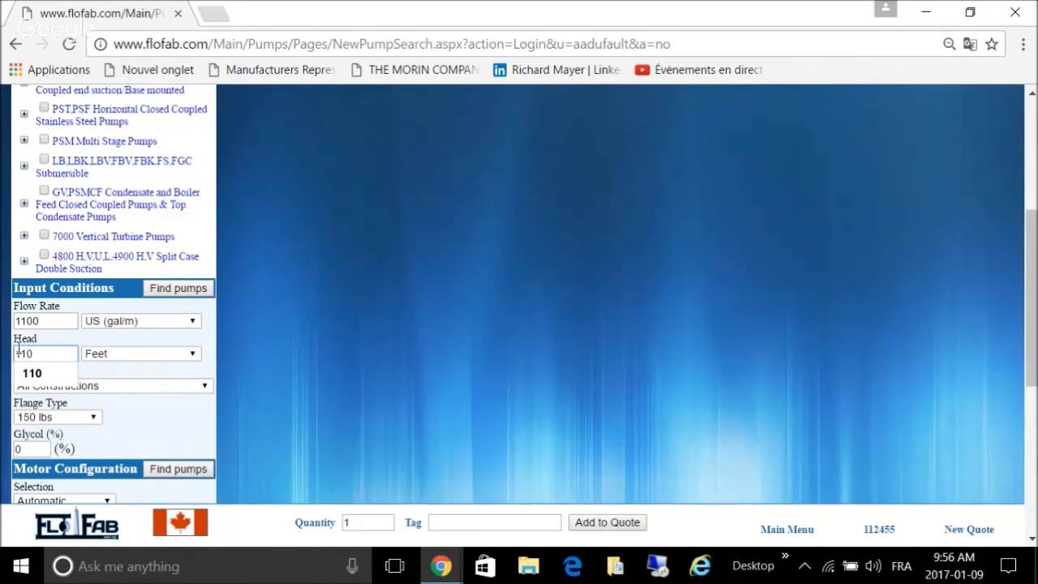
Step: Set construction to Iron Body With S.S. 304 Fitted and motor type to TEFC
{"action": "left_click", "coordinate": [126, 386]}
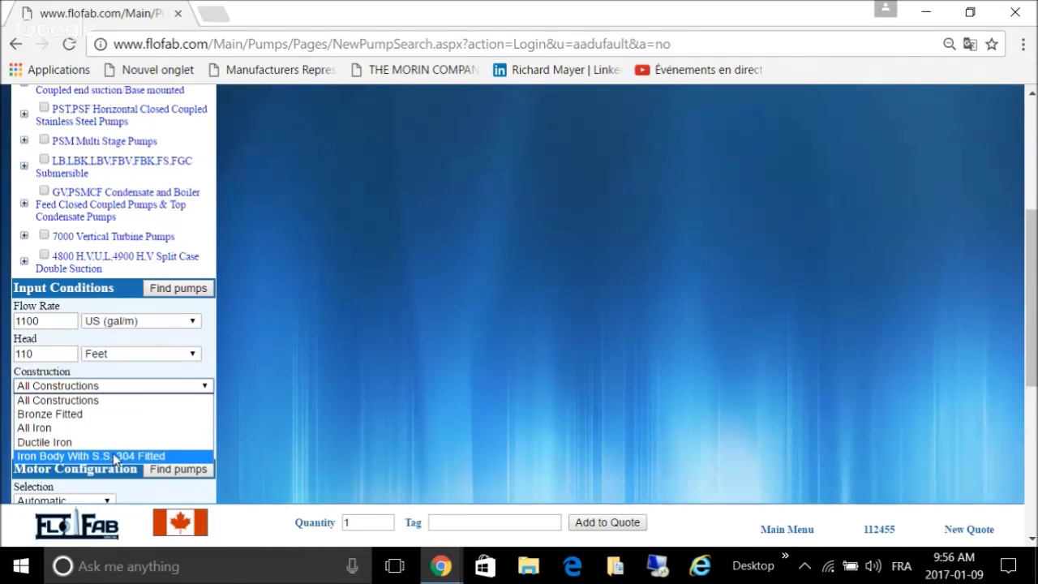
{"action": "left_click", "coordinate": [115, 457]}
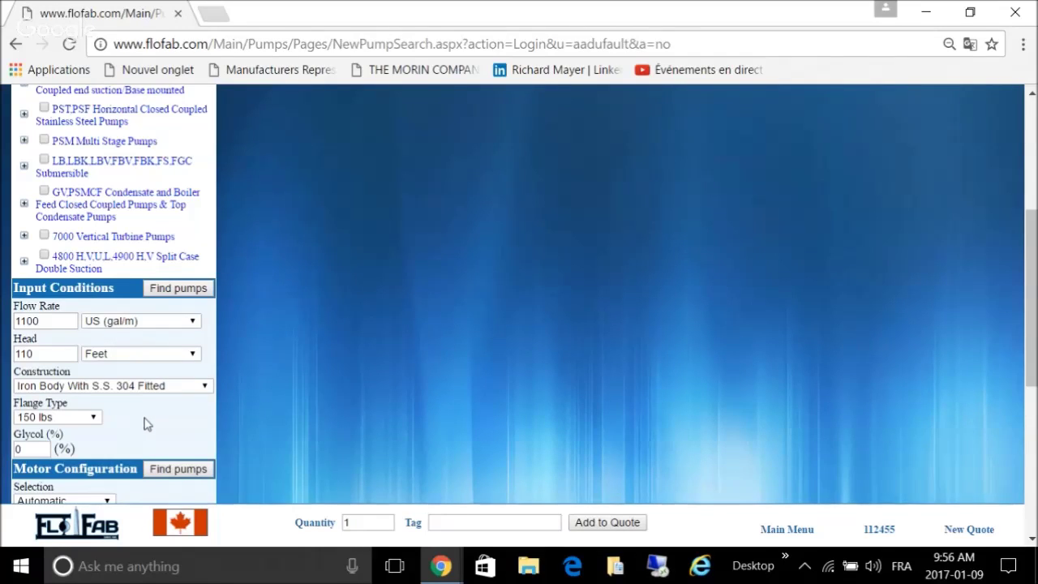
{"action": "scroll", "coordinate": [144, 424], "scroll_direction": "down", "scroll_amount": 1}
{"action": "scroll", "coordinate": [166, 434], "scroll_direction": "down", "scroll_amount": 2}
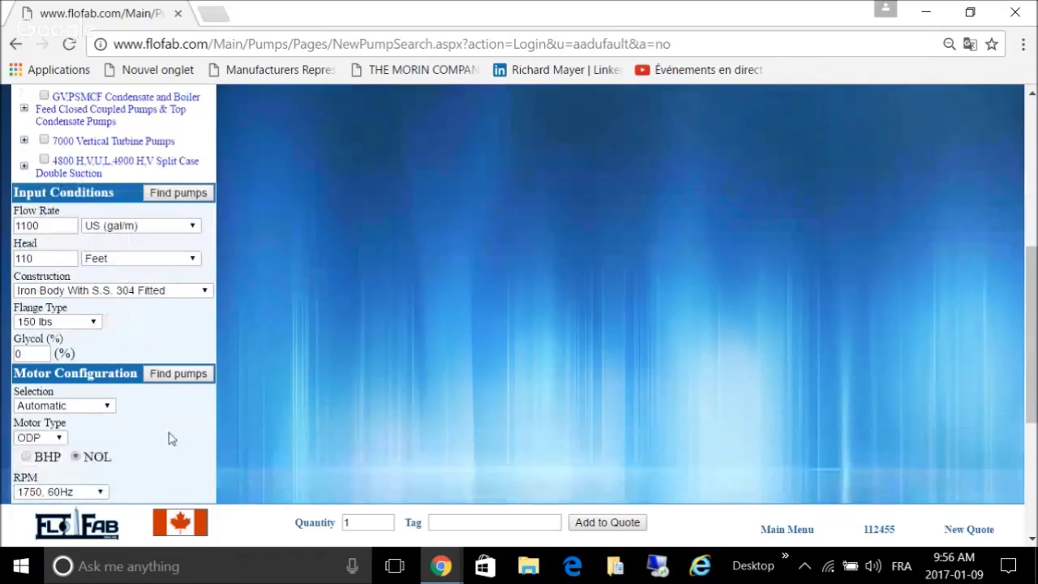
{"action": "left_click", "coordinate": [49, 440]}
{"action": "left_click", "coordinate": [49, 464]}
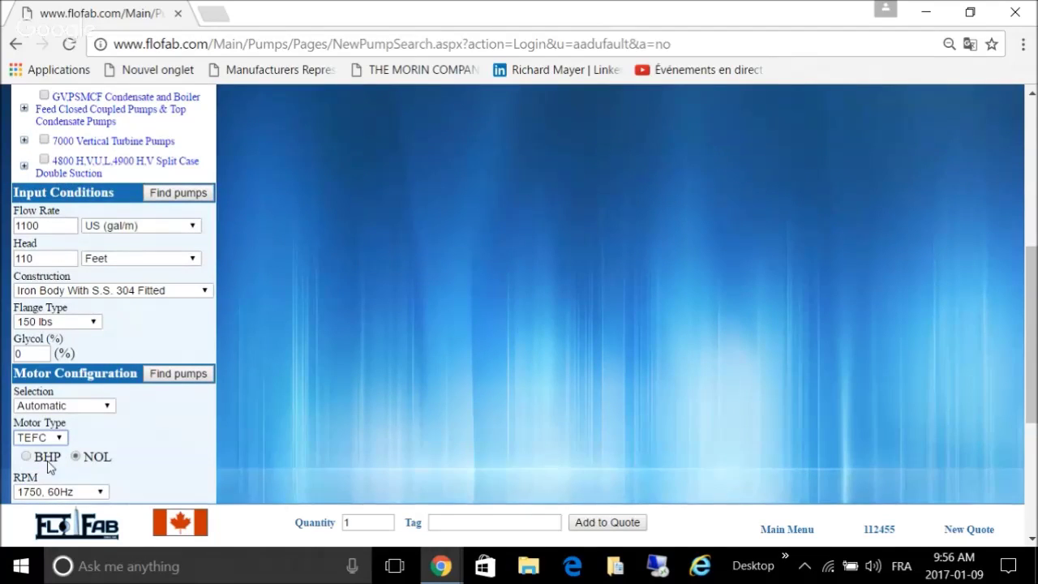
Step: Include a multifunction valve and matching suction diffusers, then run the pump search
{"action": "scroll", "coordinate": [158, 424], "scroll_direction": "down", "scroll_amount": 1}
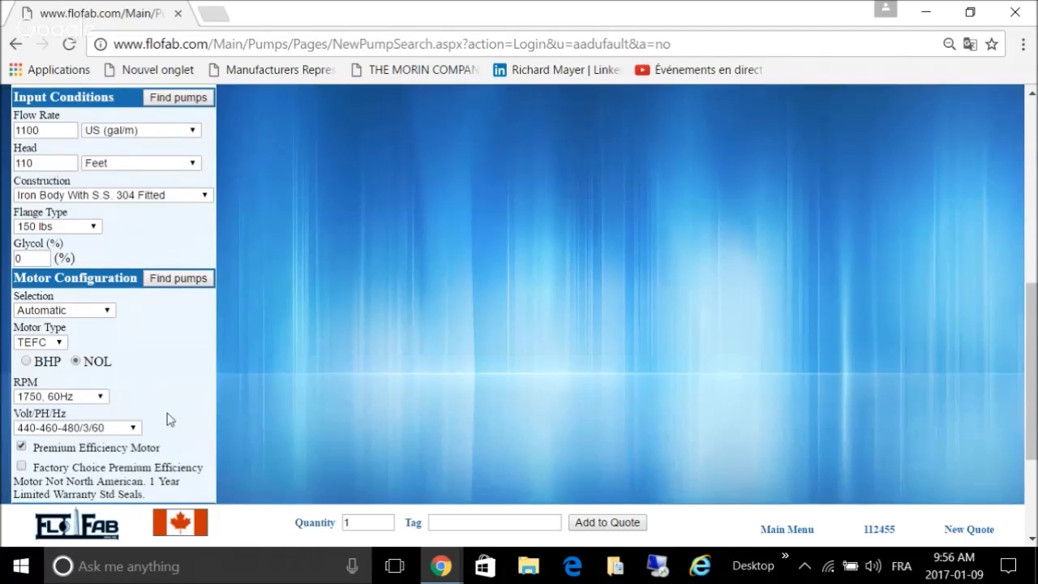
{"action": "scroll", "coordinate": [149, 412], "scroll_direction": "down", "scroll_amount": 1}
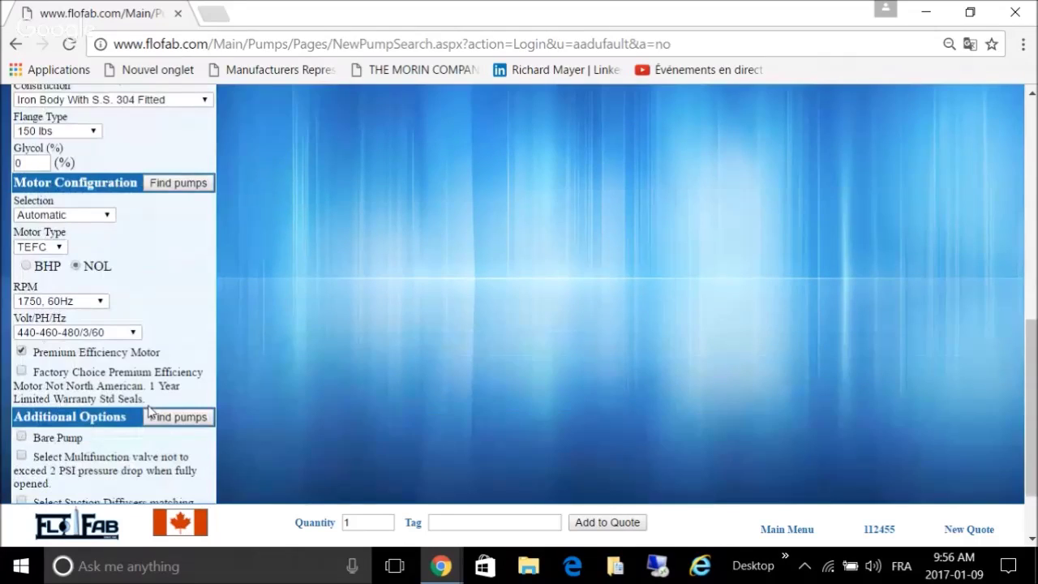
{"action": "scroll", "coordinate": [148, 412], "scroll_direction": "down", "scroll_amount": 1}
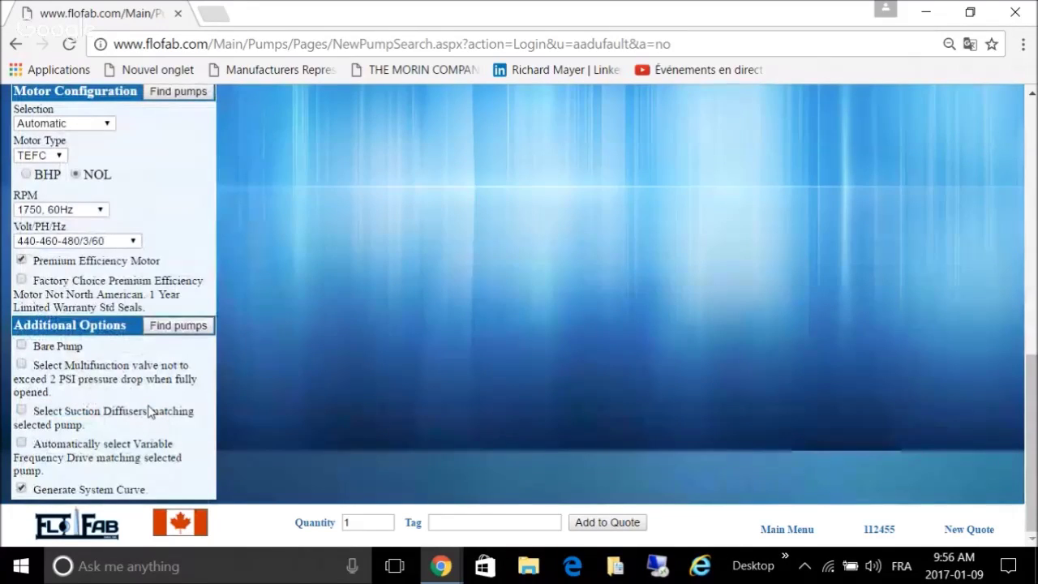
{"action": "left_click", "coordinate": [21, 365]}
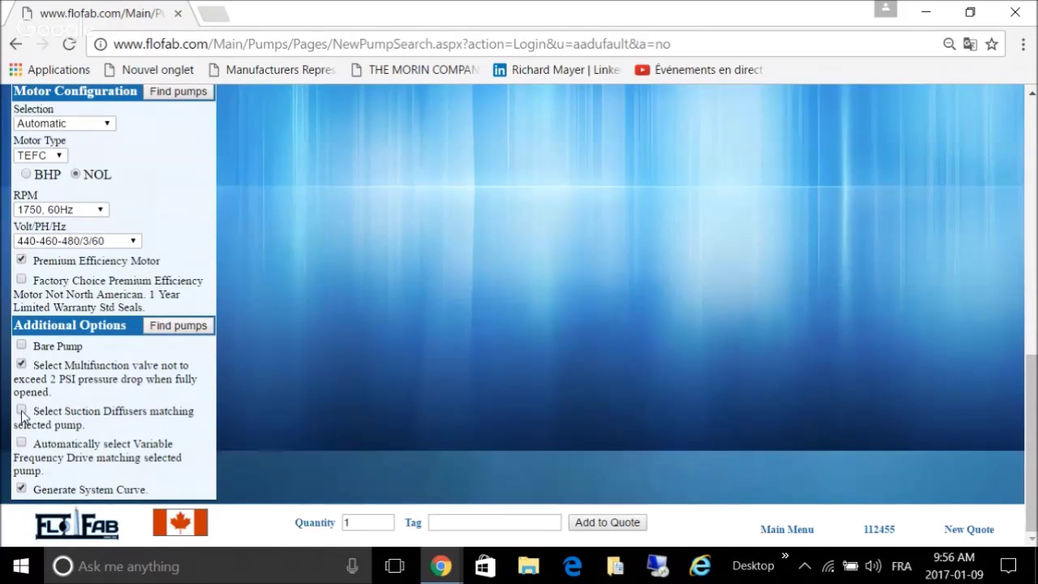
{"action": "left_click", "coordinate": [22, 411]}
{"action": "left_click", "coordinate": [175, 326]}
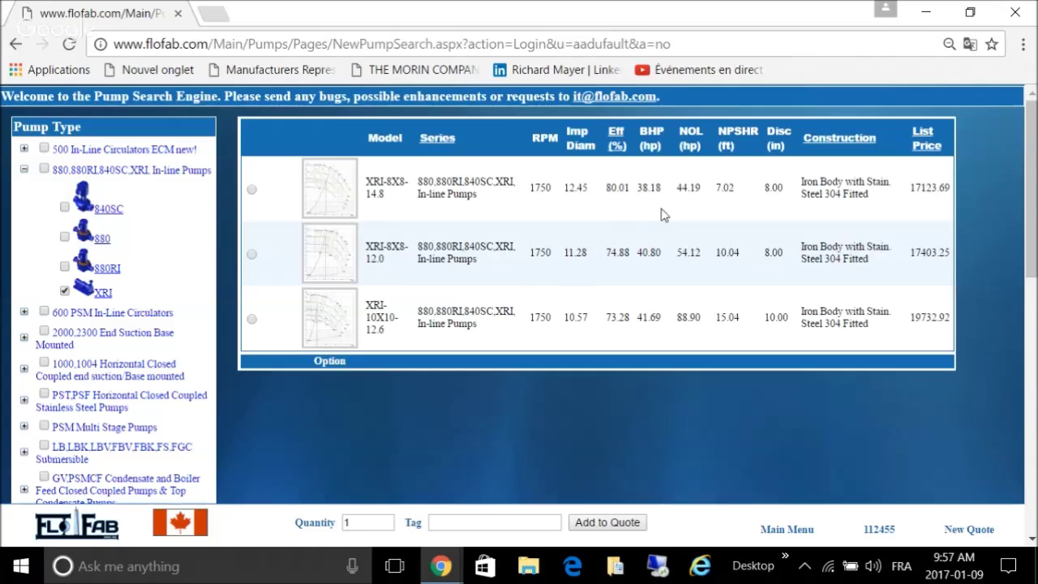
Step: Select the XRI-8X8-14.8 pump from the search results
{"action": "mouse_move", "coordinate": [340, 194]}
{"action": "left_click", "coordinate": [252, 190]}
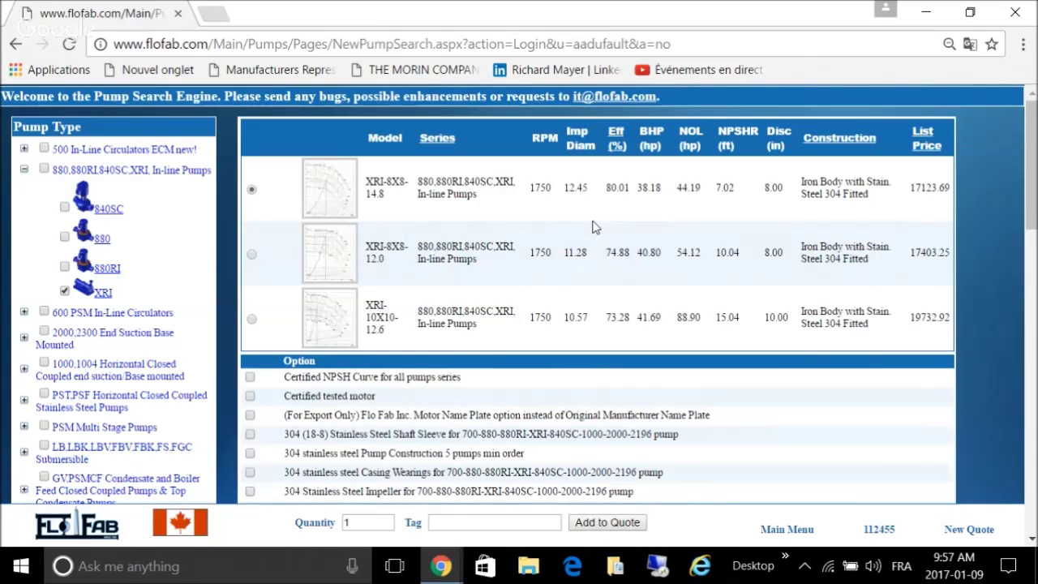
{"action": "scroll", "coordinate": [592, 227], "scroll_direction": "down", "scroll_amount": 1}
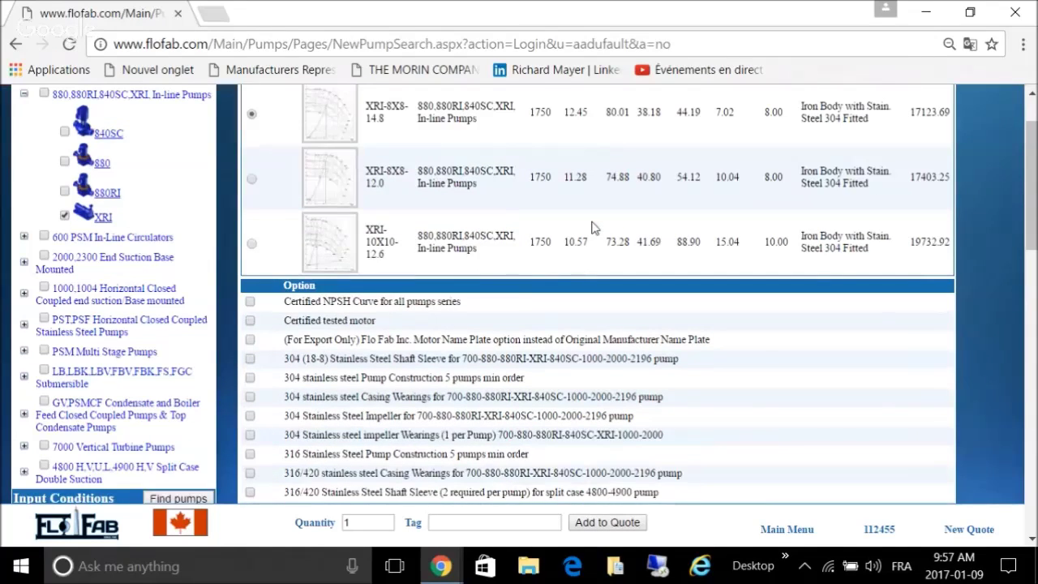
{"action": "scroll", "coordinate": [592, 227], "scroll_direction": "down", "scroll_amount": 2}
{"action": "scroll", "coordinate": [589, 270], "scroll_direction": "down", "scroll_amount": 8}
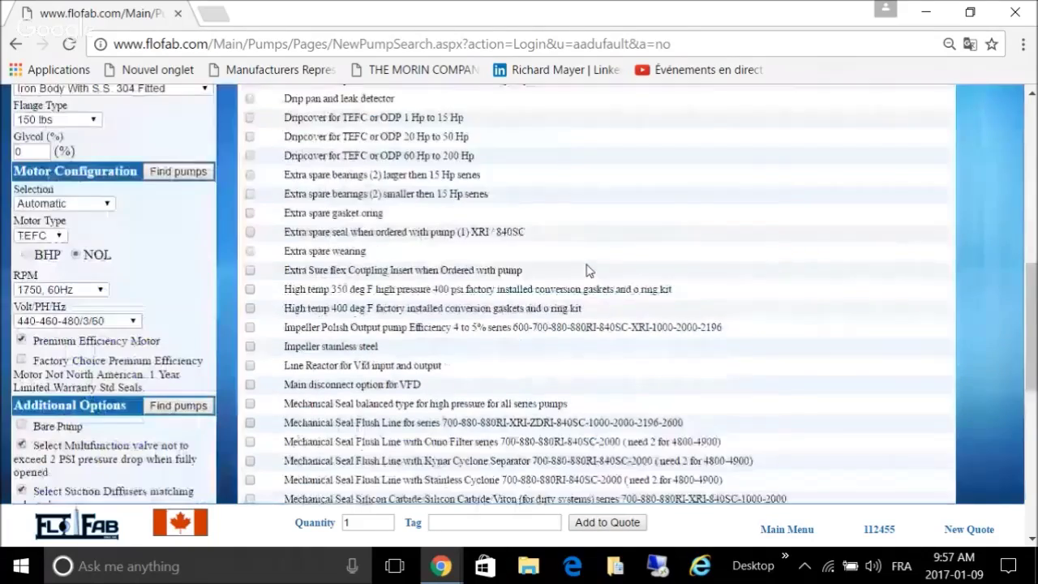
{"action": "scroll", "coordinate": [589, 270], "scroll_direction": "down", "scroll_amount": 3}
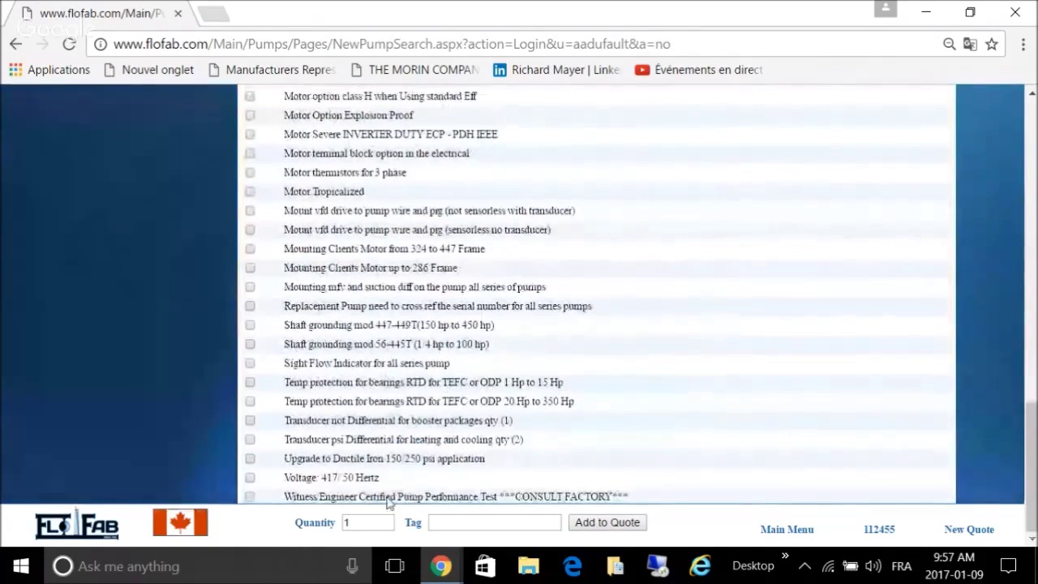
Step: Set quantity 2, tag the pumps 'CTP-1 and 2', and add them to the quote
{"action": "left_click", "coordinate": [378, 521]}
{"action": "key", "text": "BackSpace"}
{"action": "type", "text": "2"}
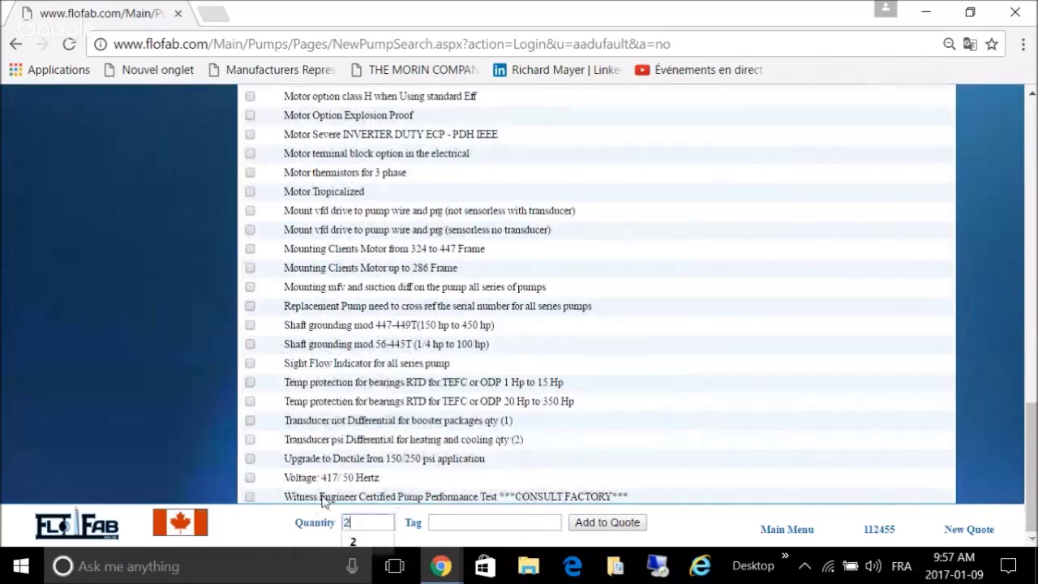
{"action": "left_click", "coordinate": [438, 522]}
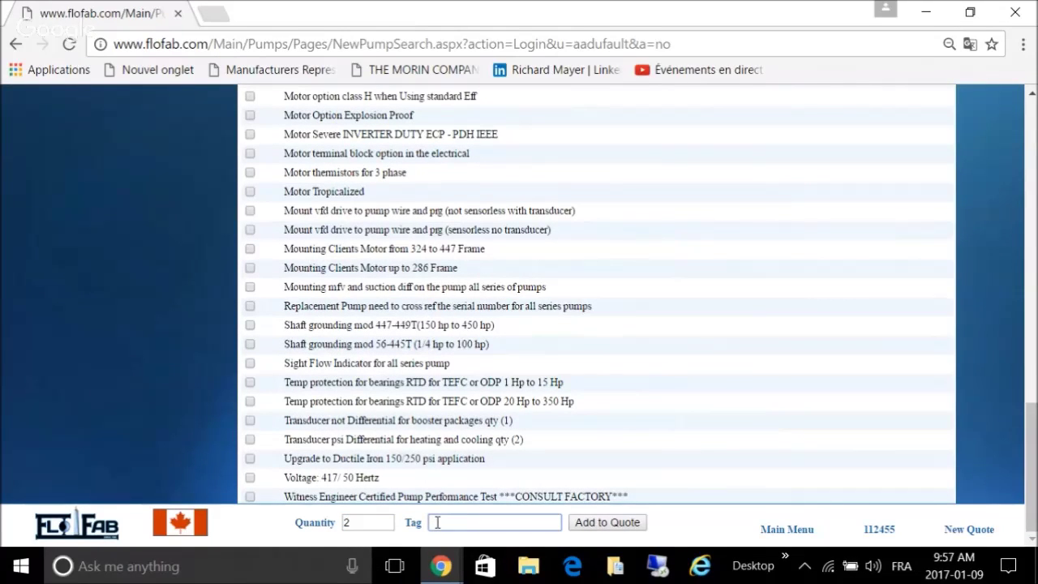
{"action": "type", "text": "CTP"}
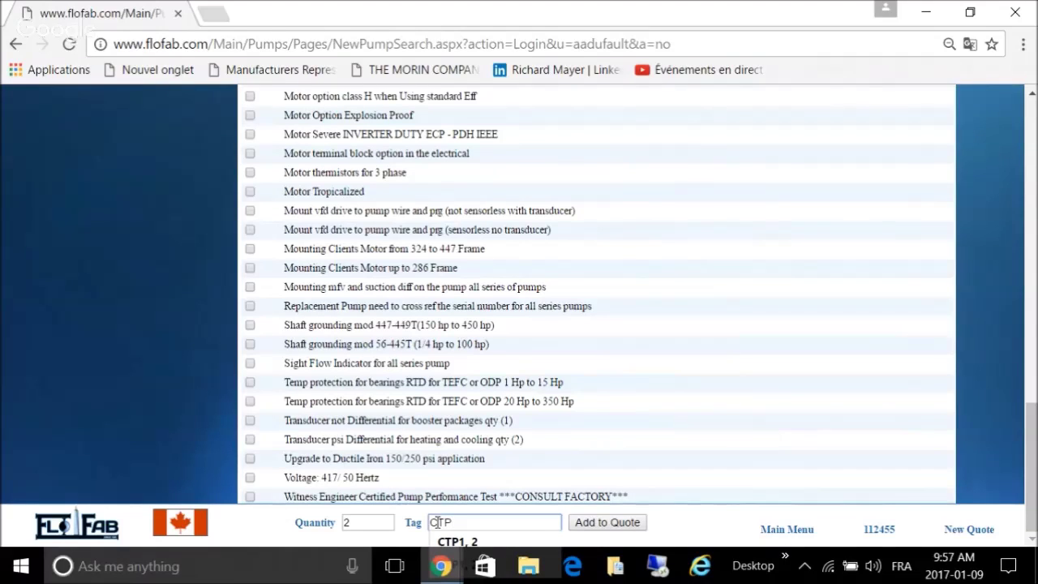
{"action": "type", "text": "-1 "}
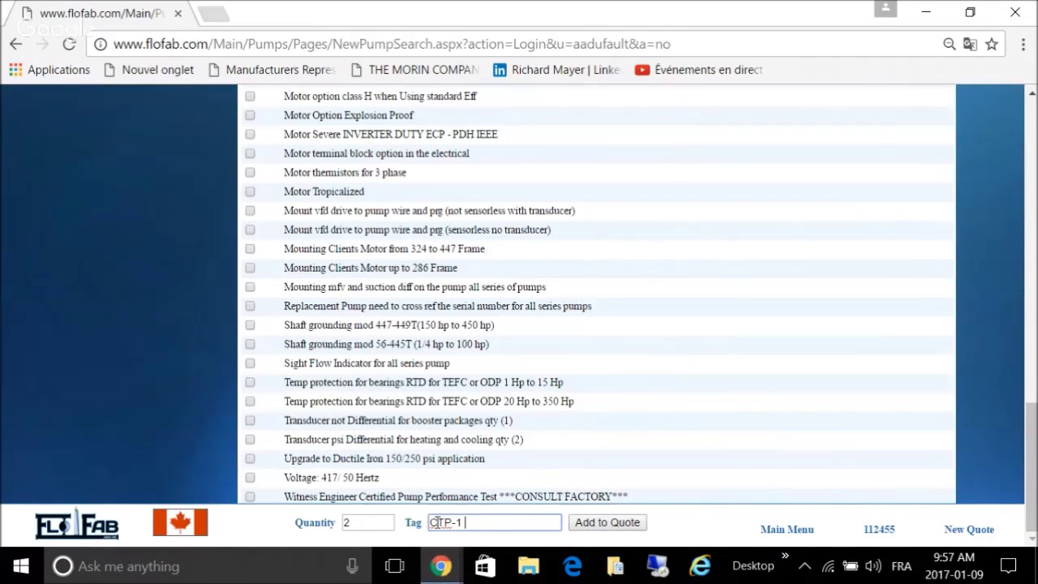
{"action": "type", "text": "anmd"}
{"action": "left_click", "coordinate": [585, 527]}
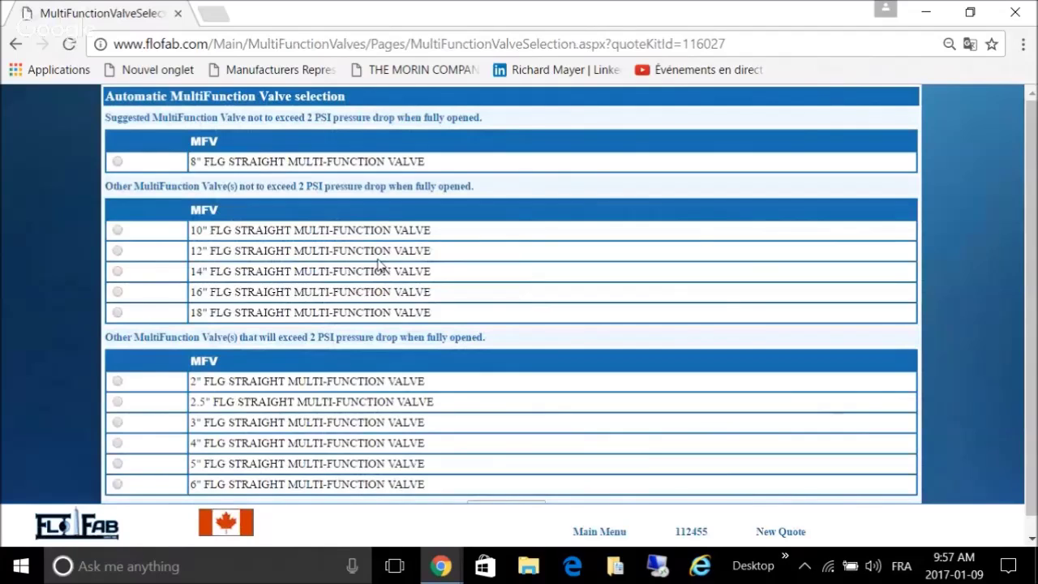
Step: Add the 8" flanged straight multi-function valve to the quote
{"action": "left_click", "coordinate": [117, 162]}
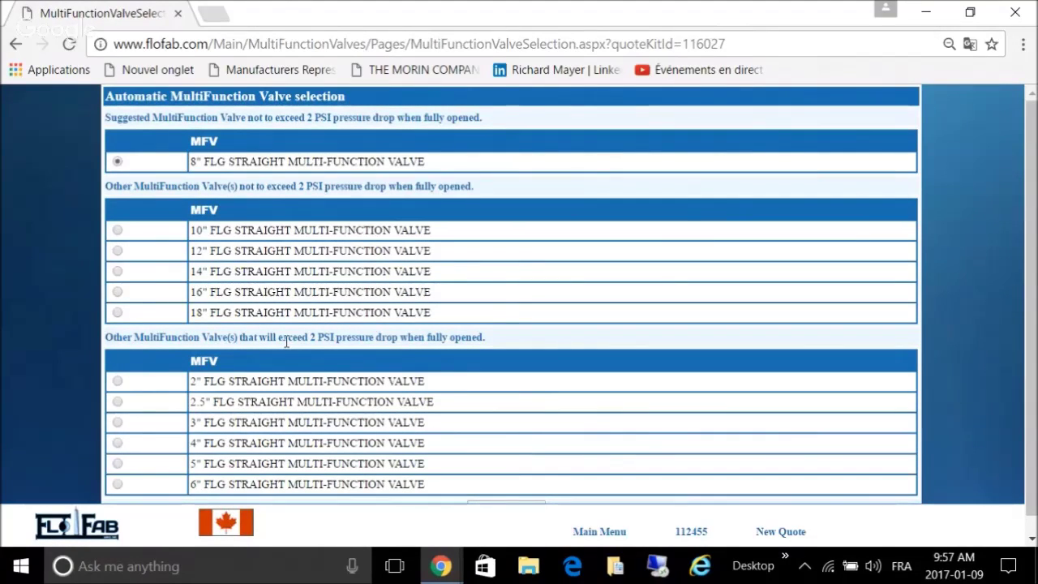
{"action": "scroll", "coordinate": [454, 408], "scroll_direction": "down", "scroll_amount": 1}
{"action": "left_click", "coordinate": [505, 491]}
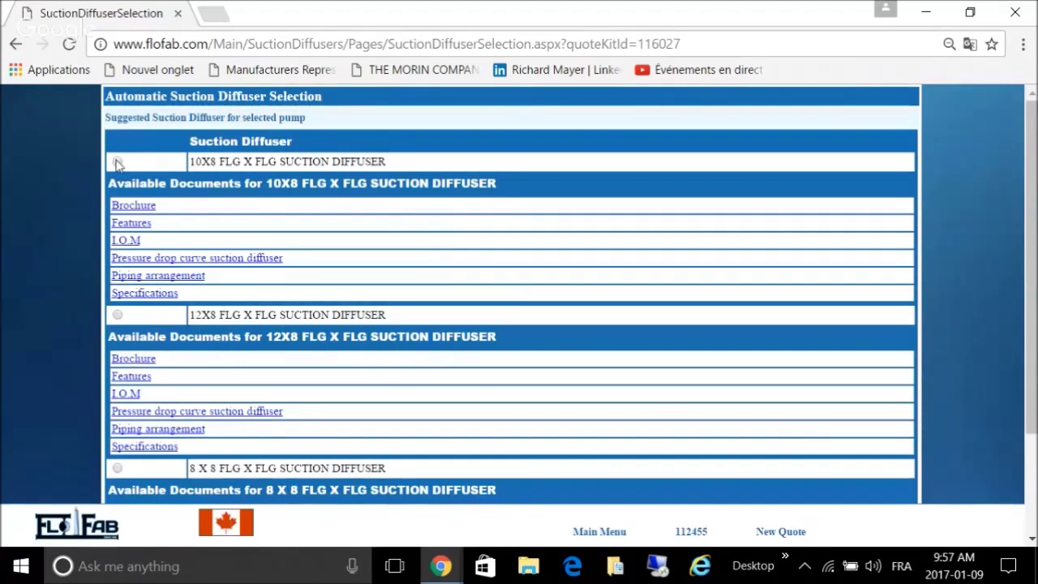
Step: Add the 10X8 flanged suction diffuser to the quote
{"action": "left_click", "coordinate": [117, 163]}
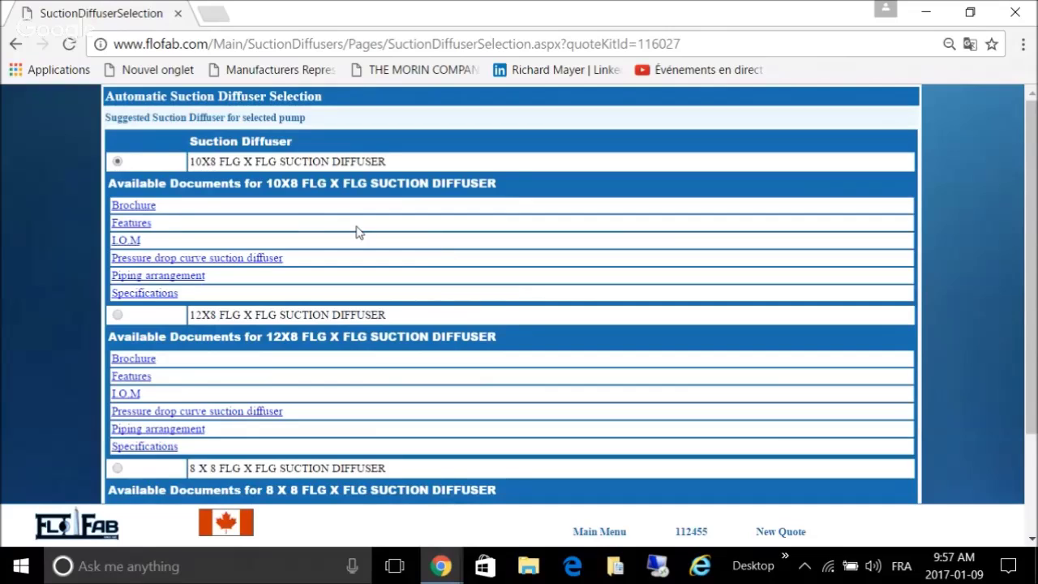
{"action": "scroll", "coordinate": [430, 230], "scroll_direction": "down", "scroll_amount": 2}
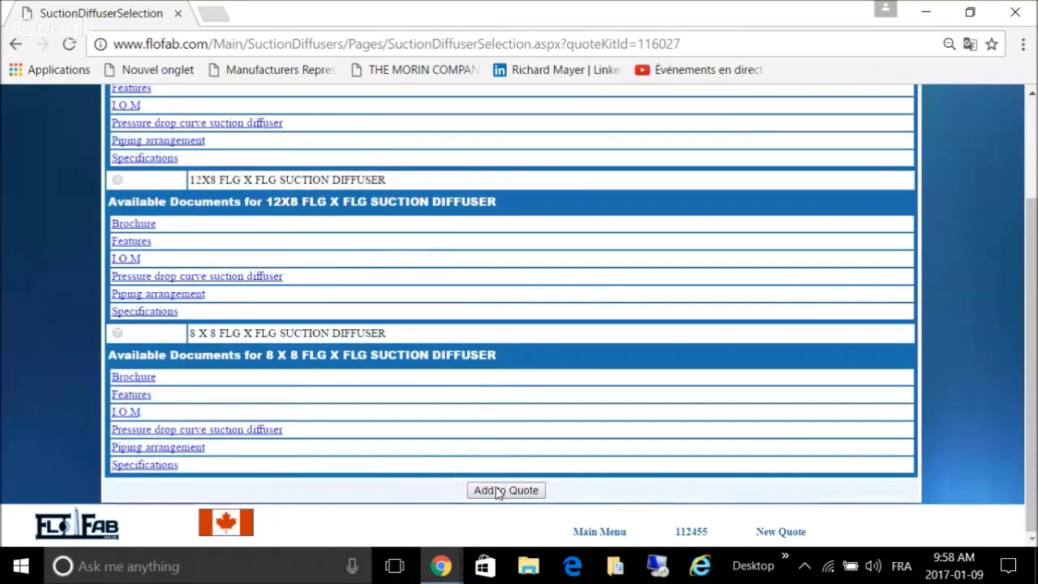
{"action": "left_click", "coordinate": [498, 491]}
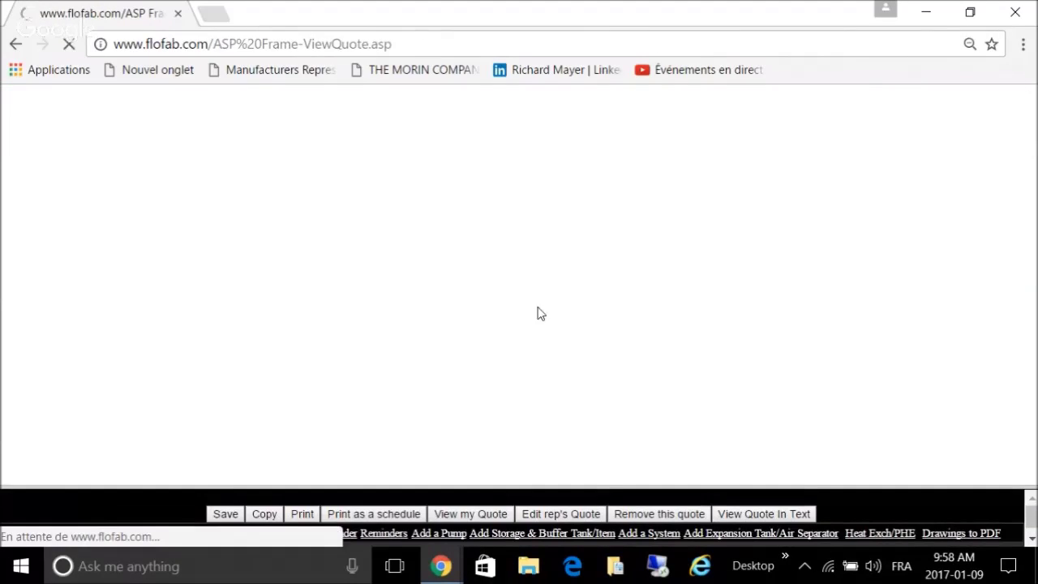
{"action": "scroll", "coordinate": [535, 281], "scroll_direction": "down", "scroll_amount": 8}
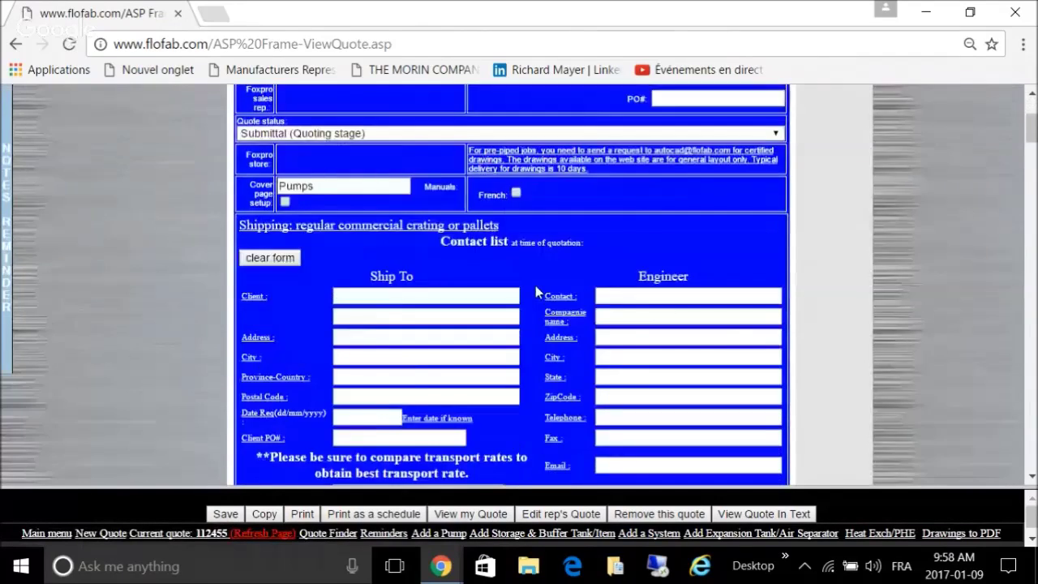
{"action": "scroll", "coordinate": [541, 303], "scroll_direction": "down", "scroll_amount": 10}
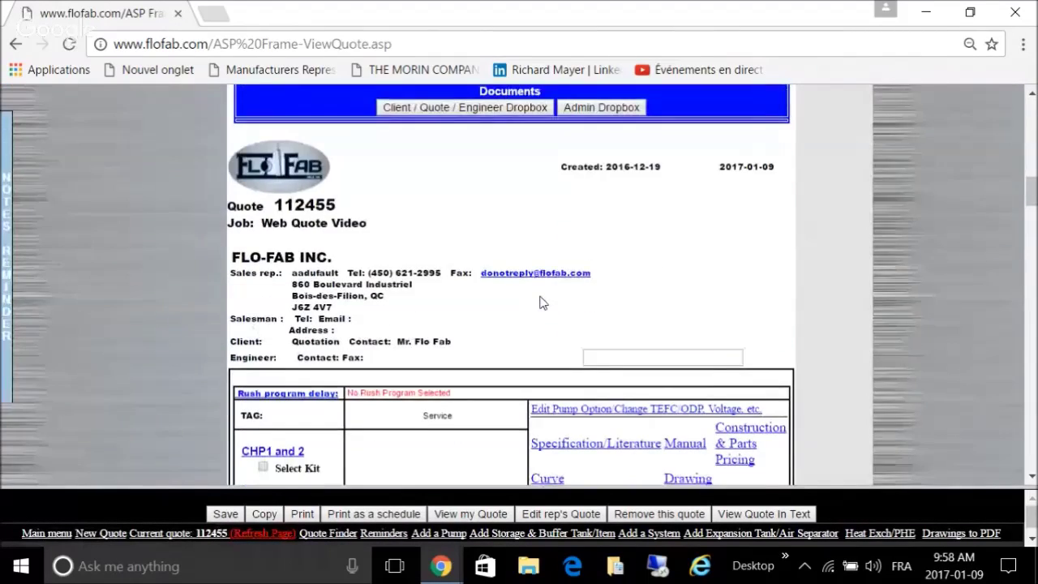
{"action": "scroll", "coordinate": [541, 303], "scroll_direction": "down", "scroll_amount": 8}
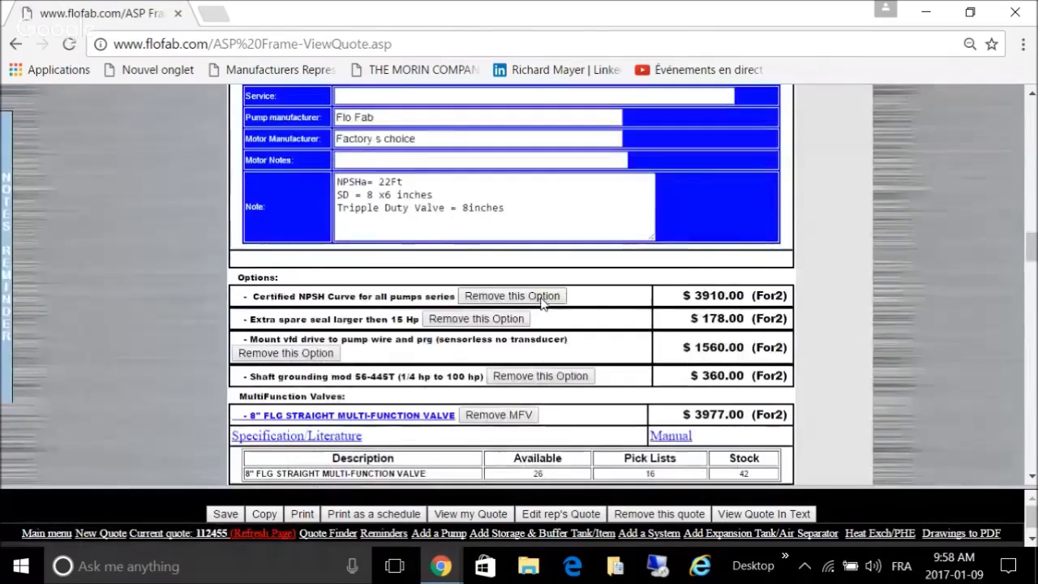
{"action": "scroll", "coordinate": [541, 303], "scroll_direction": "down", "scroll_amount": 3}
{"action": "scroll", "coordinate": [541, 303], "scroll_direction": "down", "scroll_amount": 10}
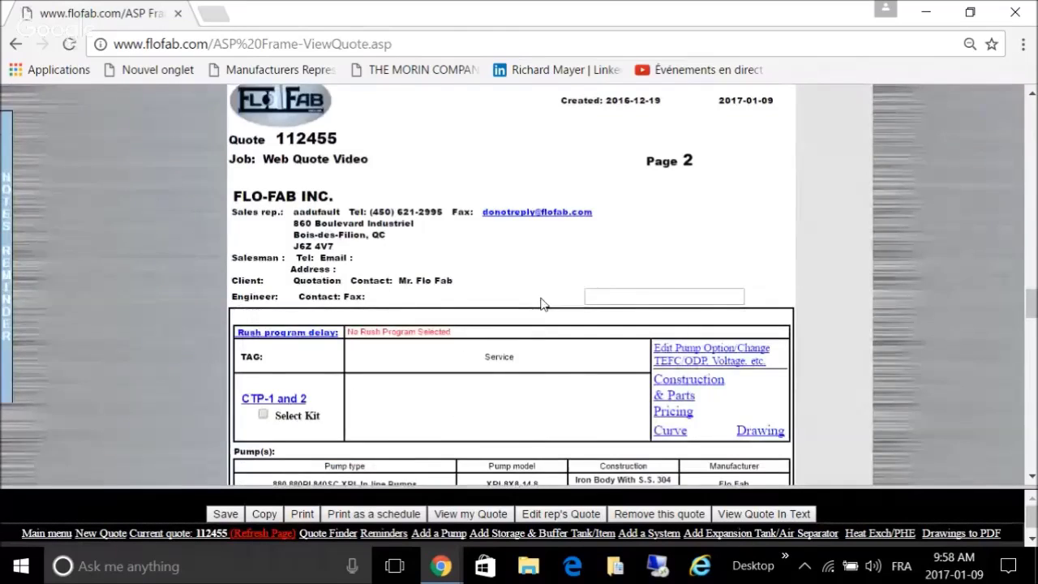
{"action": "scroll", "coordinate": [541, 302], "scroll_direction": "down", "scroll_amount": 1}
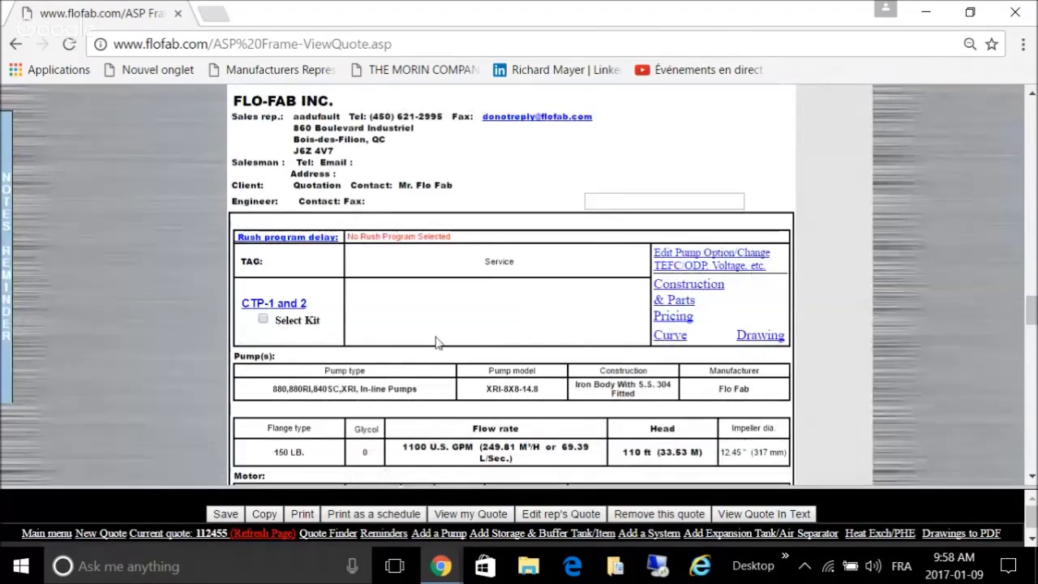
{"action": "scroll", "coordinate": [459, 327], "scroll_direction": "down", "scroll_amount": 1}
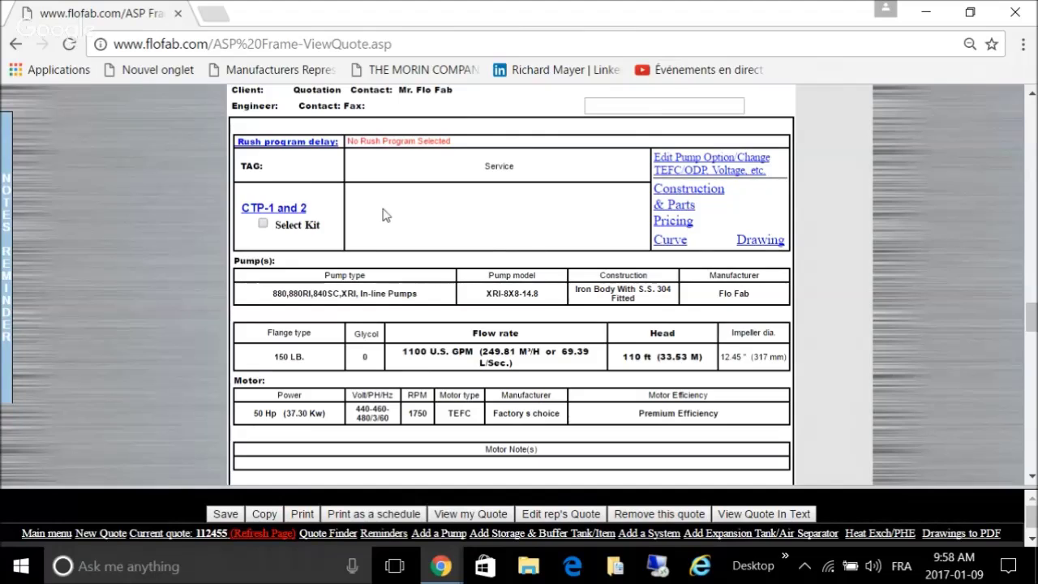
{"action": "scroll", "coordinate": [565, 224], "scroll_direction": "down", "scroll_amount": 1}
{"action": "scroll", "coordinate": [565, 224], "scroll_direction": "down", "scroll_amount": 3}
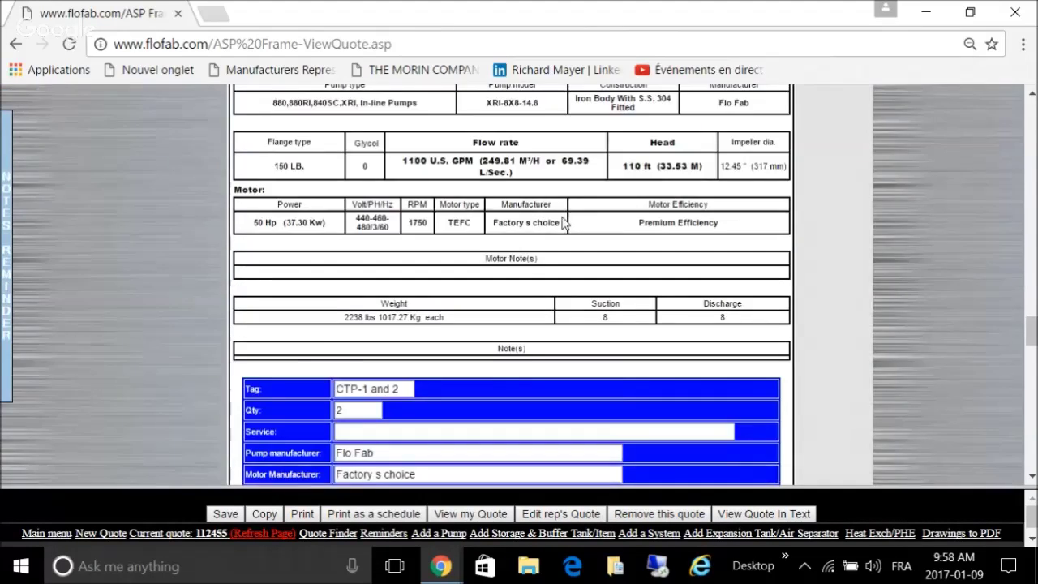
{"action": "left_click", "coordinate": [502, 349]}
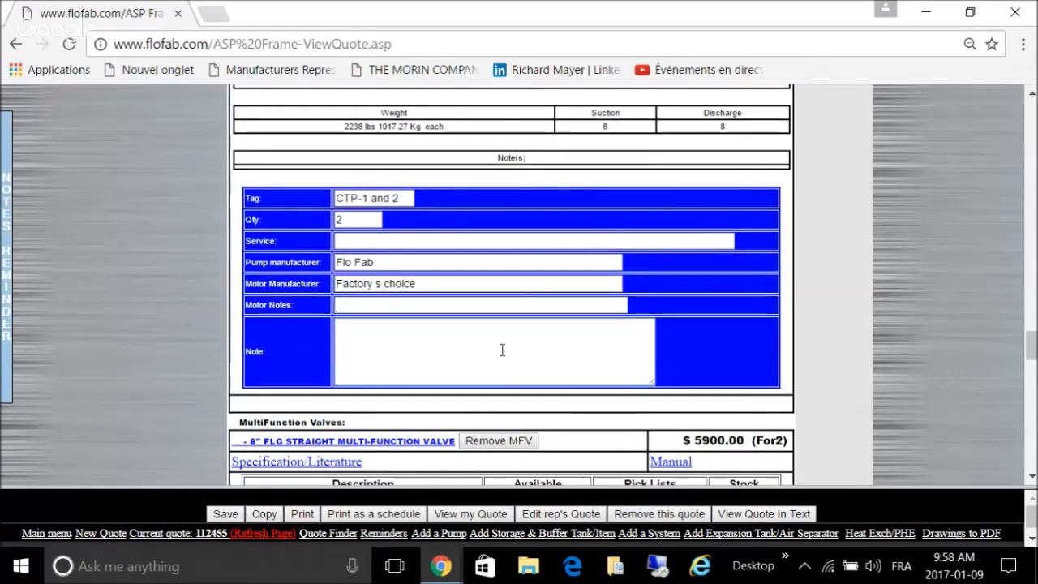
Step: Write the pump note lines 'NPSHa= 10 Ft', 'Tripple duty Valve of 8"' and 'SD of 10" x 8"'
{"action": "type", "text": "NPSH"}
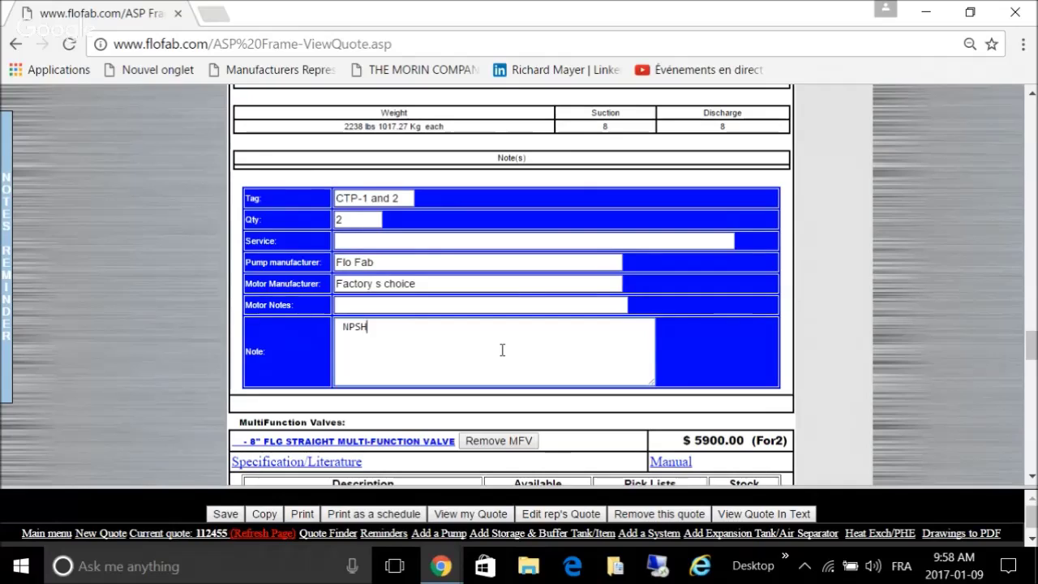
{"action": "type", "text": "a= 10 Ft"}
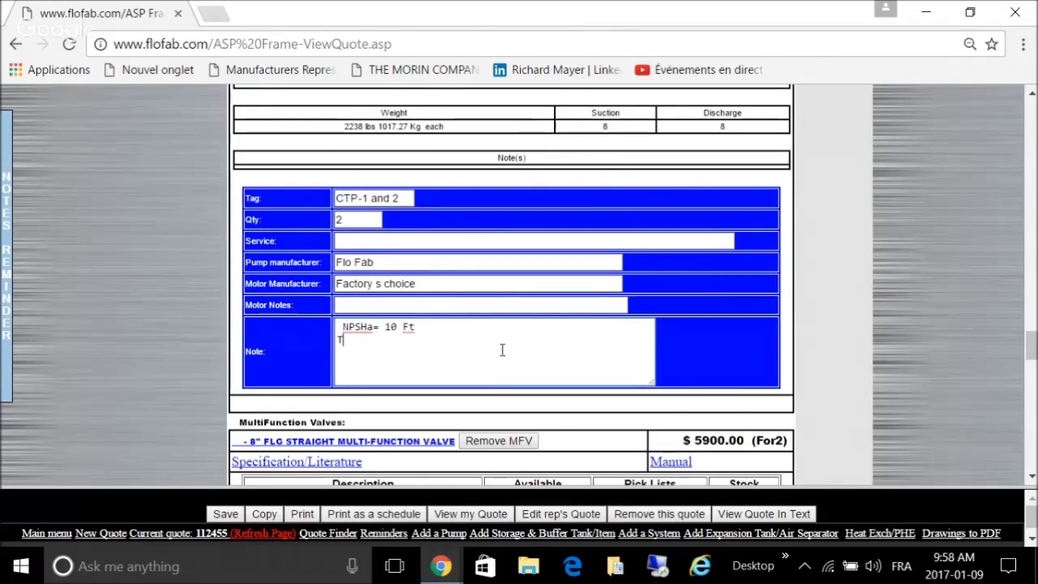
{"action": "type", "text": "Tripple duty "}
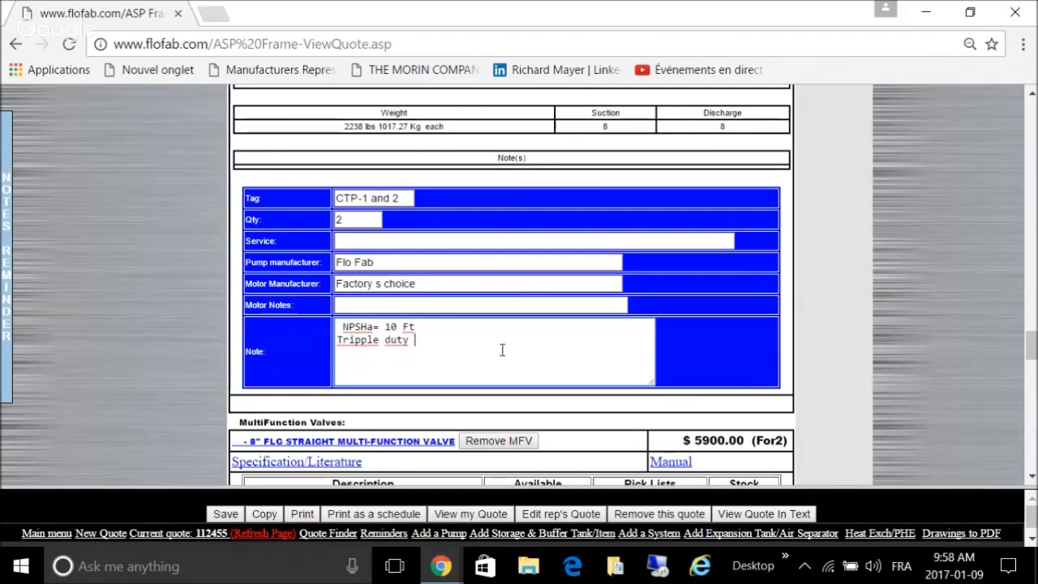
{"action": "type", "text": "Valc"}
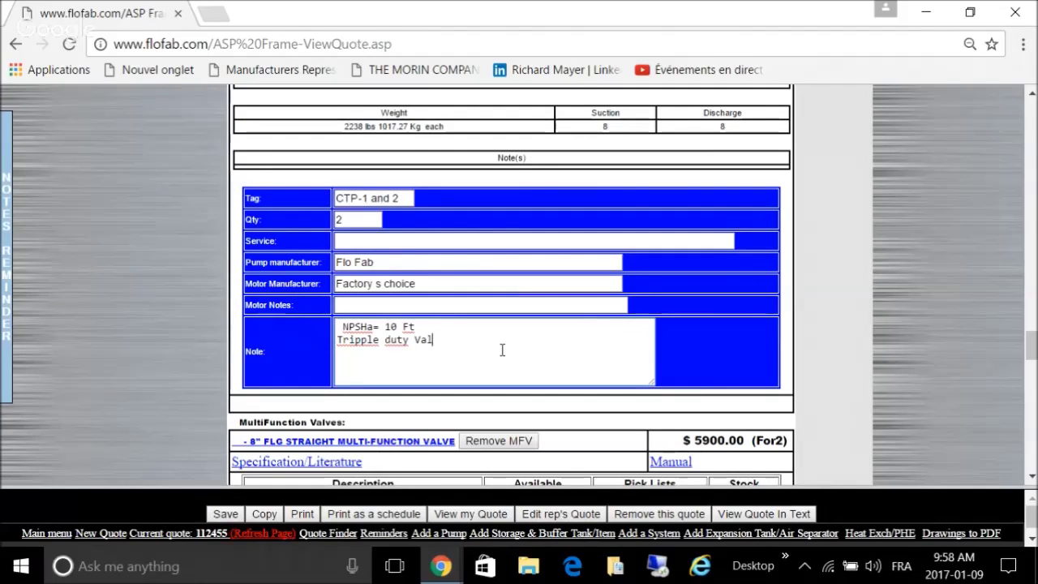
{"action": "key", "text": "BackSpace"}
{"action": "type", "text": "ve of"}
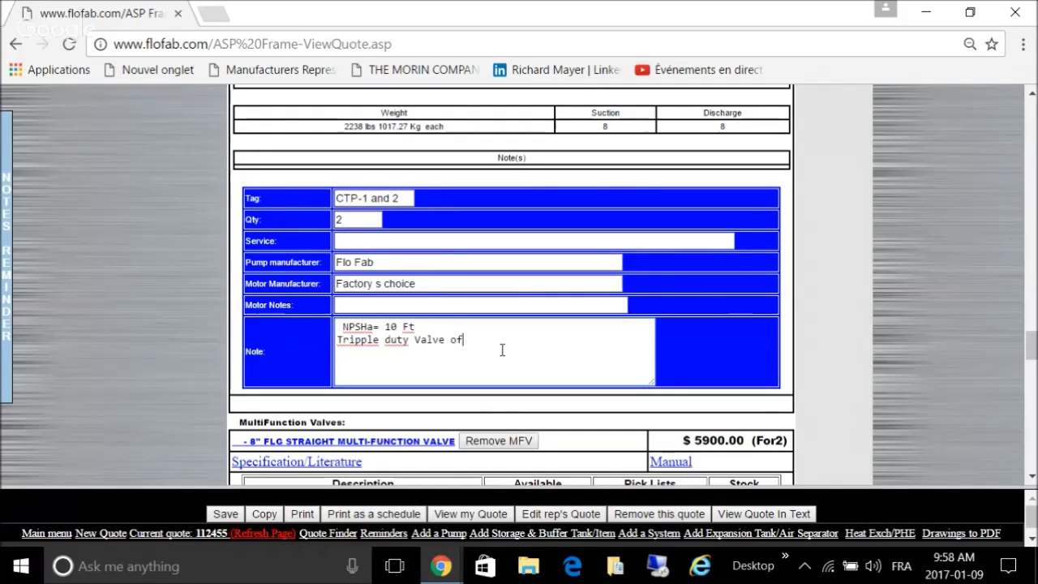
{"action": "type", "text": " 8\""}
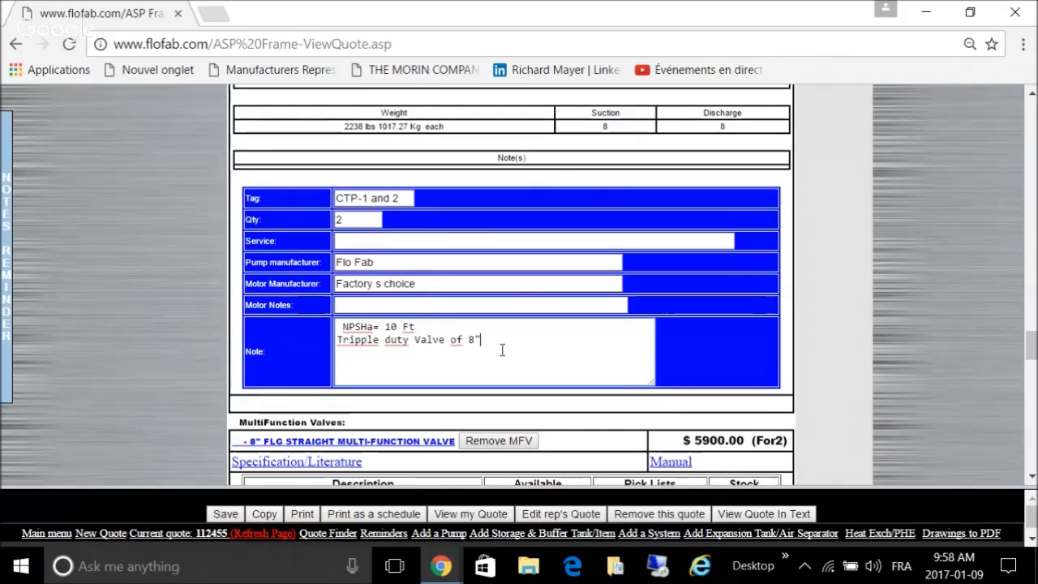
{"action": "key", "text": "Return"}
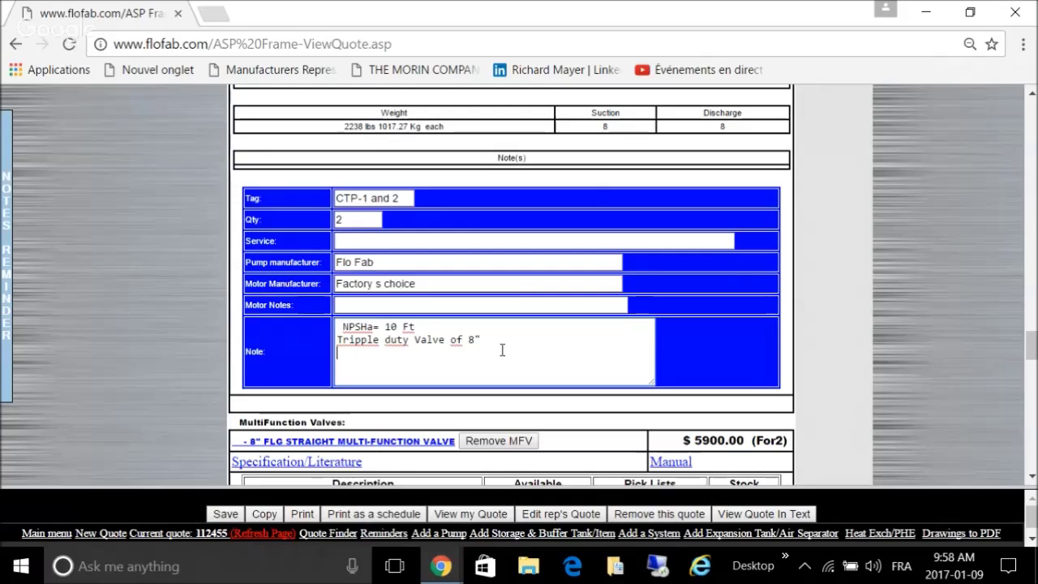
{"action": "type", "text": "SD "}
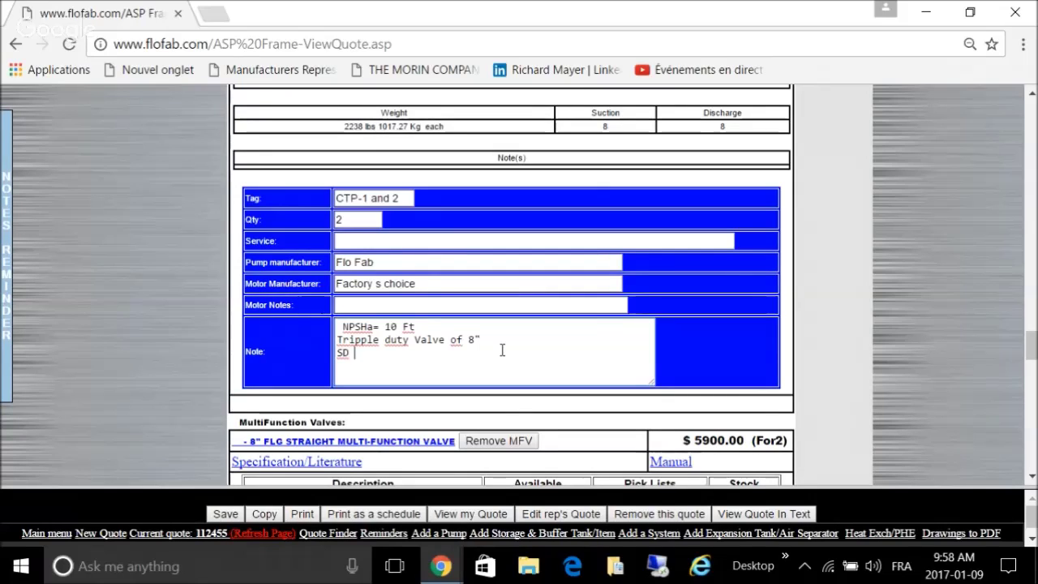
{"action": "type", "text": "of 10\" "}
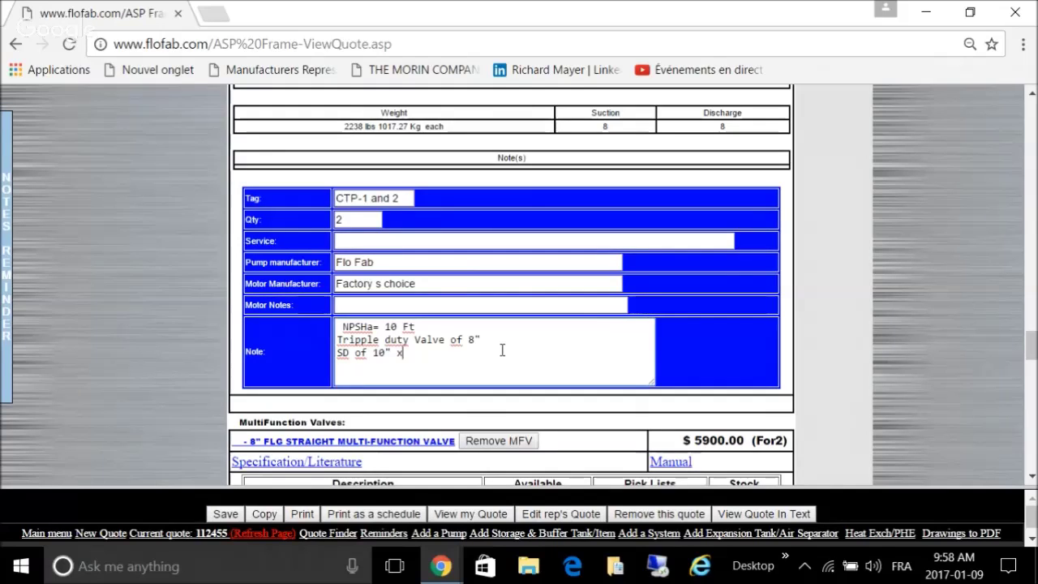
{"action": "type", "text": "x 8\""}
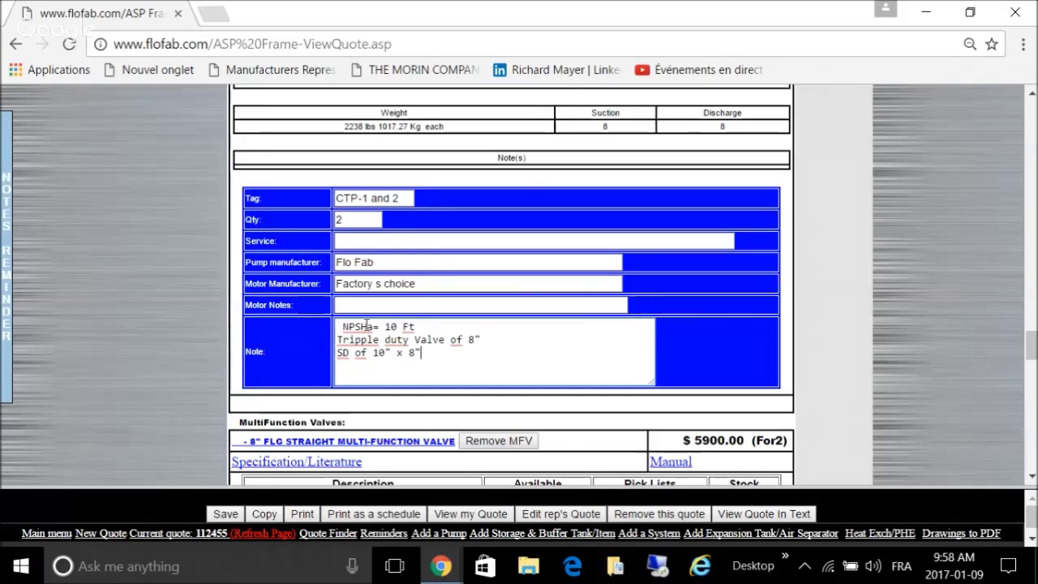
Step: Remove the leading space before NPSHa and save the quote
{"action": "left_click", "coordinate": [336, 327]}
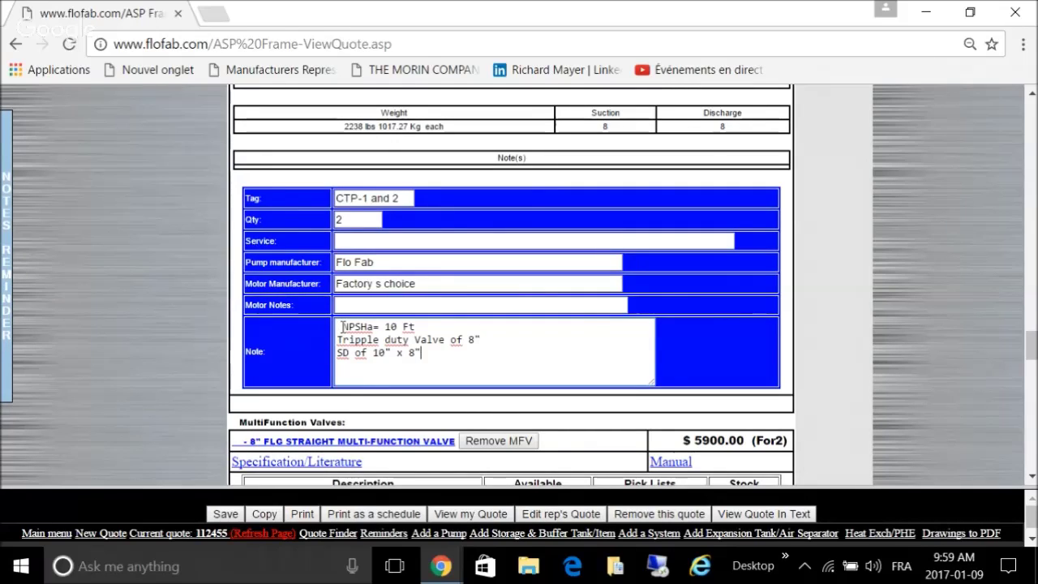
{"action": "key", "text": "Delete"}
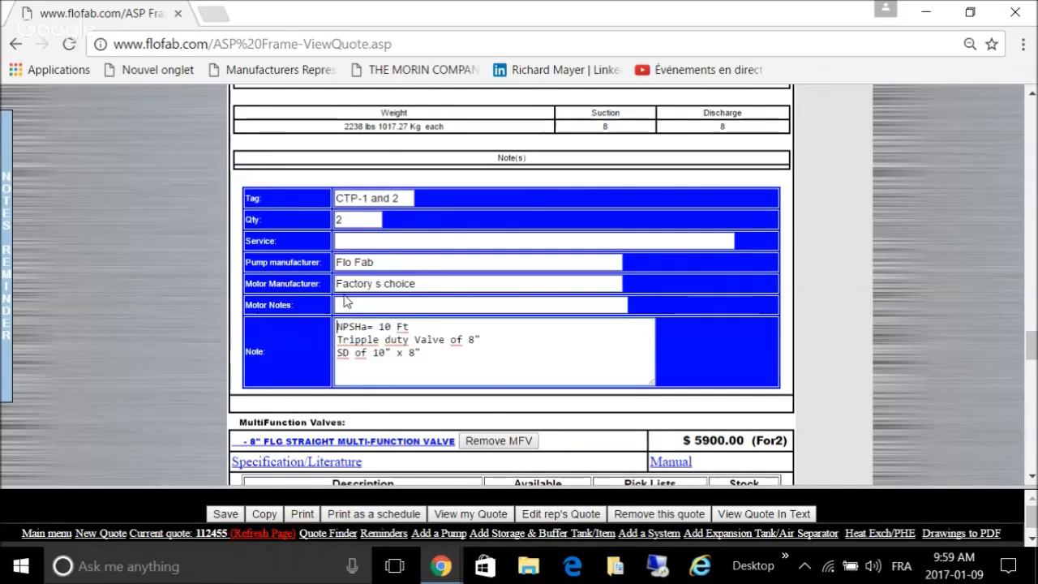
{"action": "left_click", "coordinate": [224, 514]}
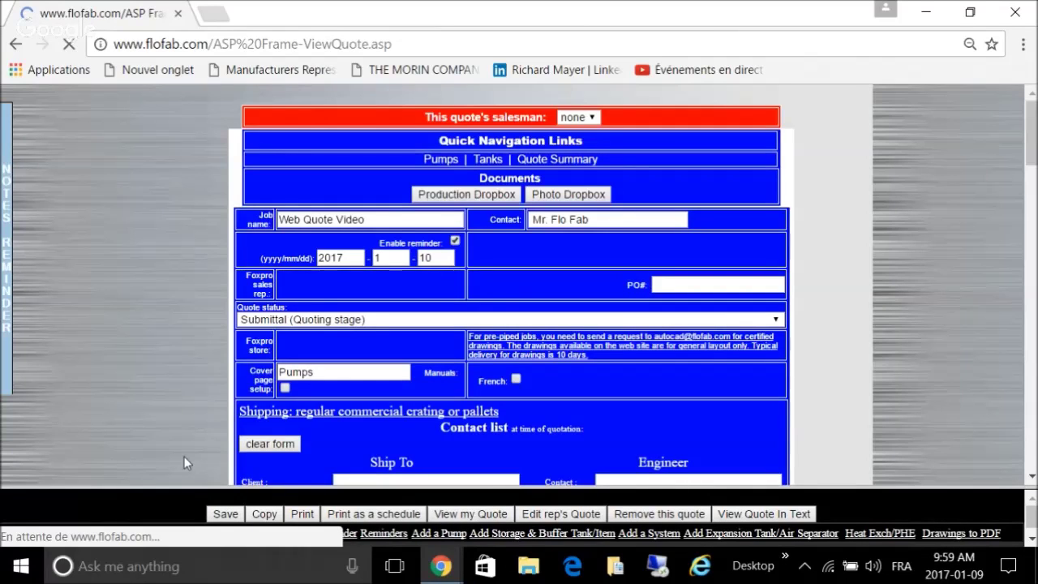
Step: Check the saved quote's notes, then bring up the 'Print as a schedule' options for quote 112455
{"action": "scroll", "coordinate": [158, 337], "scroll_direction": "down", "scroll_amount": 4}
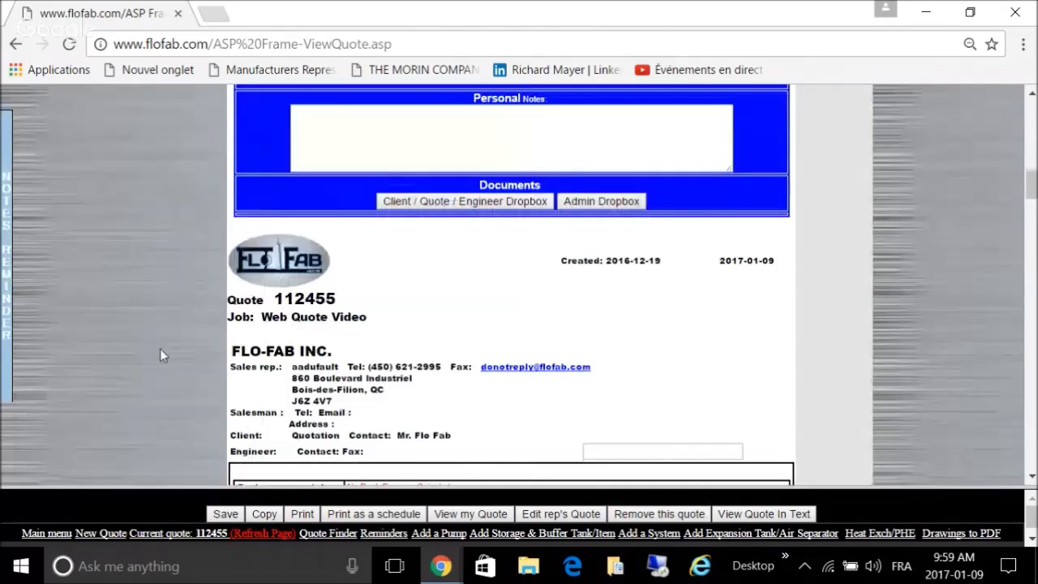
{"action": "scroll", "coordinate": [159, 348], "scroll_direction": "down", "scroll_amount": 3}
{"action": "scroll", "coordinate": [160, 348], "scroll_direction": "up", "scroll_amount": 2}
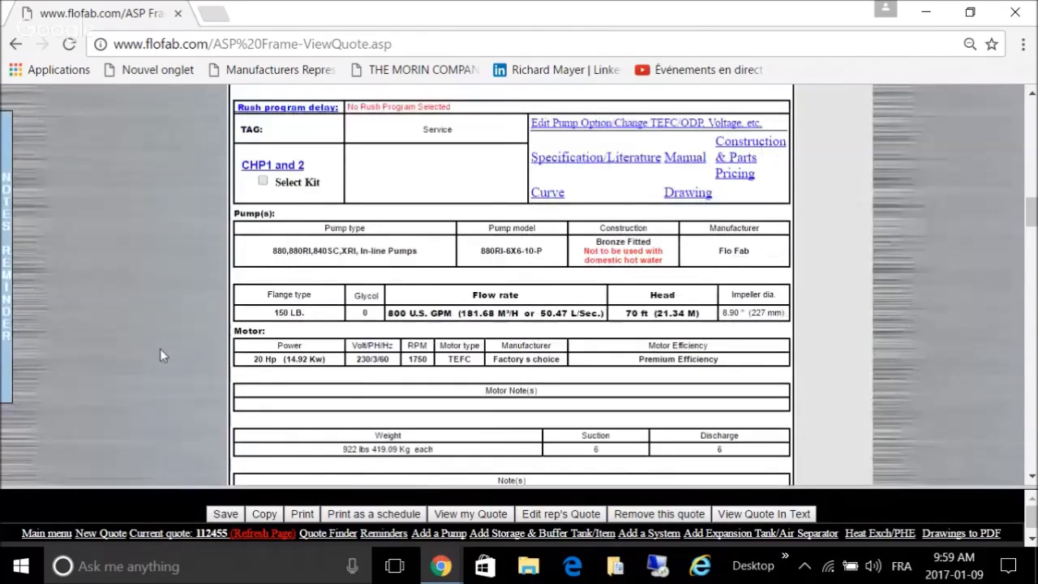
{"action": "scroll", "coordinate": [160, 349], "scroll_direction": "down", "scroll_amount": 5}
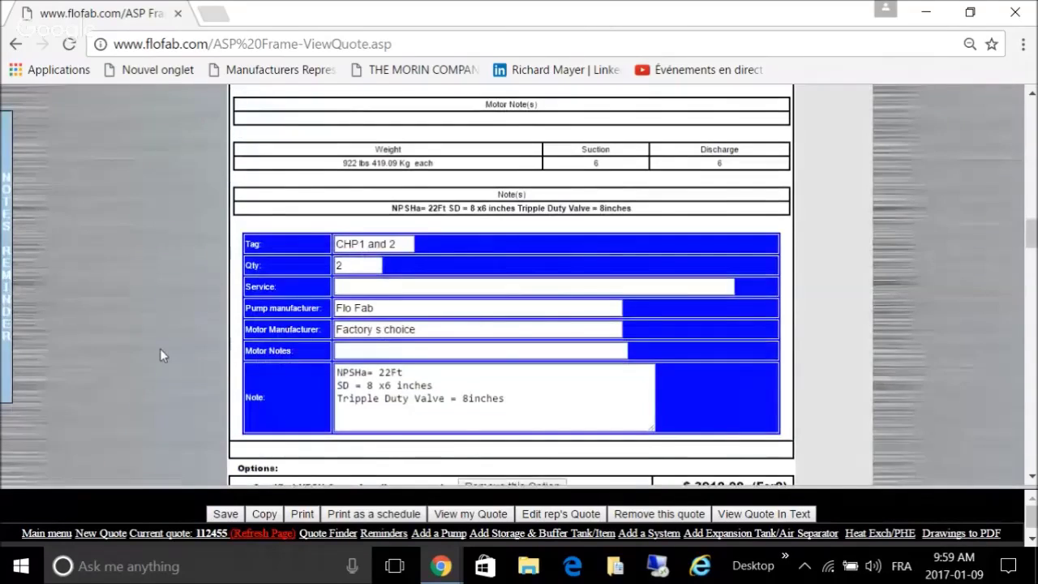
{"action": "scroll", "coordinate": [160, 355], "scroll_direction": "down", "scroll_amount": 3}
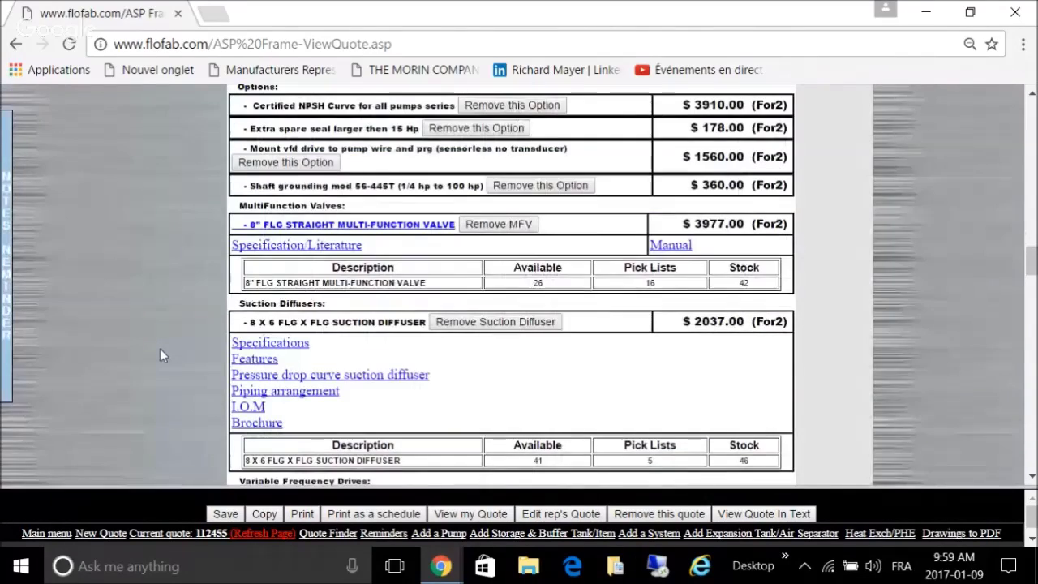
{"action": "scroll", "coordinate": [160, 355], "scroll_direction": "up", "scroll_amount": 2}
{"action": "scroll", "coordinate": [160, 356], "scroll_direction": "down", "scroll_amount": 2}
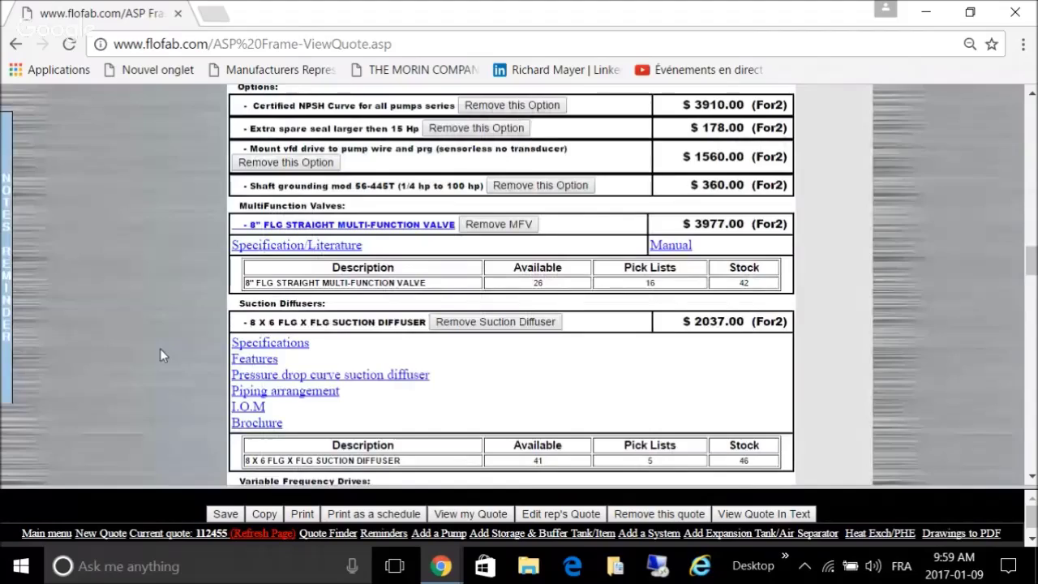
{"action": "scroll", "coordinate": [159, 356], "scroll_direction": "up", "scroll_amount": 1}
{"action": "scroll", "coordinate": [159, 355], "scroll_direction": "down", "scroll_amount": 5}
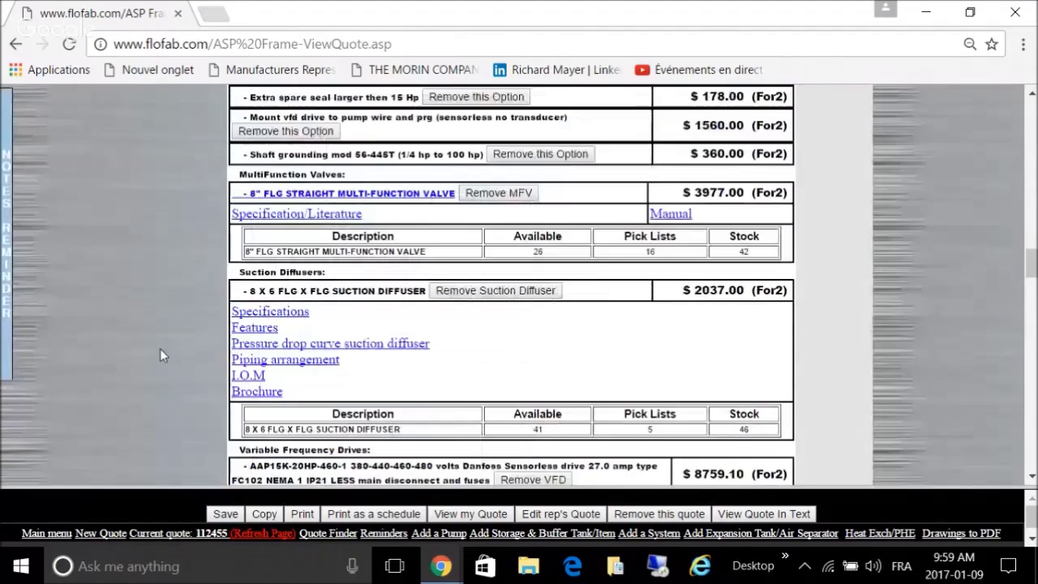
{"action": "scroll", "coordinate": [160, 354], "scroll_direction": "down", "scroll_amount": 10}
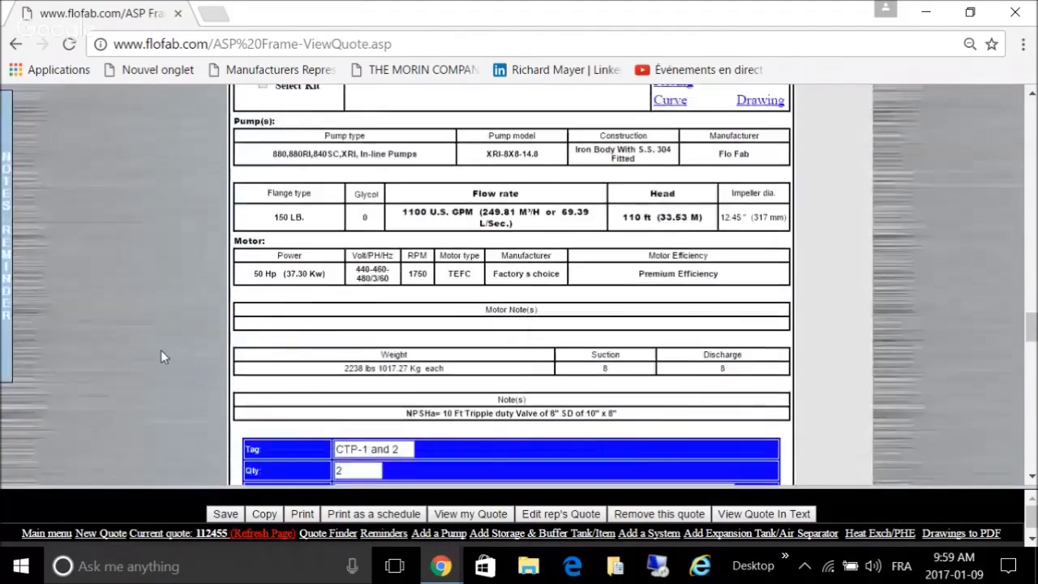
{"action": "scroll", "coordinate": [160, 350], "scroll_direction": "down", "scroll_amount": 3}
{"action": "scroll", "coordinate": [161, 350], "scroll_direction": "up", "scroll_amount": 2}
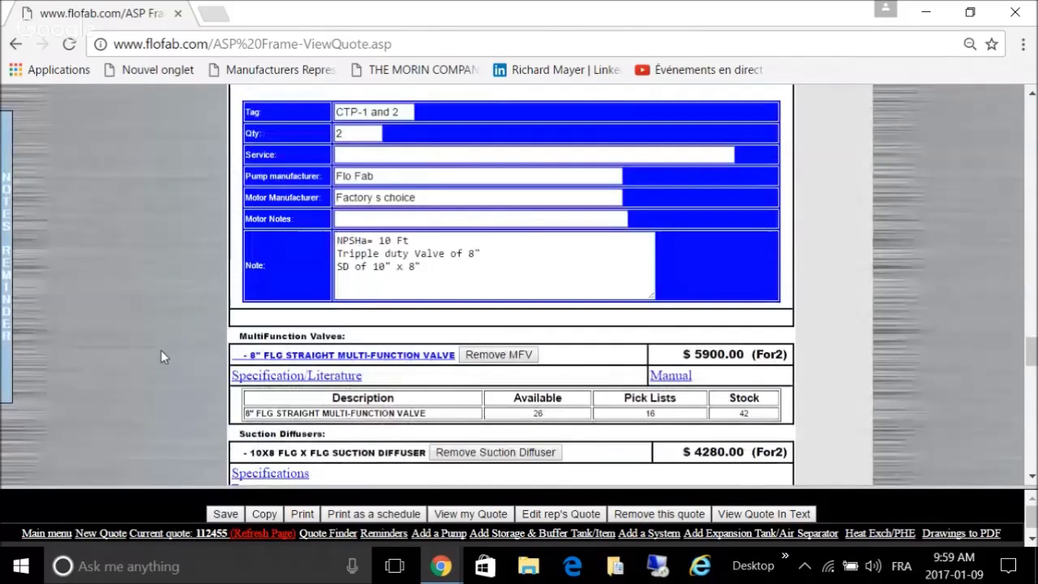
{"action": "scroll", "coordinate": [160, 350], "scroll_direction": "down", "scroll_amount": 7}
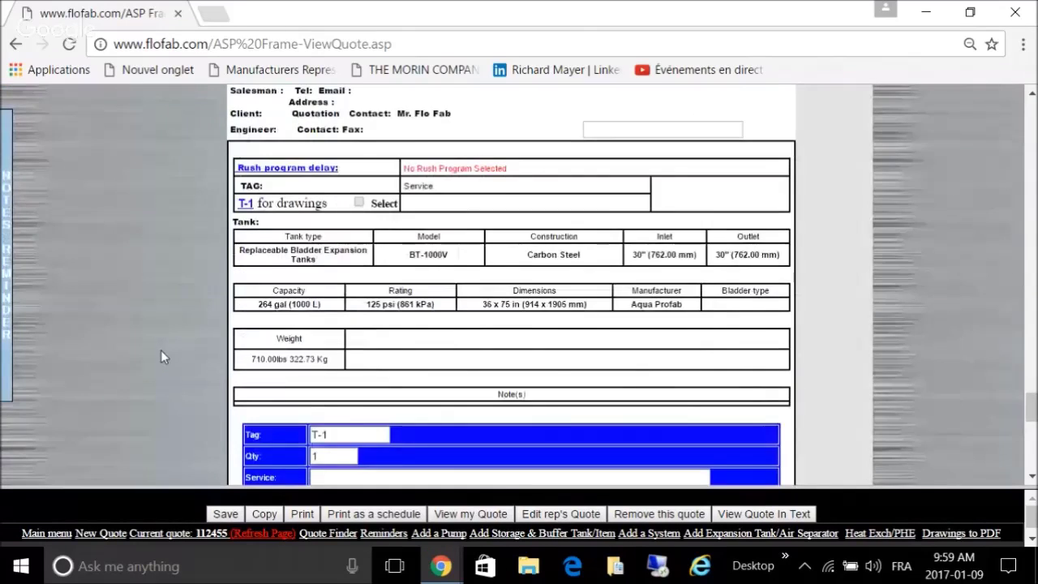
{"action": "scroll", "coordinate": [161, 350], "scroll_direction": "up", "scroll_amount": 1}
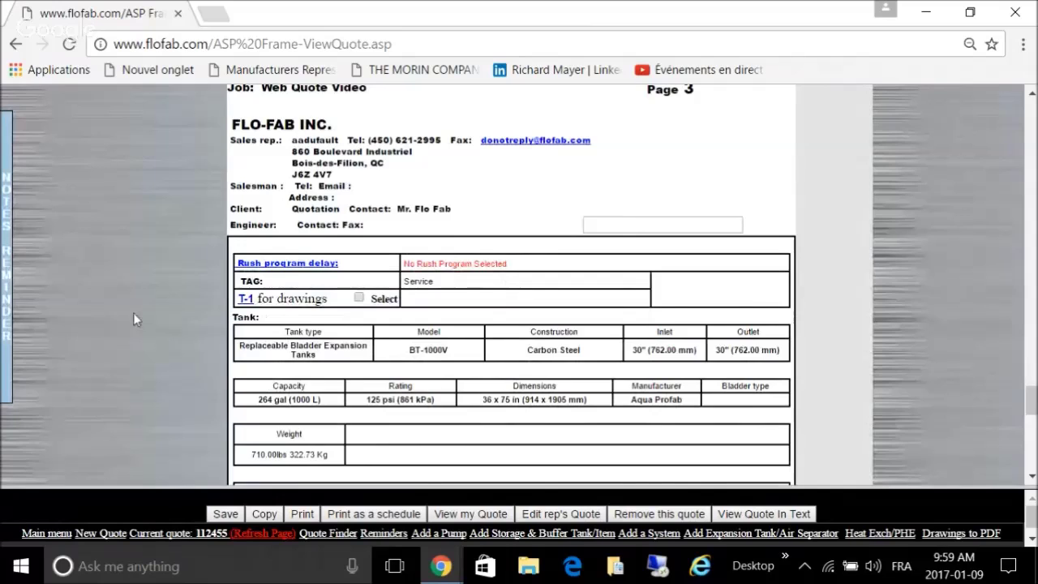
{"action": "left_click", "coordinate": [372, 514]}
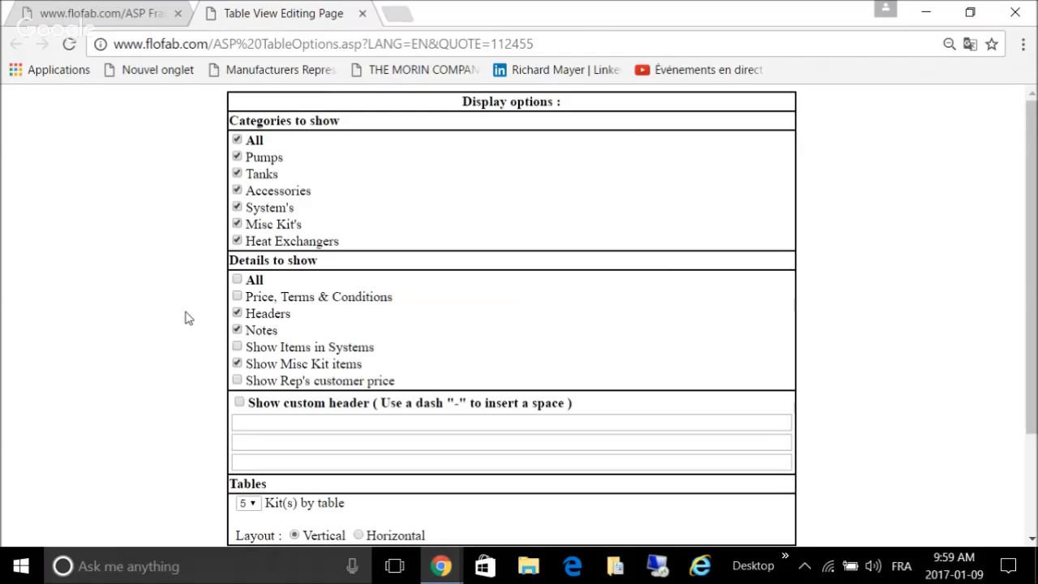
Step: Exclude headers and generate horizontal schedule tables for quote 112455, confirming the prompt
{"action": "left_click", "coordinate": [237, 314]}
{"action": "scroll", "coordinate": [177, 326], "scroll_direction": "down", "scroll_amount": 2}
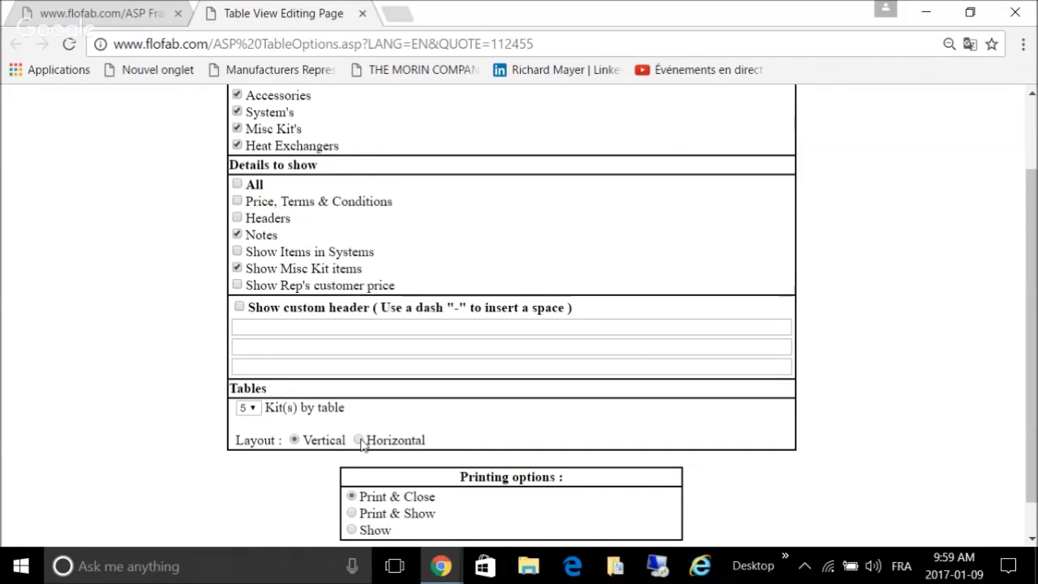
{"action": "scroll", "coordinate": [460, 444], "scroll_direction": "down", "scroll_amount": 1}
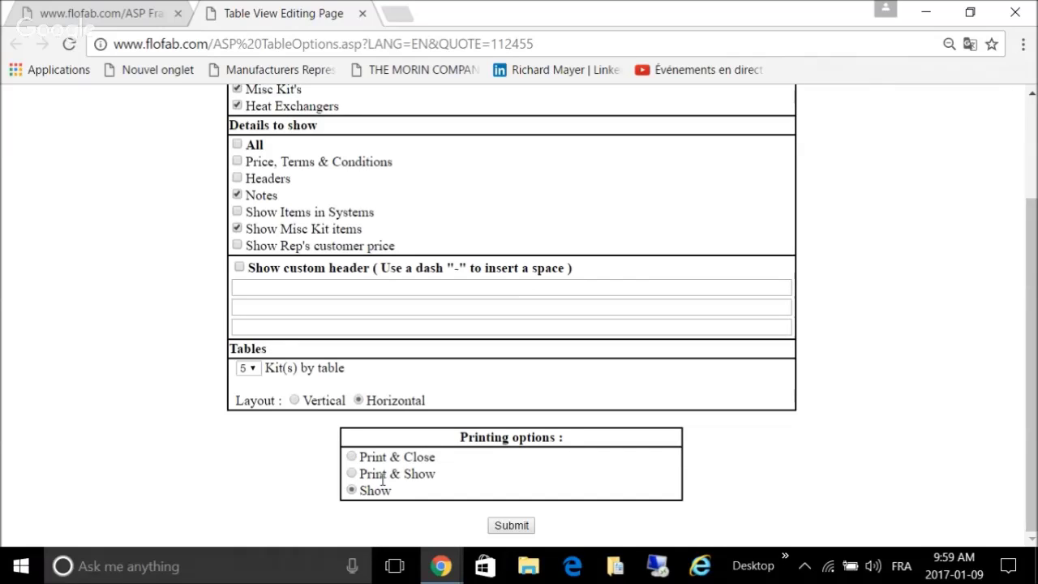
{"action": "left_click", "coordinate": [506, 526]}
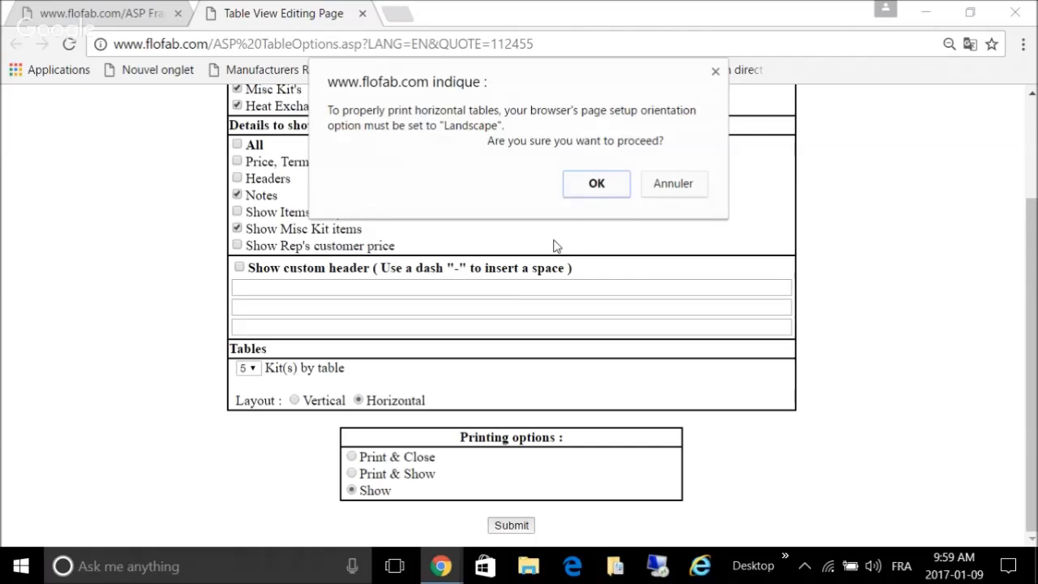
{"action": "left_click", "coordinate": [582, 192]}
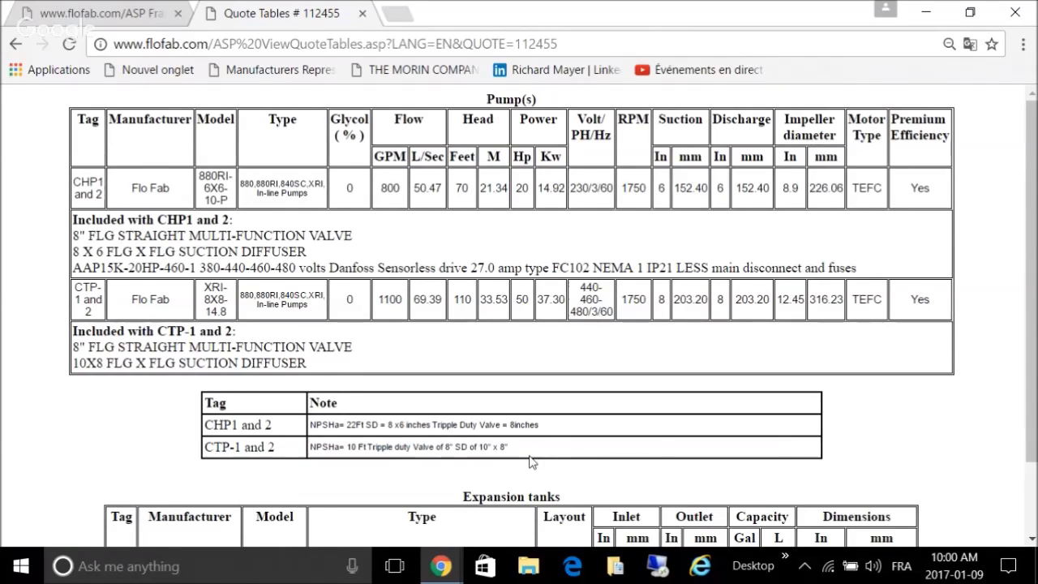
{"action": "scroll", "coordinate": [531, 461], "scroll_direction": "down", "scroll_amount": 2}
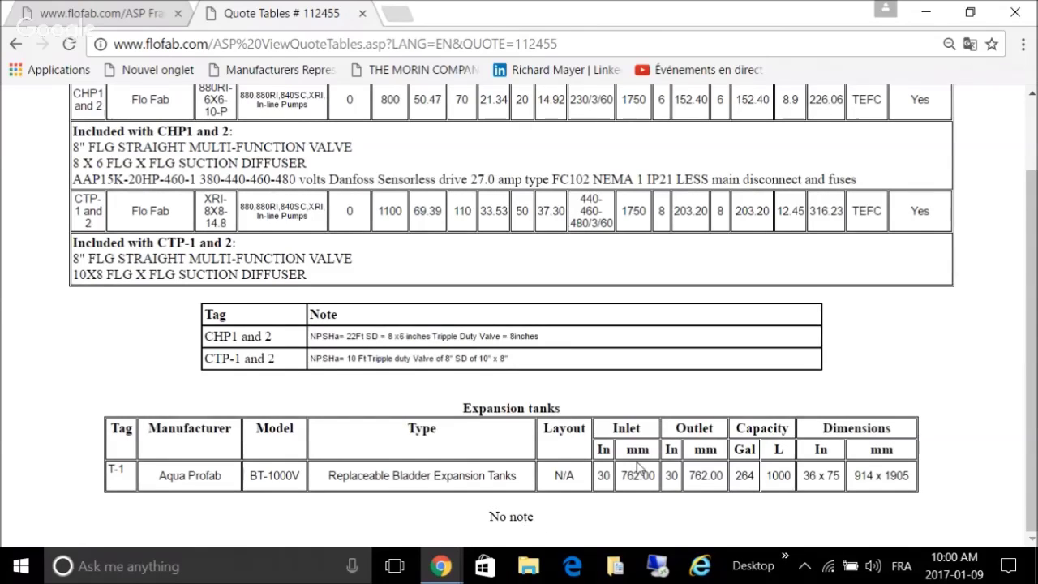
{"action": "scroll", "coordinate": [636, 471], "scroll_direction": "up", "scroll_amount": 1}
{"action": "scroll", "coordinate": [638, 468], "scroll_direction": "down", "scroll_amount": 1}
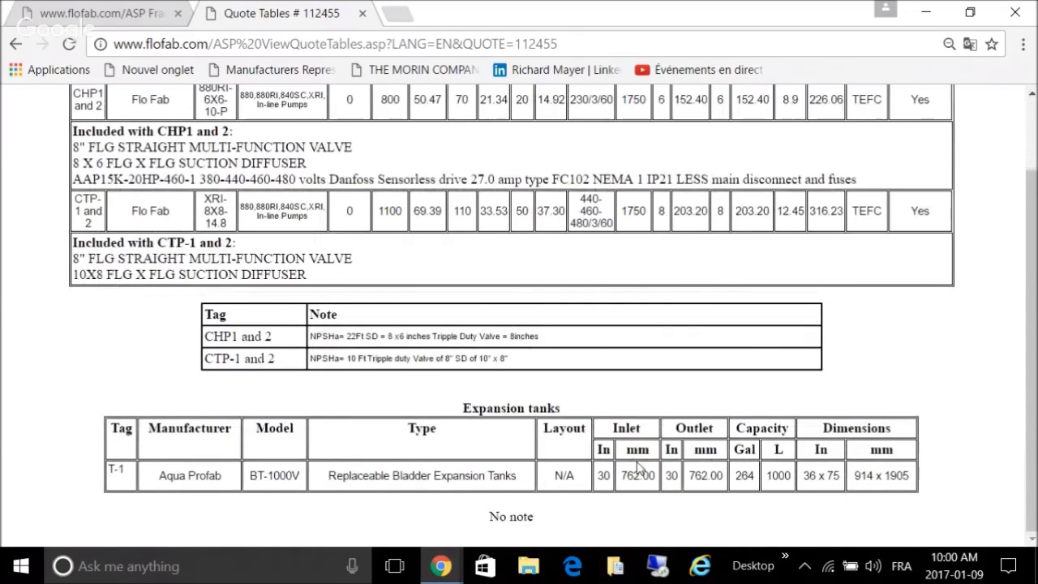
{"action": "scroll", "coordinate": [638, 468], "scroll_direction": "up", "scroll_amount": 1}
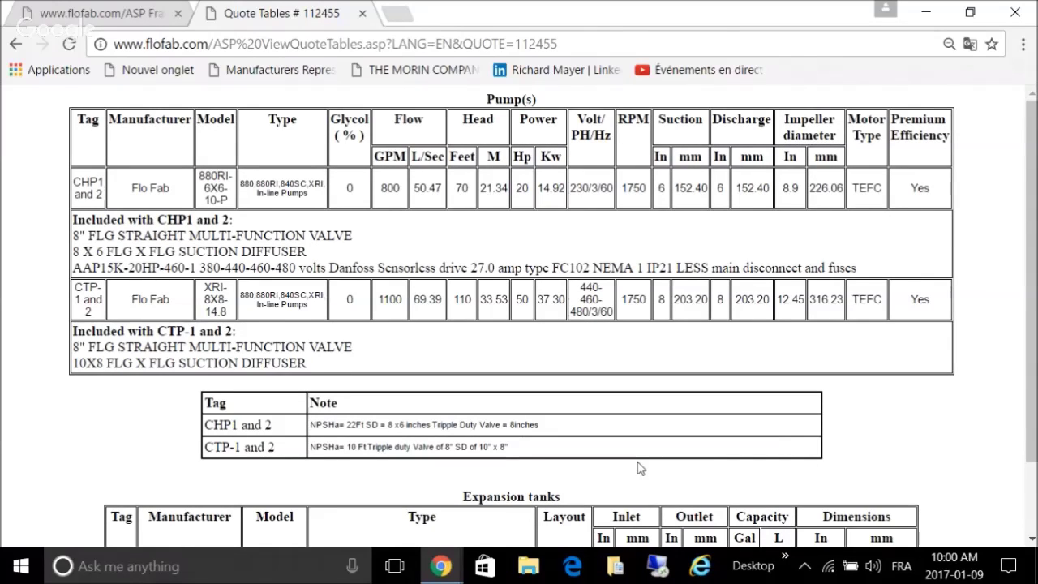
Step: Back on the quote 112455 page, export its drawings to 112455_SingleItemsReport.pdf
{"action": "left_click", "coordinate": [130, 11]}
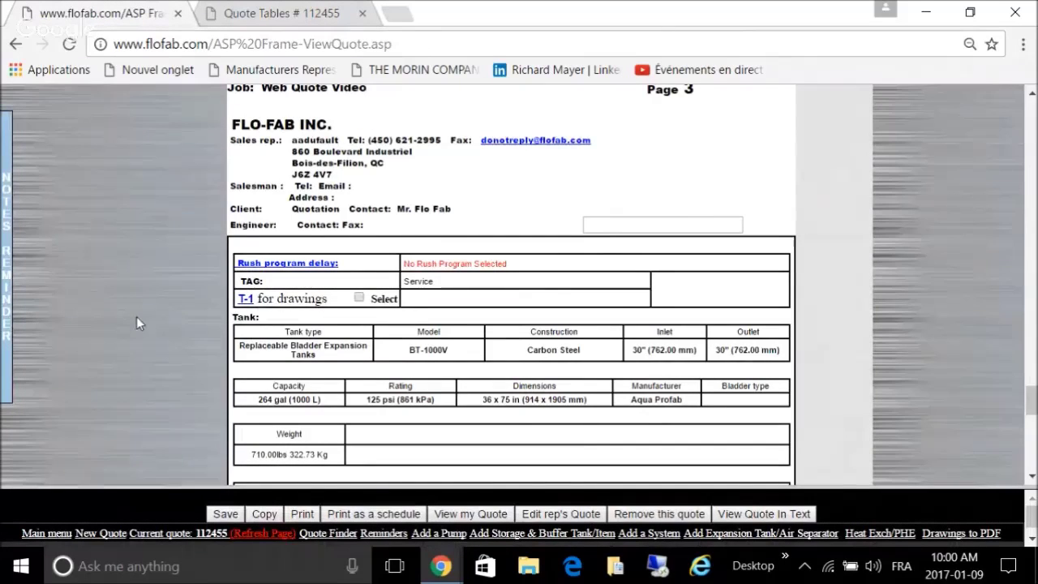
{"action": "left_click", "coordinate": [963, 534]}
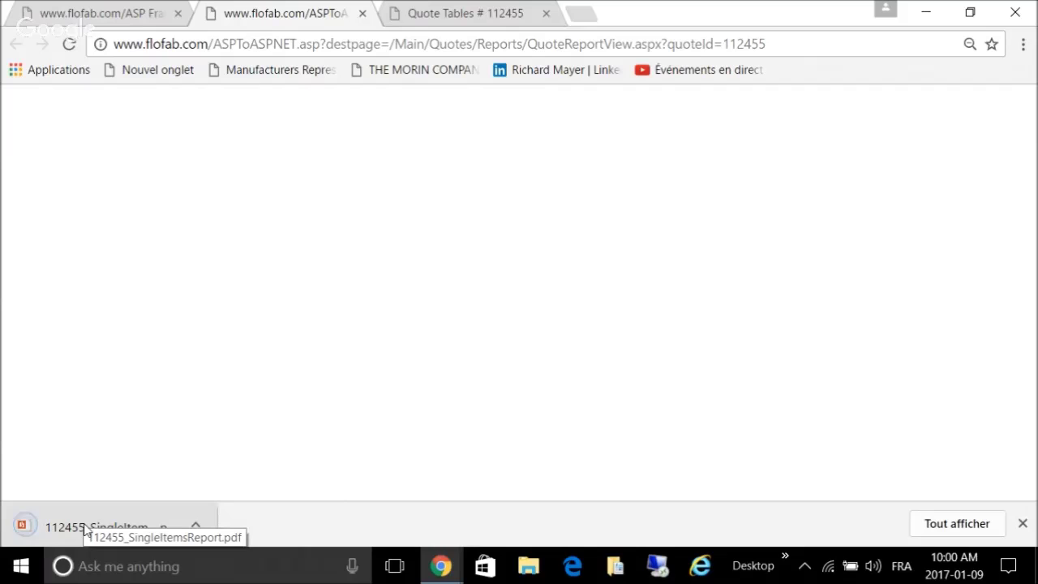
Step: Page through all the drawings in 112455_SingleItemsReport.pdf, then close the PDF tab
{"action": "left_click", "coordinate": [85, 528]}
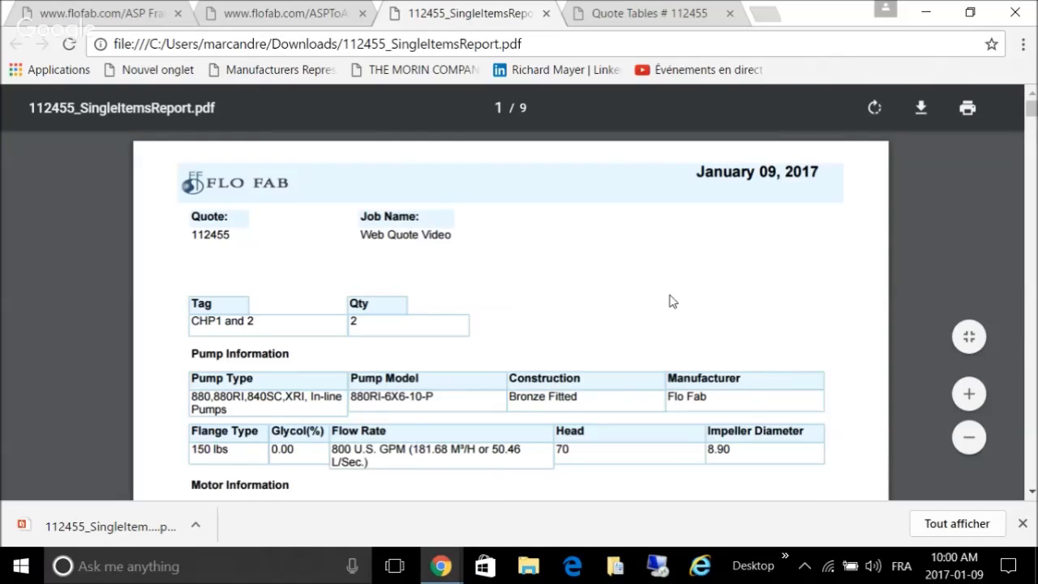
{"action": "scroll", "coordinate": [669, 300], "scroll_direction": "down", "scroll_amount": 1}
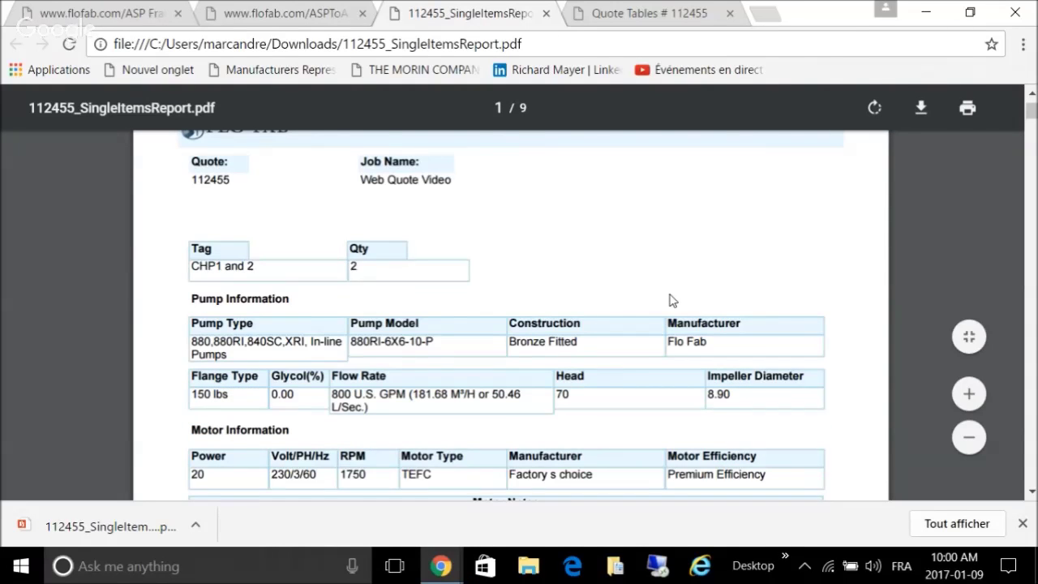
{"action": "scroll", "coordinate": [670, 300], "scroll_direction": "down", "scroll_amount": 4}
{"action": "scroll", "coordinate": [670, 307], "scroll_direction": "down", "scroll_amount": 7}
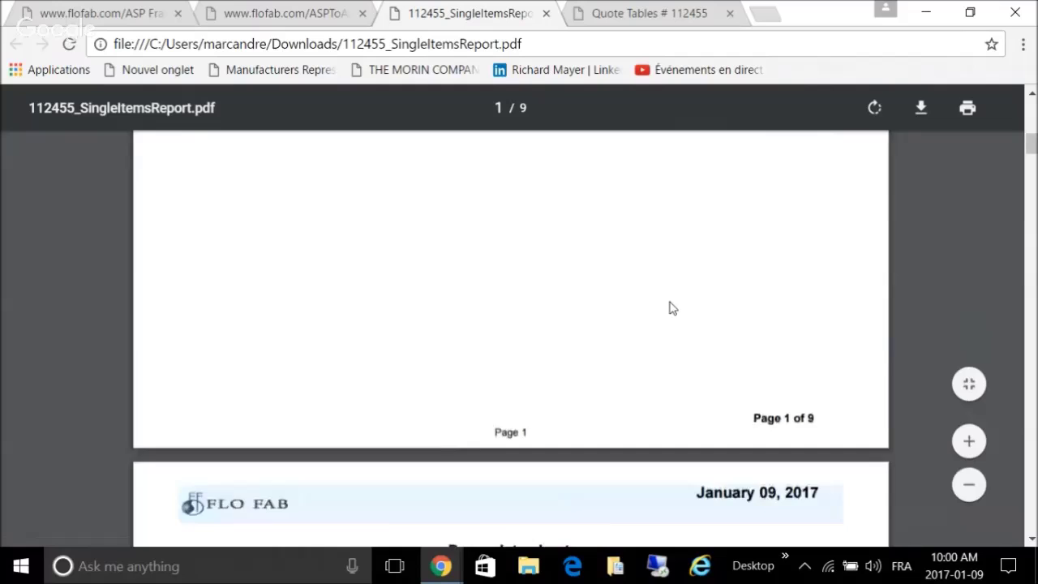
{"action": "scroll", "coordinate": [670, 307], "scroll_direction": "down", "scroll_amount": 4}
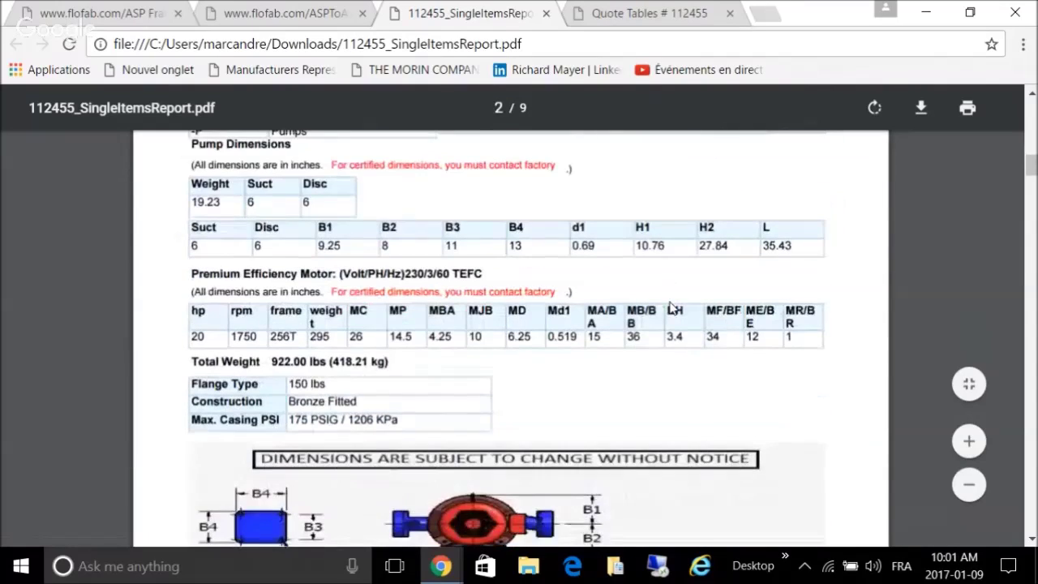
{"action": "scroll", "coordinate": [670, 308], "scroll_direction": "down", "scroll_amount": 4}
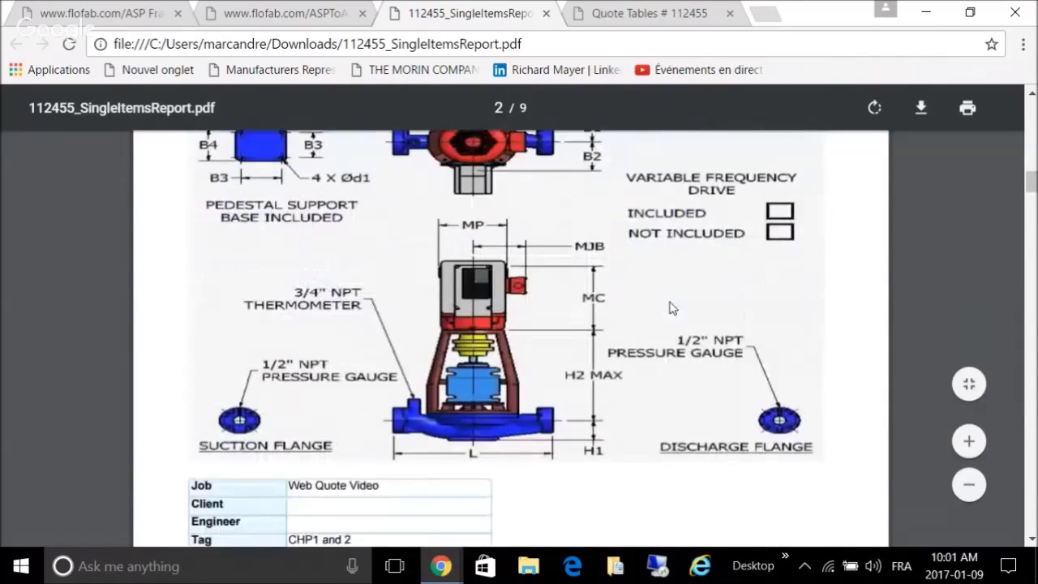
{"action": "scroll", "coordinate": [669, 308], "scroll_direction": "down", "scroll_amount": 11}
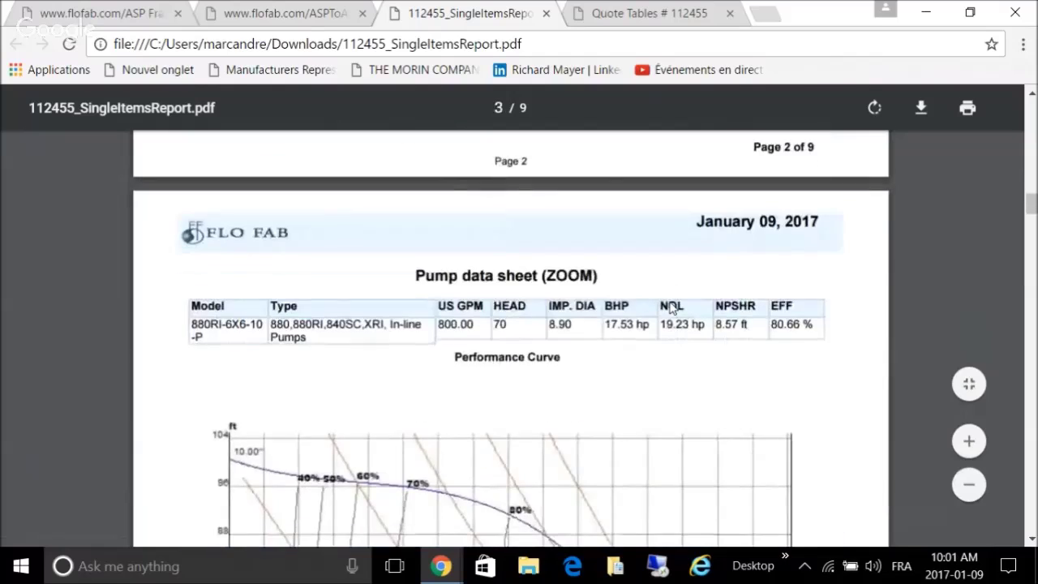
{"action": "scroll", "coordinate": [670, 308], "scroll_direction": "up", "scroll_amount": 3}
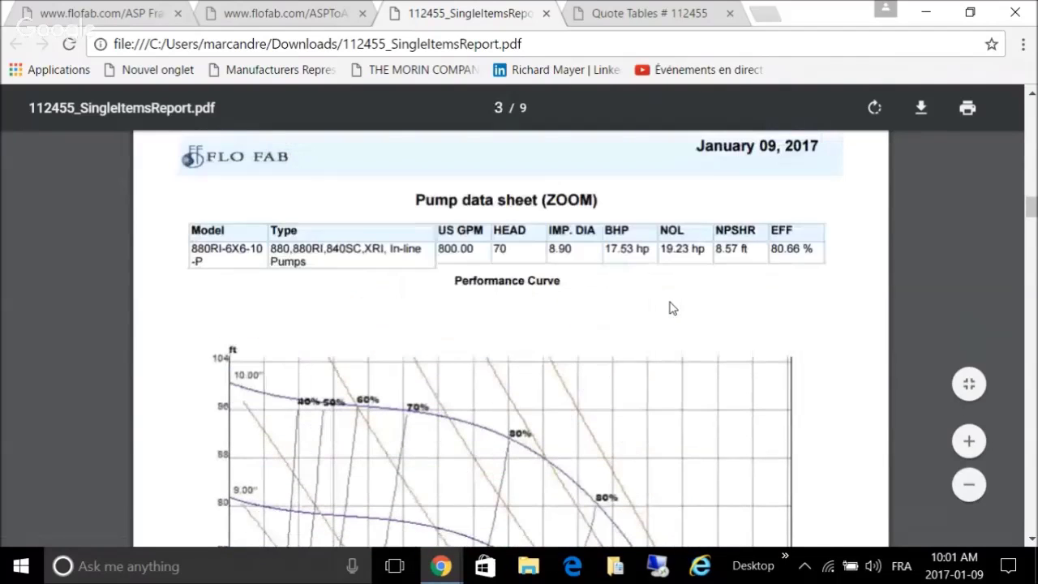
{"action": "scroll", "coordinate": [670, 308], "scroll_direction": "down", "scroll_amount": 12}
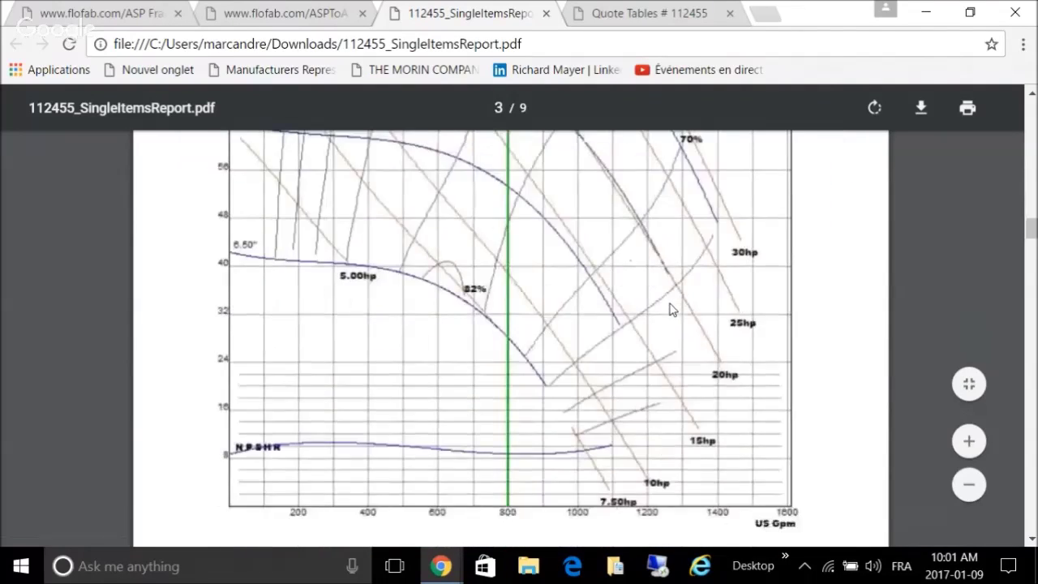
{"action": "scroll", "coordinate": [670, 308], "scroll_direction": "down", "scroll_amount": 6}
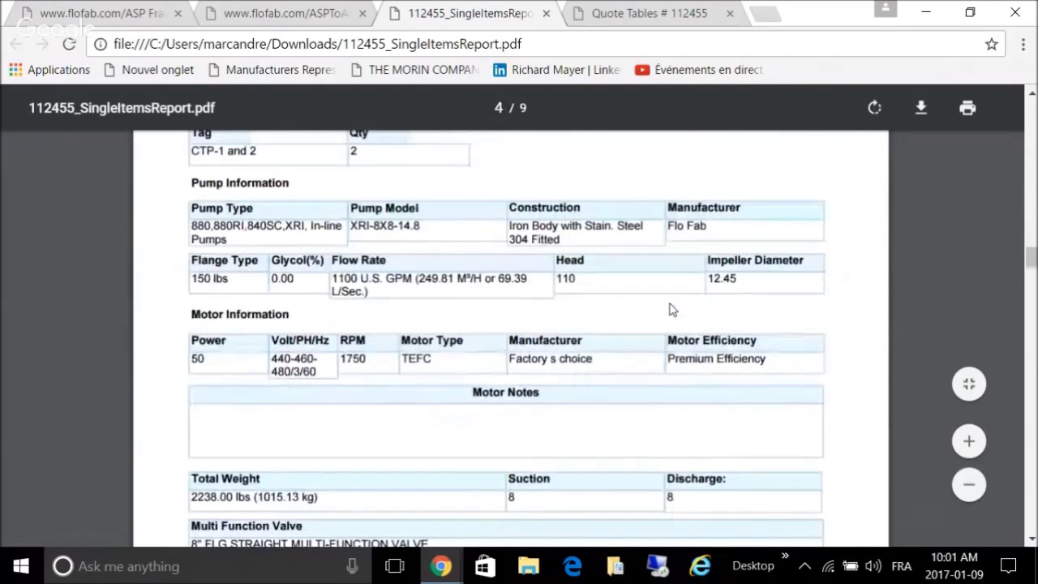
{"action": "scroll", "coordinate": [670, 308], "scroll_direction": "down", "scroll_amount": 10}
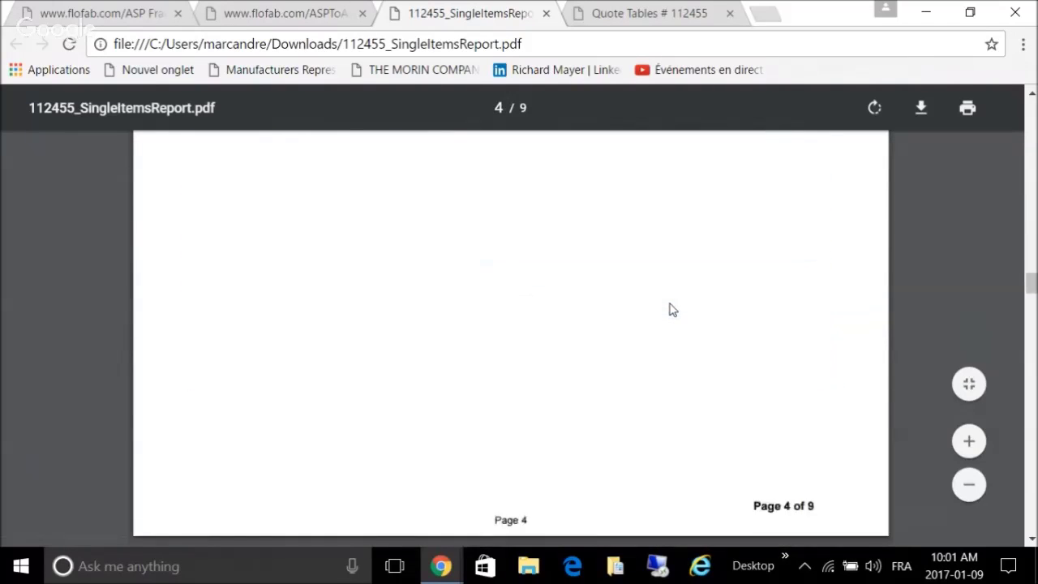
{"action": "scroll", "coordinate": [670, 309], "scroll_direction": "down", "scroll_amount": 4}
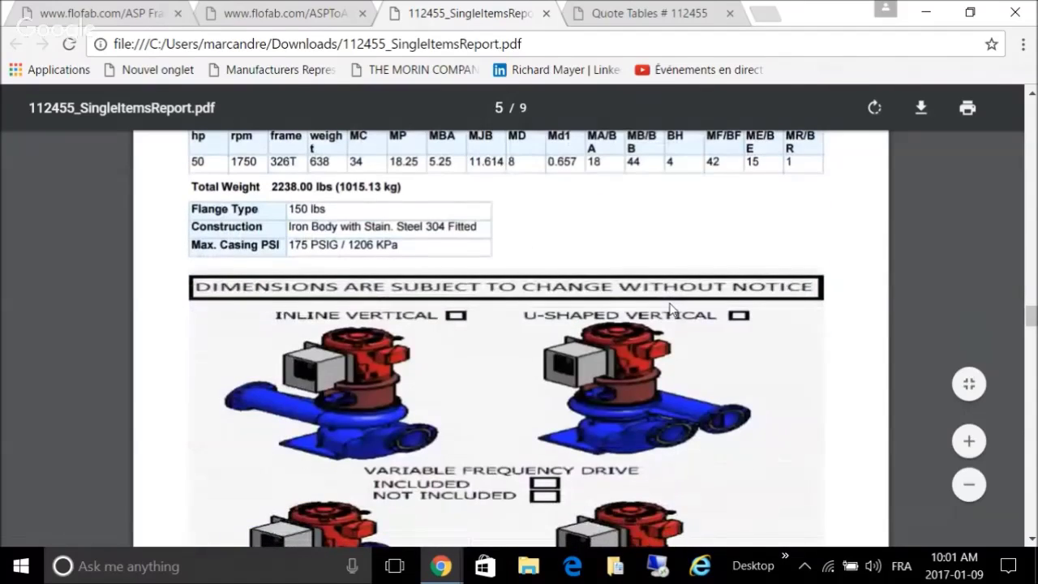
{"action": "scroll", "coordinate": [670, 308], "scroll_direction": "up", "scroll_amount": 2}
{"action": "scroll", "coordinate": [670, 308], "scroll_direction": "down", "scroll_amount": 3}
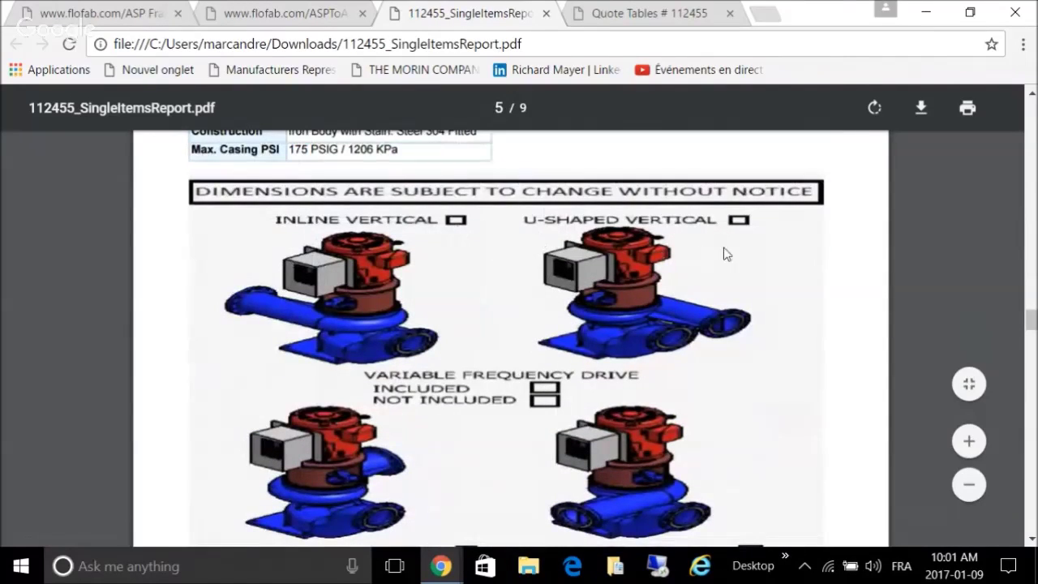
{"action": "scroll", "coordinate": [749, 304], "scroll_direction": "down", "scroll_amount": 3}
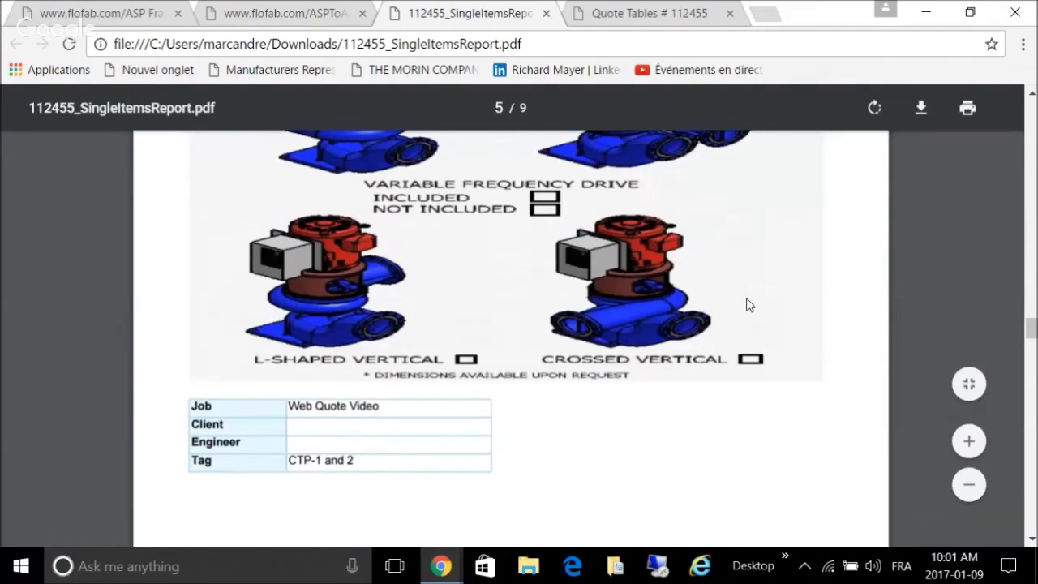
{"action": "scroll", "coordinate": [725, 244], "scroll_direction": "down", "scroll_amount": 7}
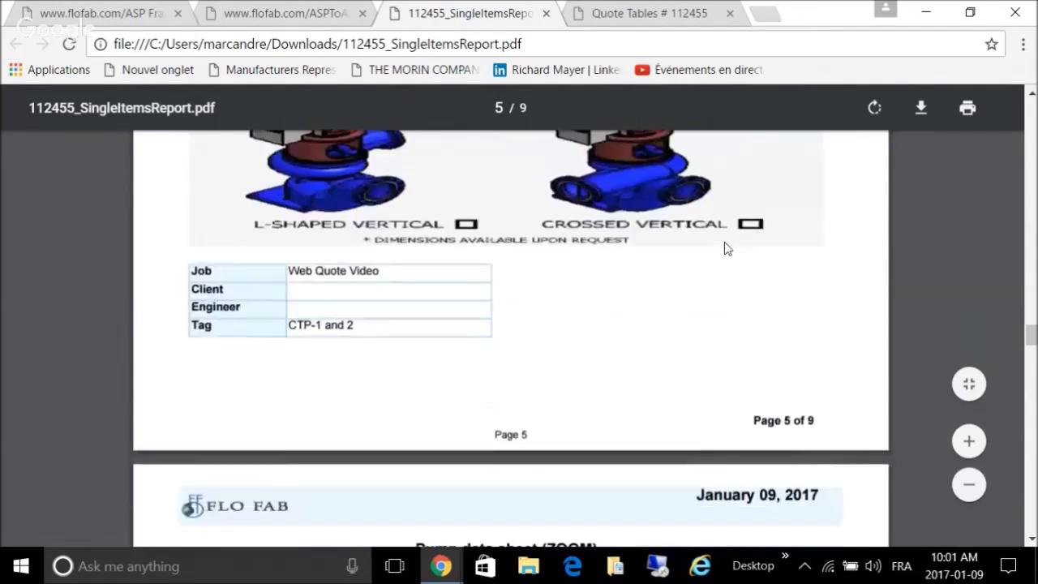
{"action": "scroll", "coordinate": [725, 237], "scroll_direction": "up", "scroll_amount": 1}
{"action": "scroll", "coordinate": [725, 238], "scroll_direction": "down", "scroll_amount": 5}
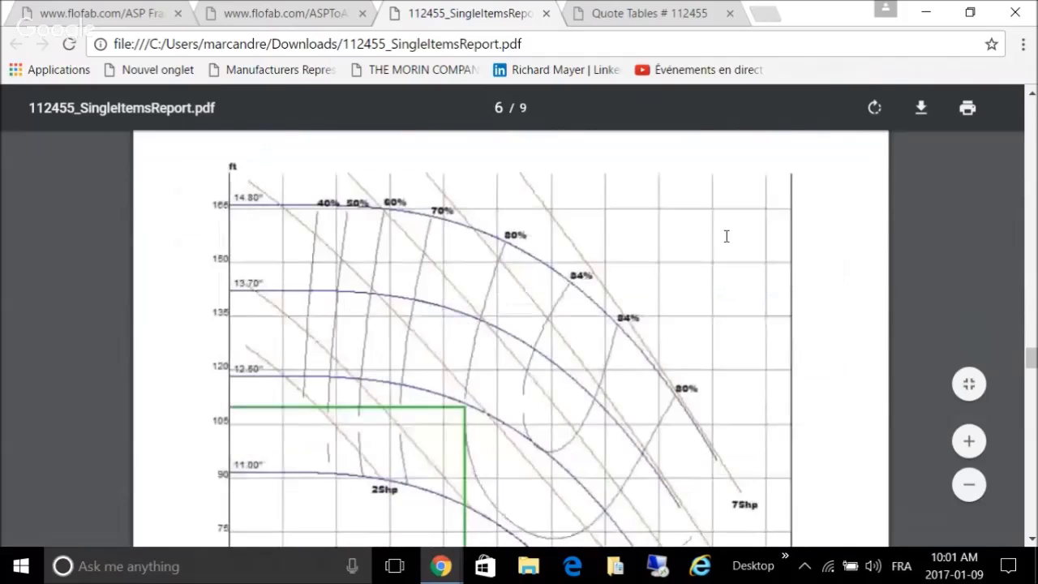
{"action": "scroll", "coordinate": [727, 236], "scroll_direction": "down", "scroll_amount": 1}
{"action": "scroll", "coordinate": [727, 236], "scroll_direction": "up", "scroll_amount": 4}
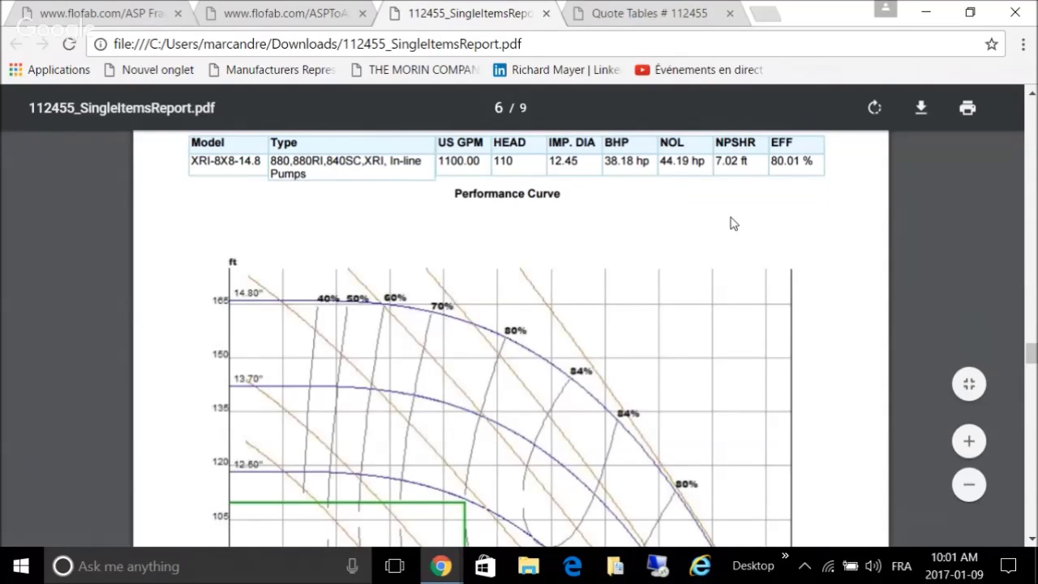
{"action": "scroll", "coordinate": [732, 224], "scroll_direction": "down", "scroll_amount": 10}
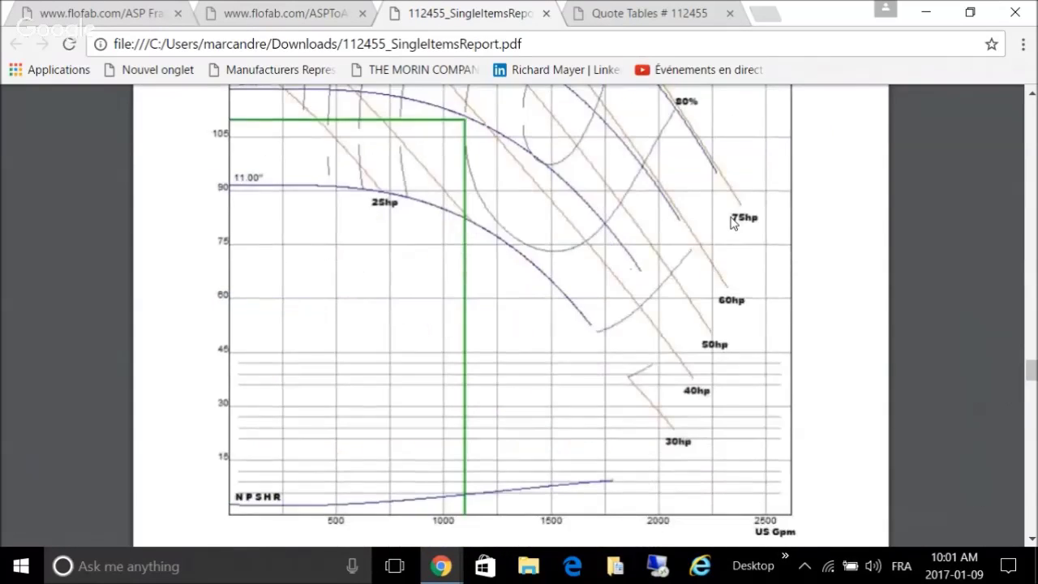
{"action": "scroll", "coordinate": [732, 223], "scroll_direction": "up", "scroll_amount": 2}
{"action": "scroll", "coordinate": [732, 225], "scroll_direction": "down", "scroll_amount": 6}
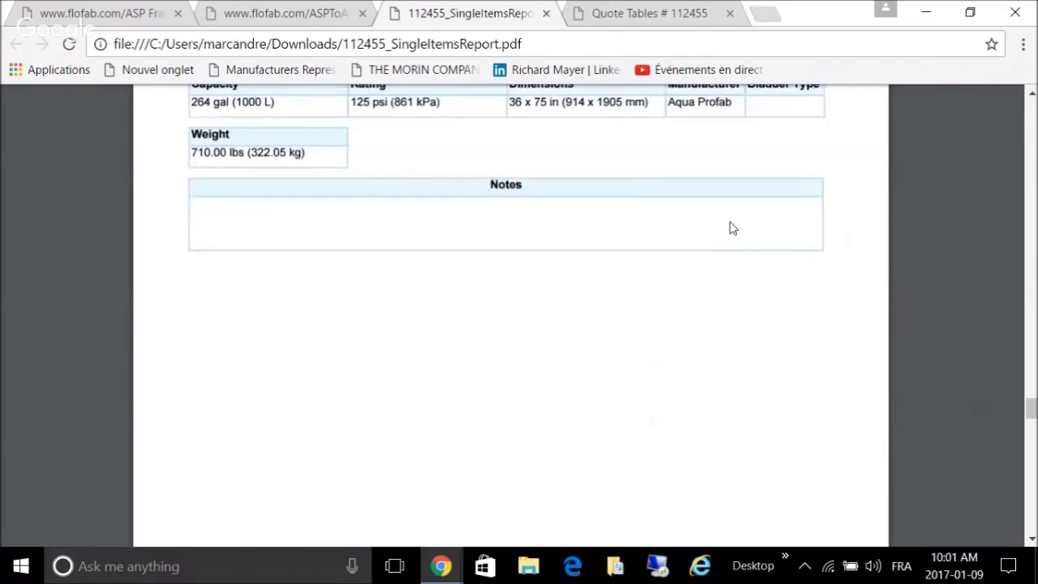
{"action": "scroll", "coordinate": [732, 227], "scroll_direction": "down", "scroll_amount": 4}
{"action": "scroll", "coordinate": [730, 227], "scroll_direction": "up", "scroll_amount": 4}
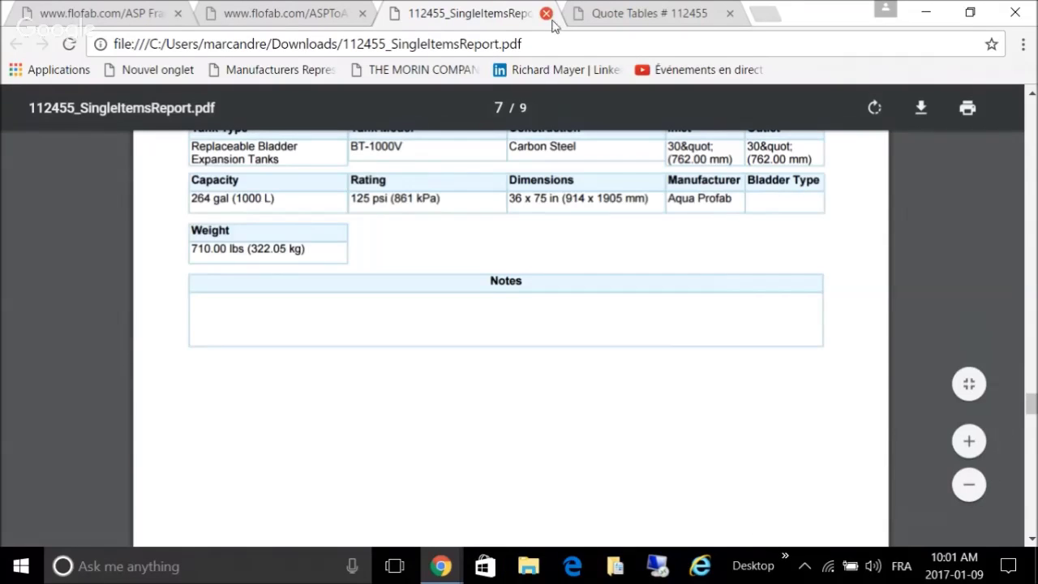
{"action": "left_click", "coordinate": [546, 14]}
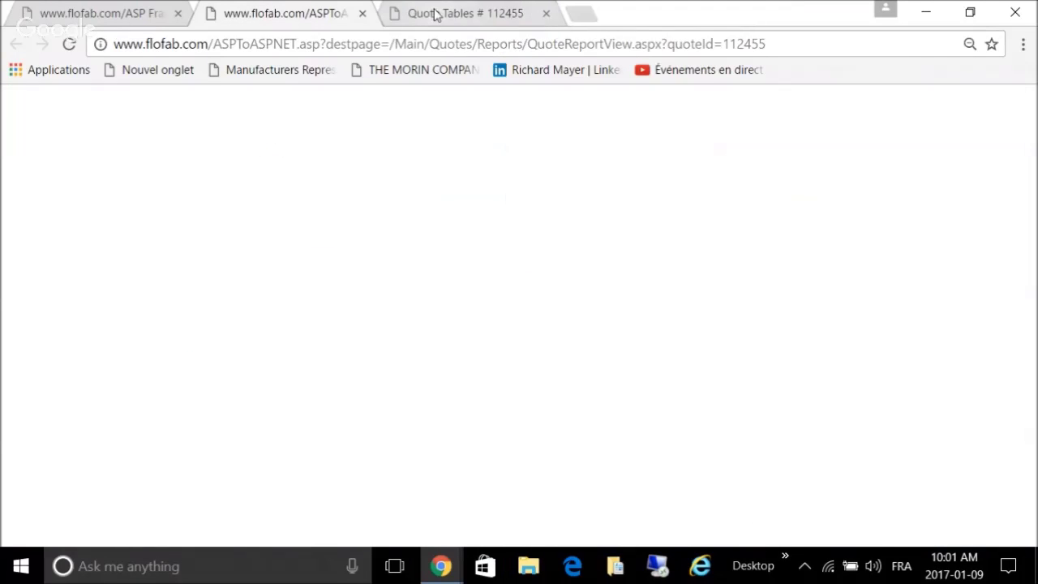
Step: Close the extra tabs and print the quote to Desktop PDF '112455 Web quote video basics.pdf', replacing the old file
{"action": "left_click", "coordinate": [363, 14]}
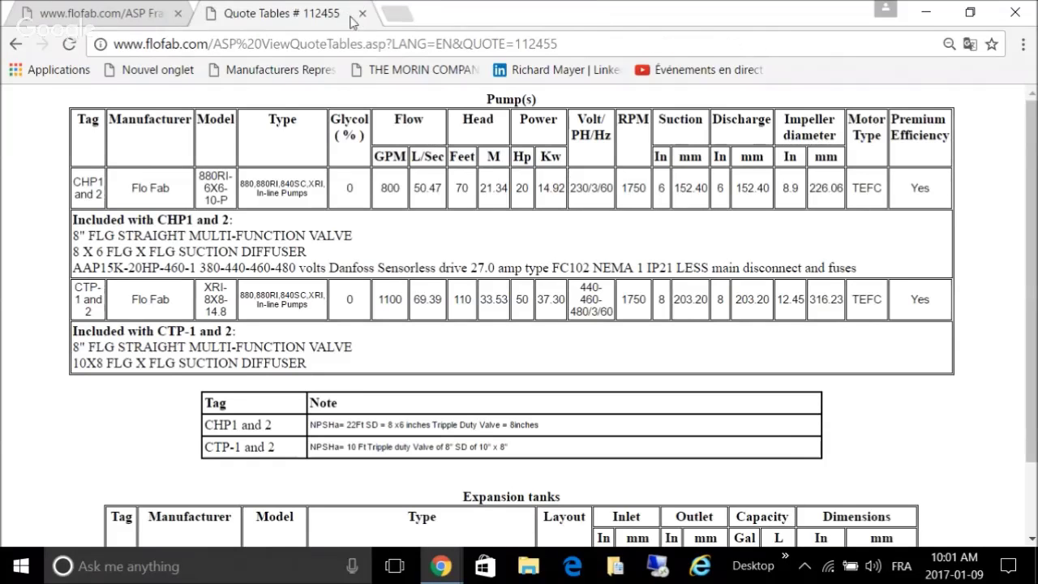
{"action": "left_click", "coordinate": [362, 14]}
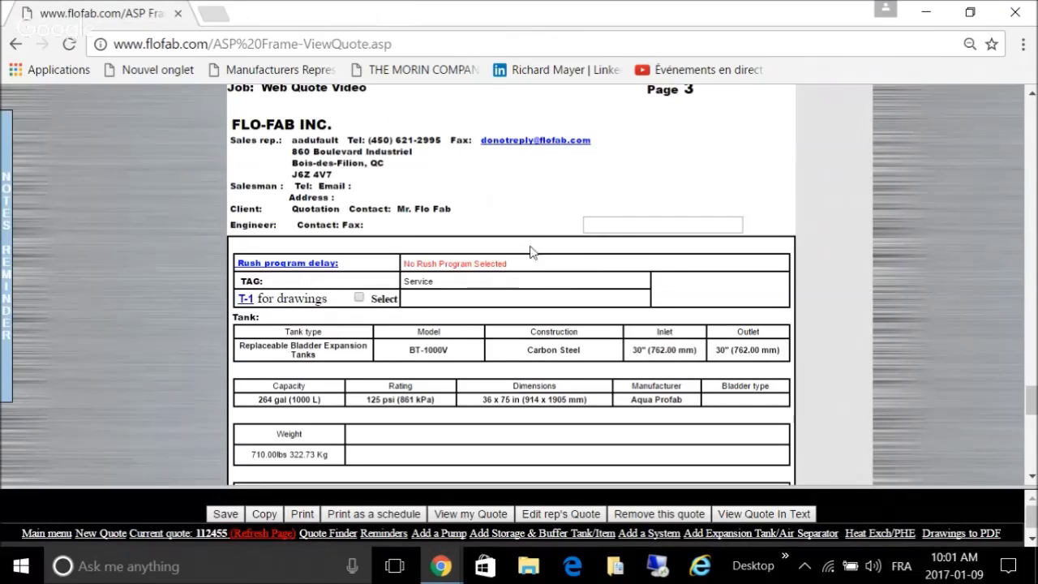
{"action": "left_click", "coordinate": [301, 514]}
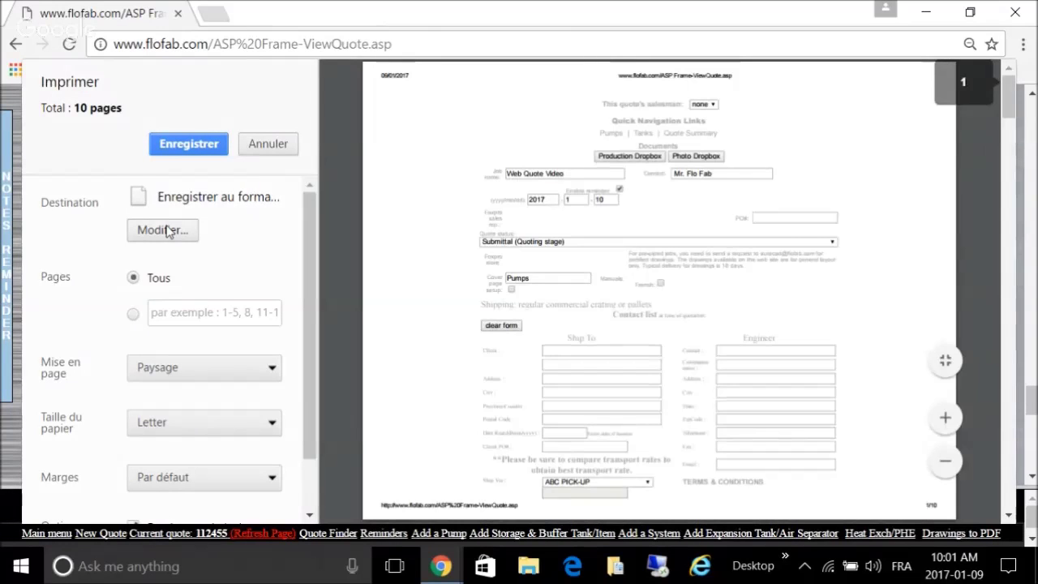
{"action": "left_click", "coordinate": [185, 149]}
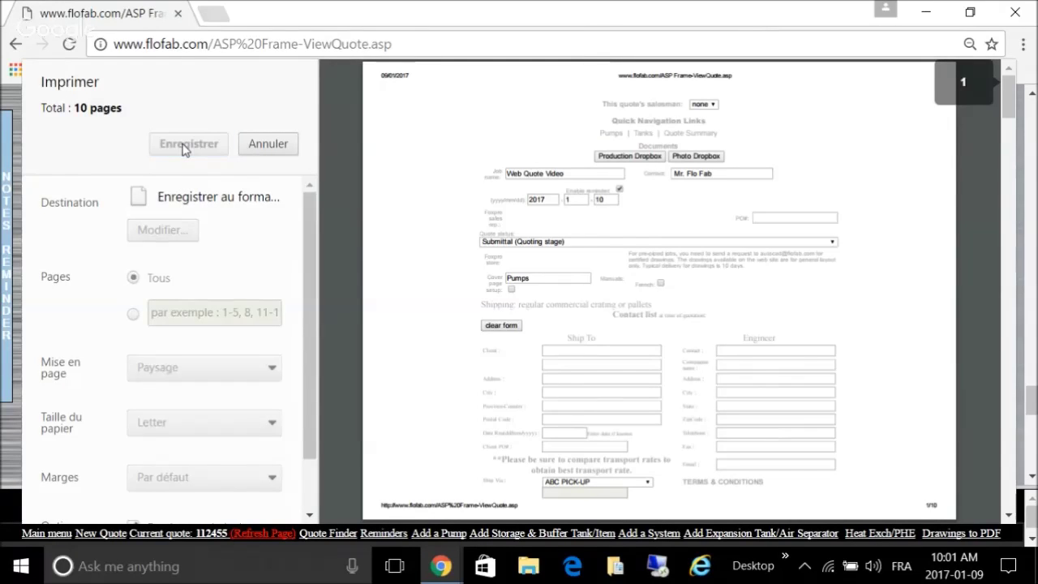
{"action": "type", "text": "1"}
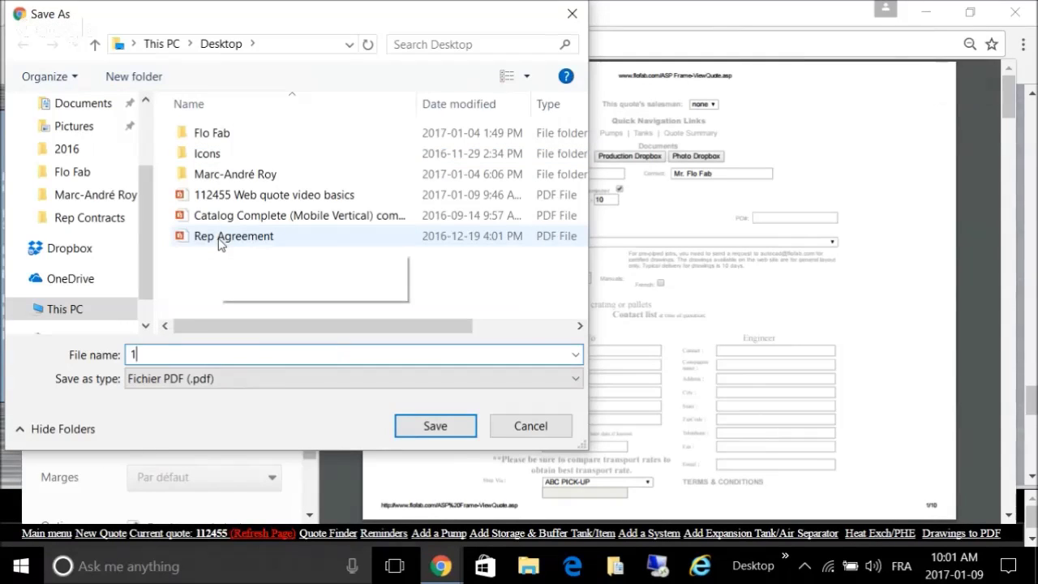
{"action": "type", "text": "12455"}
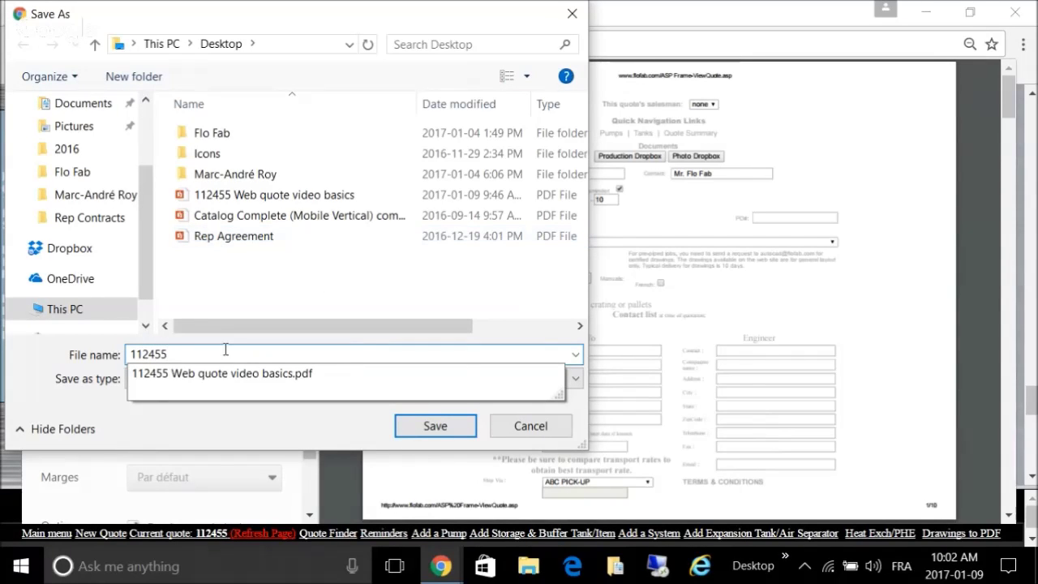
{"action": "left_click", "coordinate": [225, 375]}
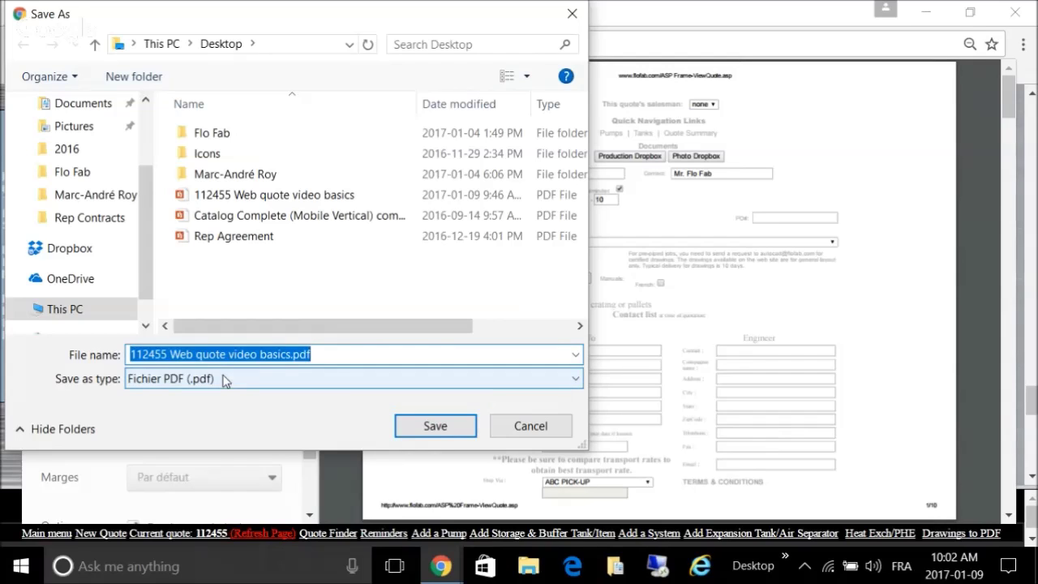
{"action": "left_click", "coordinate": [432, 428]}
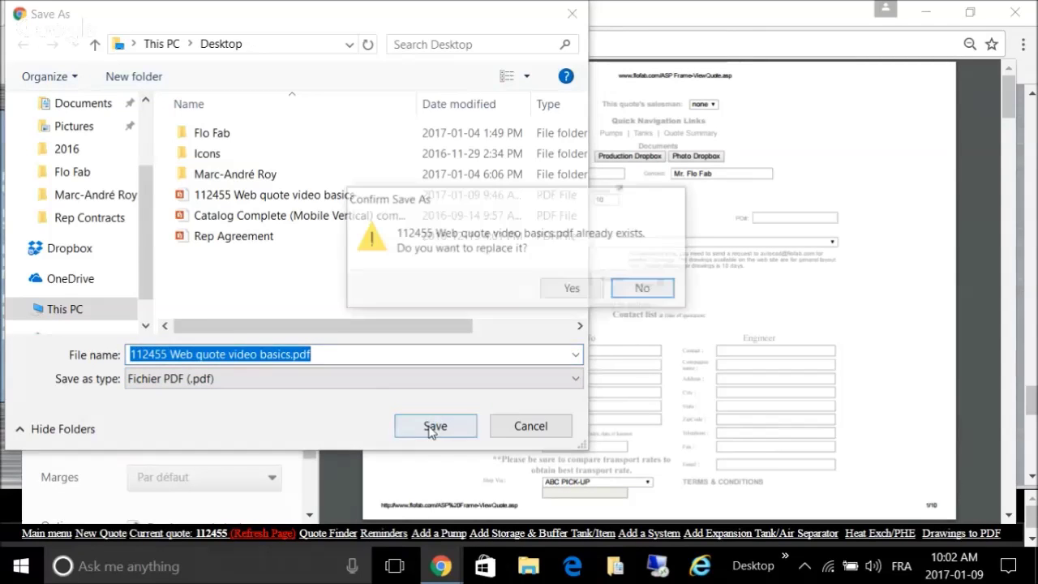
{"action": "left_click", "coordinate": [565, 288]}
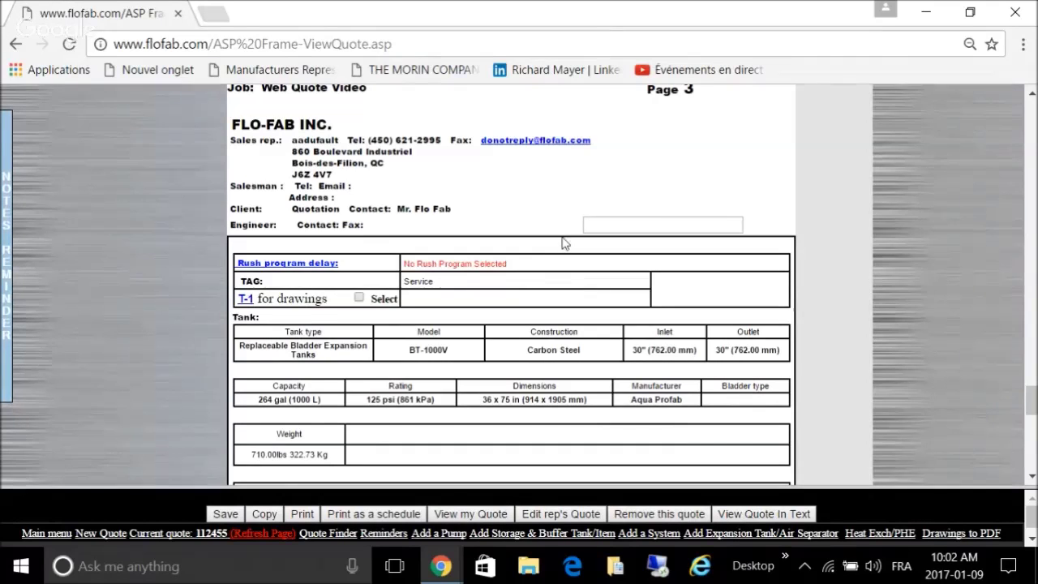
{"action": "scroll", "coordinate": [565, 243], "scroll_direction": "down", "scroll_amount": 4}
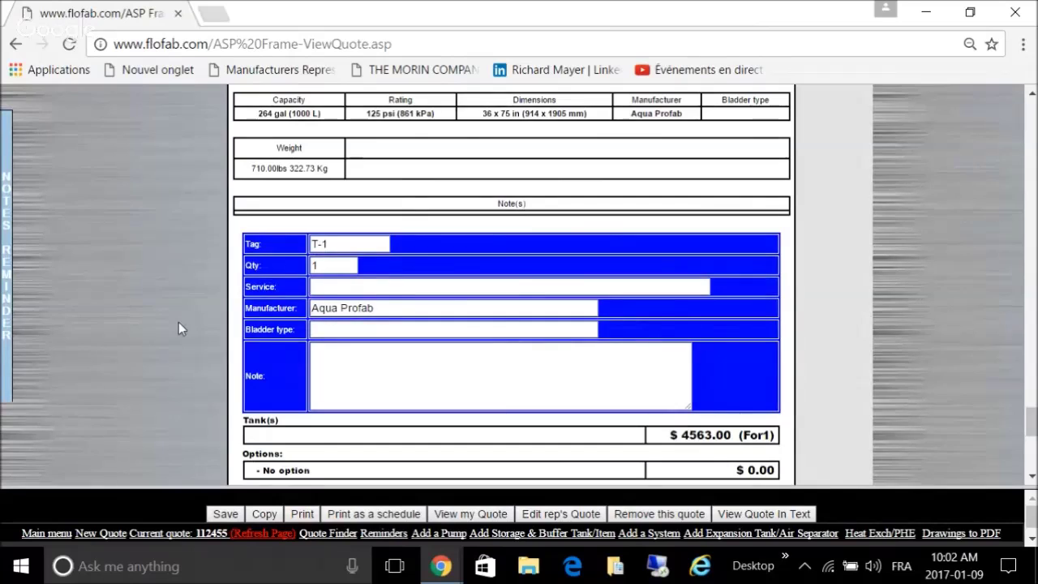
{"action": "scroll", "coordinate": [179, 322], "scroll_direction": "down", "scroll_amount": 1}
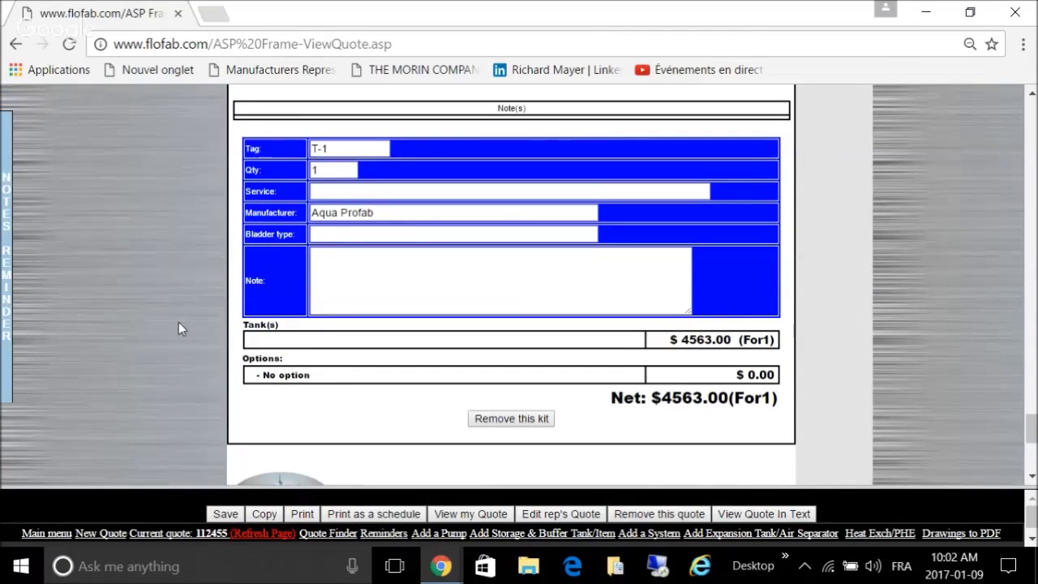